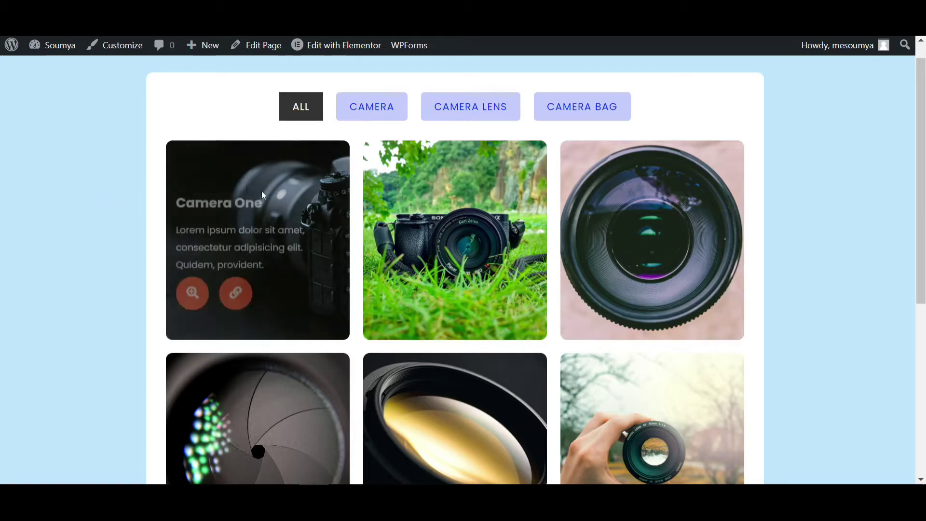
# Step: Preview the finished gallery's hover overlays and open the Camera One image in the lightbox, browsing backwards through the images
pyautogui.moveTo(411, 198)
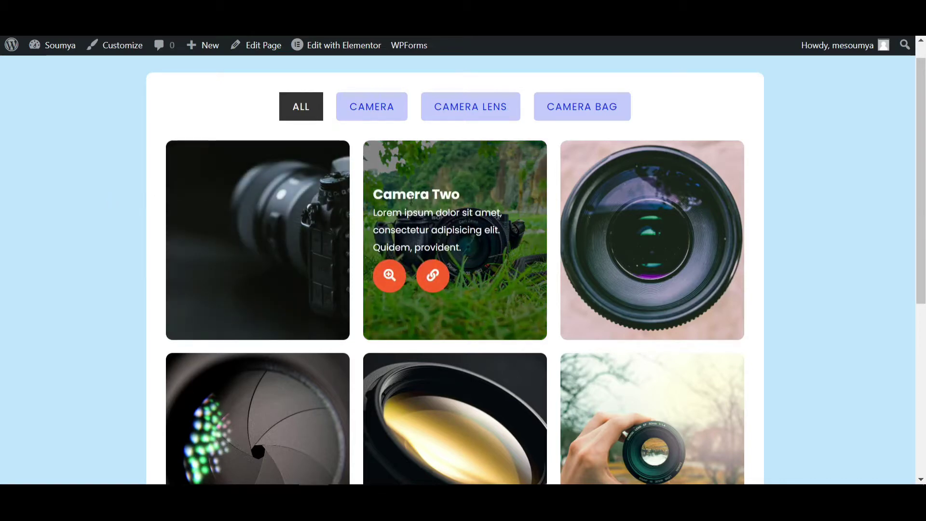
pyautogui.moveTo(348, 193)
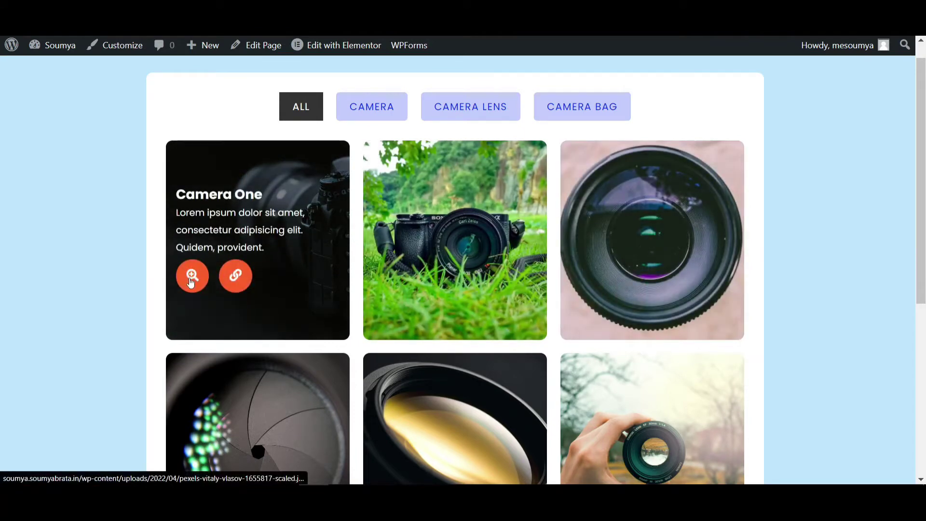
pyautogui.click(191, 285)
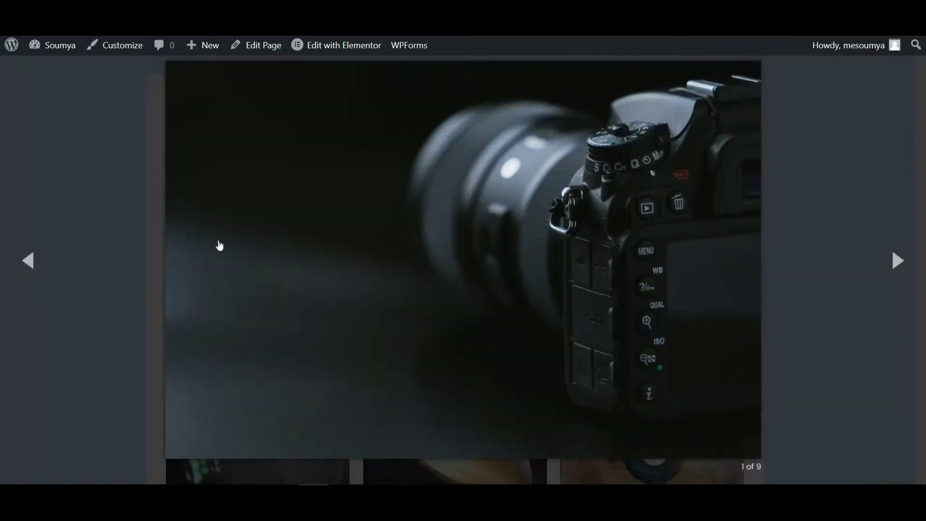
pyautogui.click(28, 258)
pyautogui.click(29, 256)
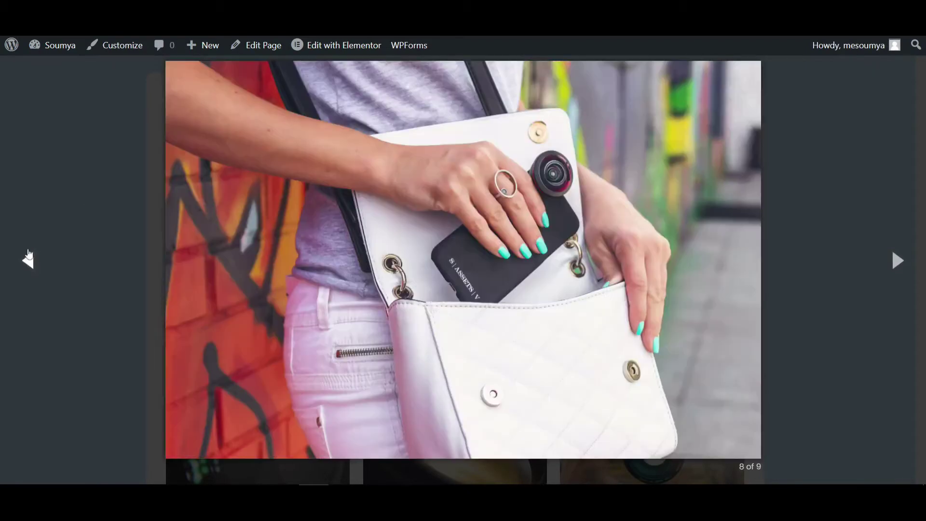
pyautogui.click(58, 135)
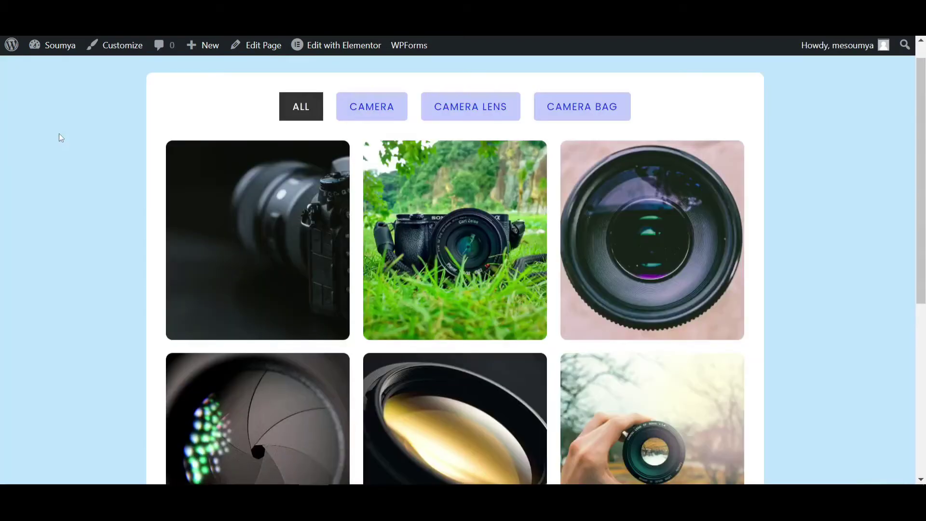
# Step: Try the gallery's Camera, Camera Lens and Camera Bag filters on the live page
pyautogui.click(380, 109)
pyautogui.click(455, 108)
pyautogui.click(387, 110)
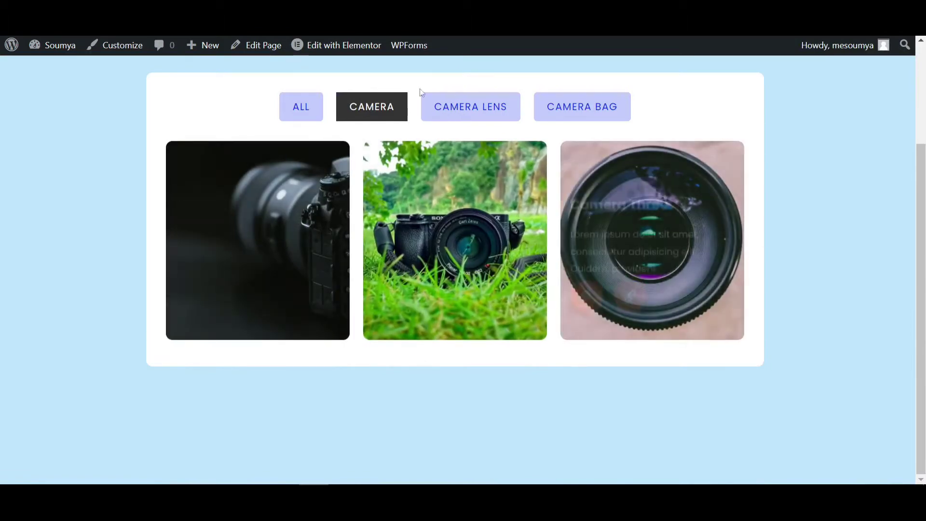
pyautogui.click(485, 110)
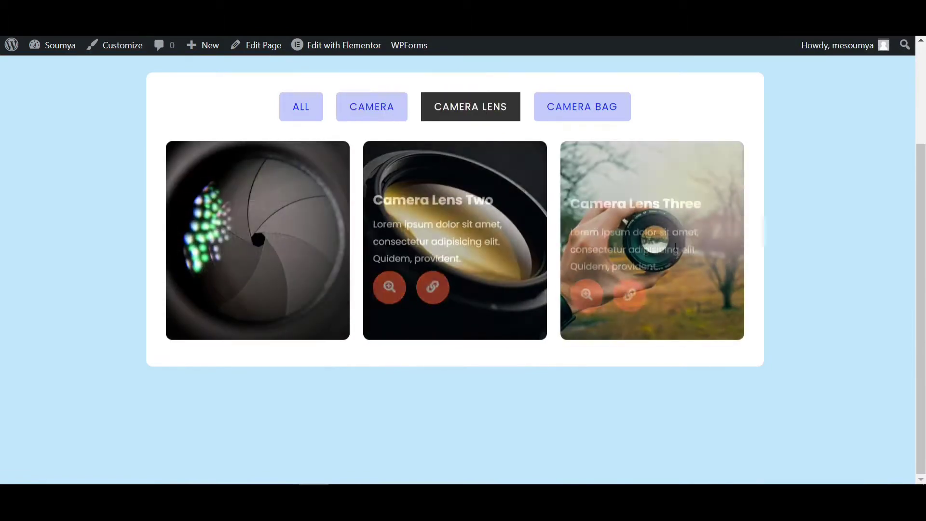
pyautogui.click(603, 116)
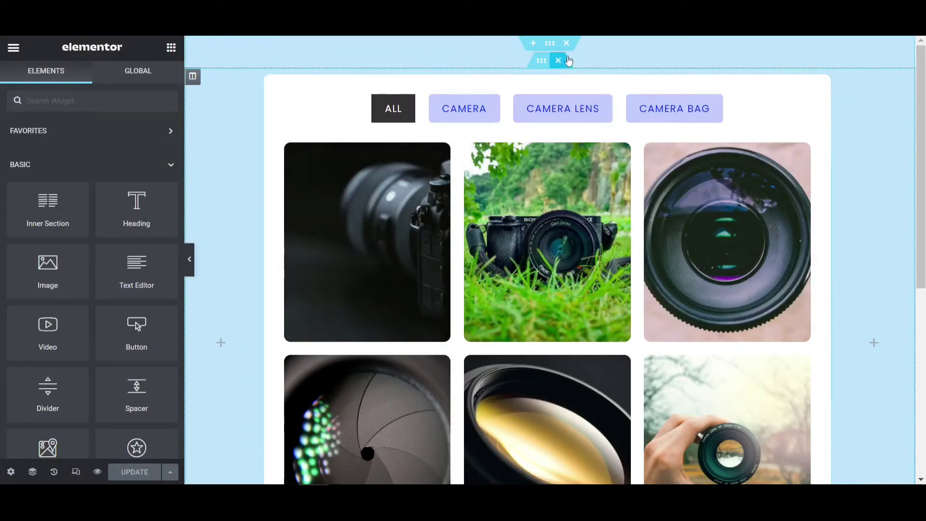
# Step: Delete the existing gallery section, update the page and reload the live page
pyautogui.click(567, 46)
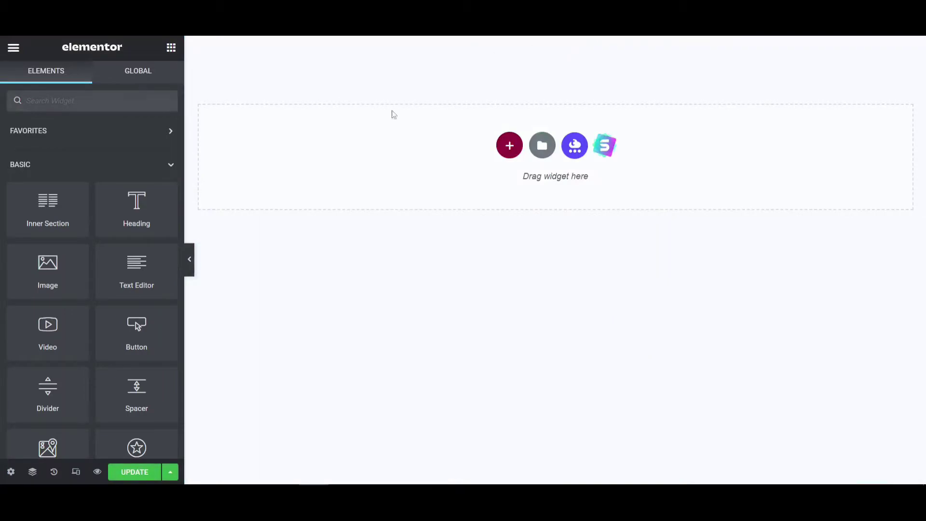
pyautogui.click(156, 467)
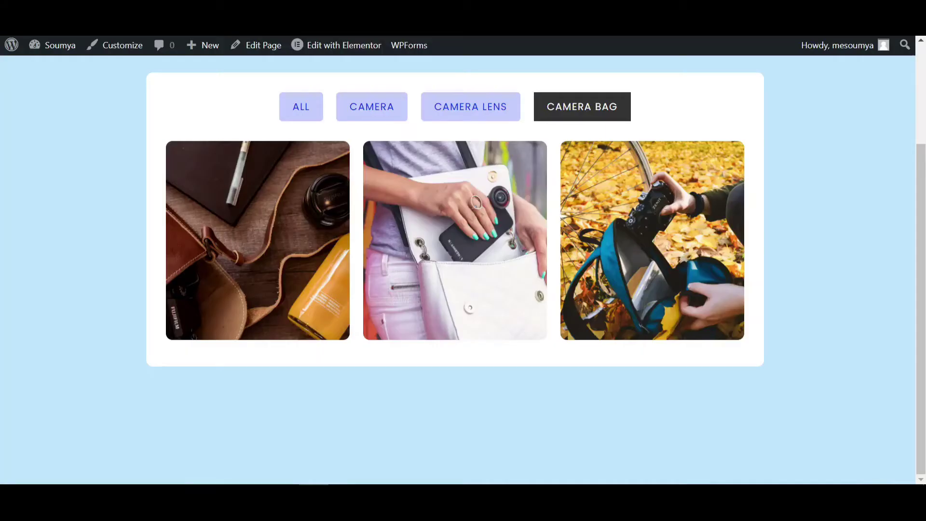
pyautogui.press('F5')
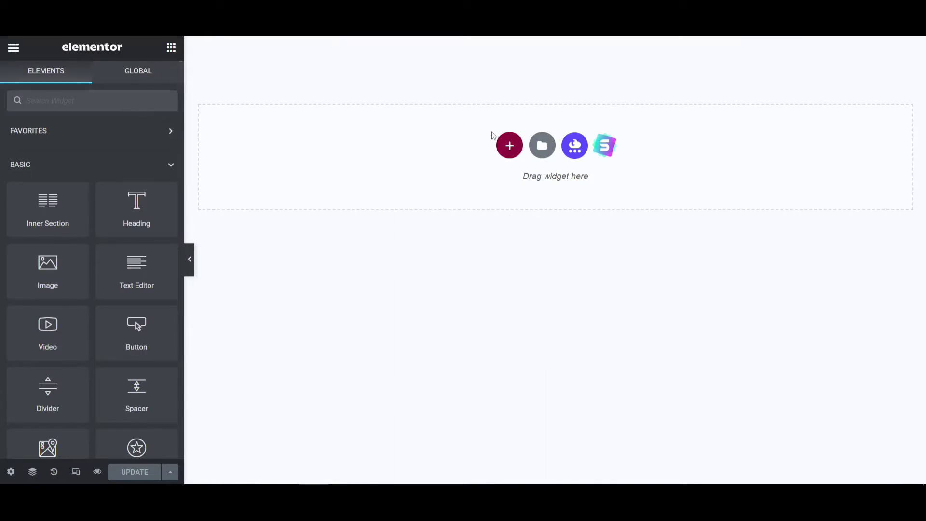
# Step: Add a one-column section with Full Width content, No Gap between columns and Fit To Screen height
pyautogui.click(509, 145)
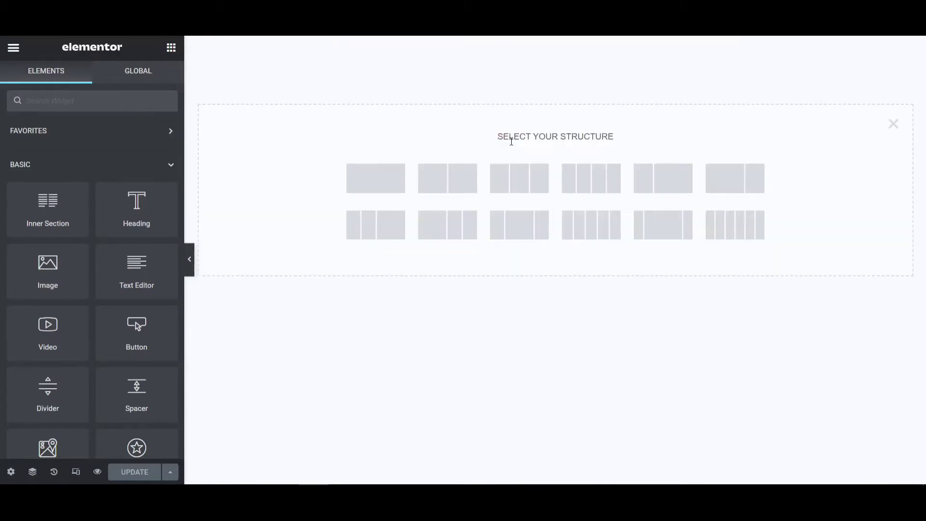
pyautogui.click(375, 179)
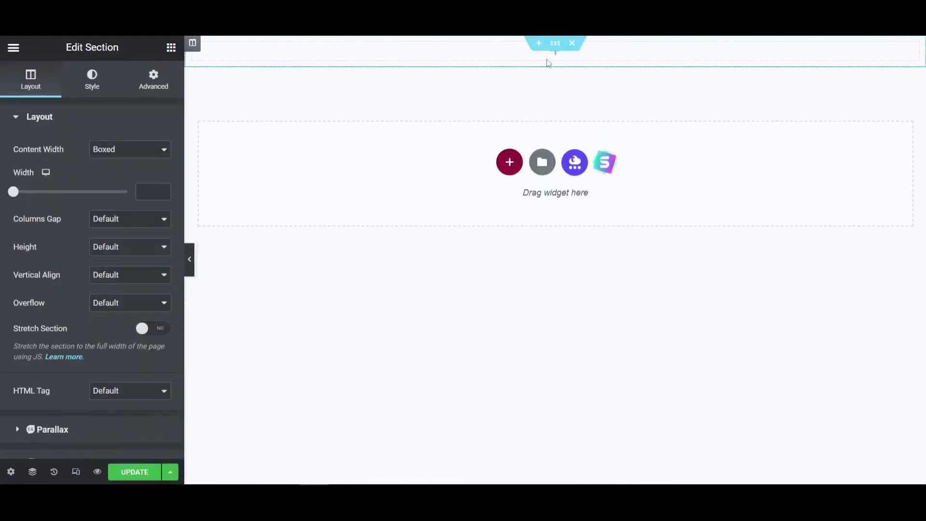
pyautogui.click(131, 154)
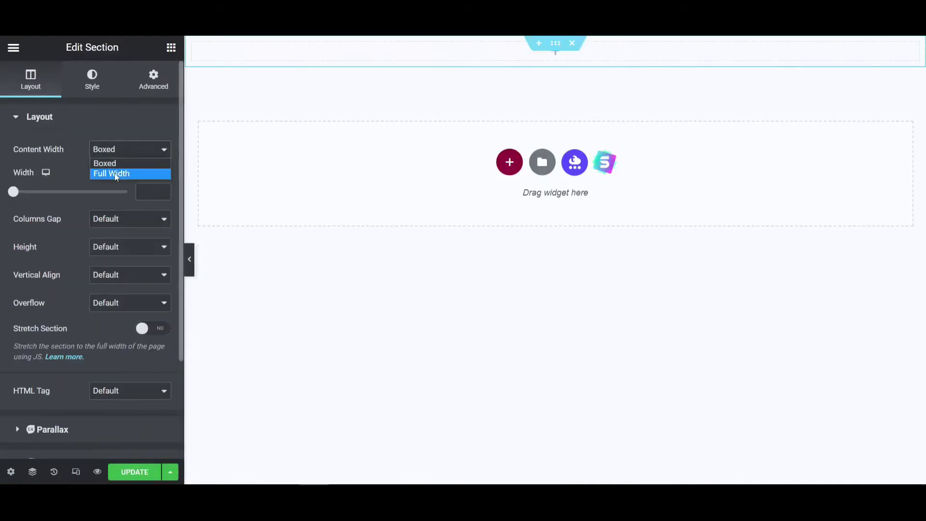
pyautogui.click(116, 177)
pyautogui.click(101, 178)
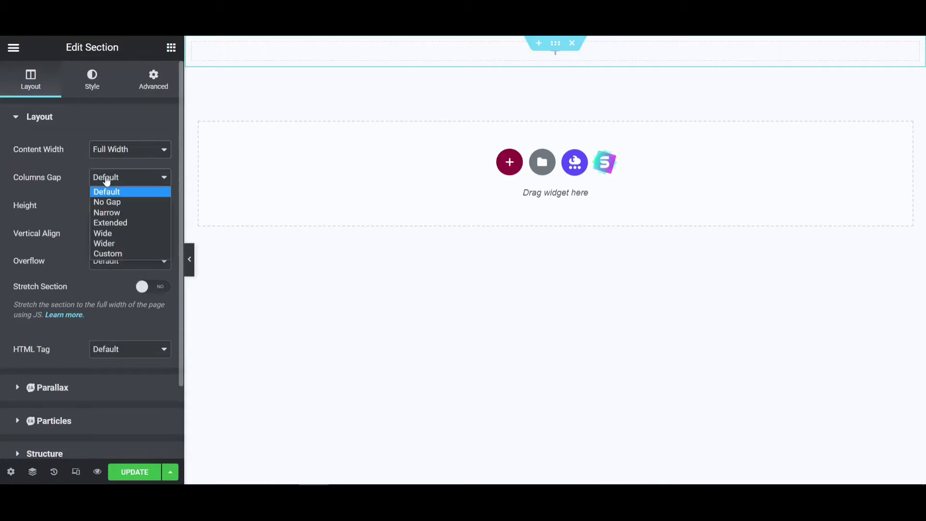
pyautogui.click(102, 202)
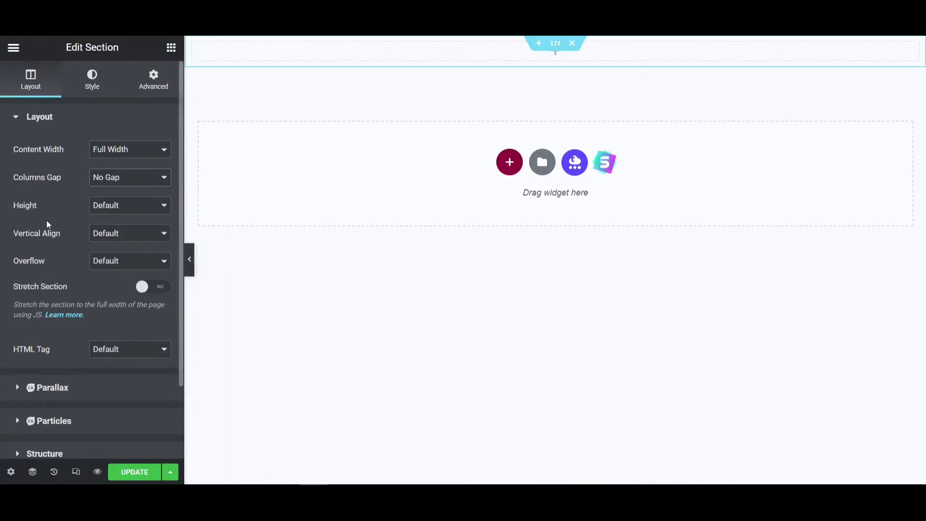
pyautogui.click(132, 207)
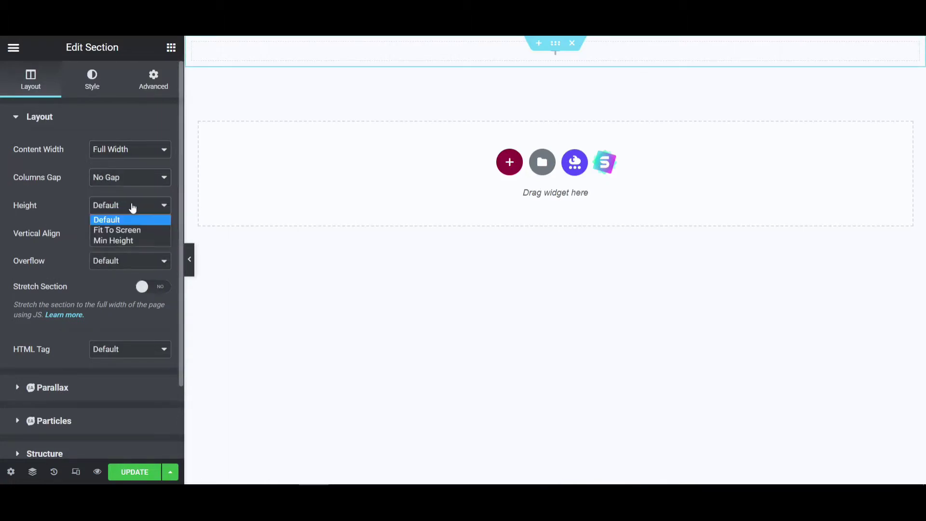
pyautogui.click(126, 239)
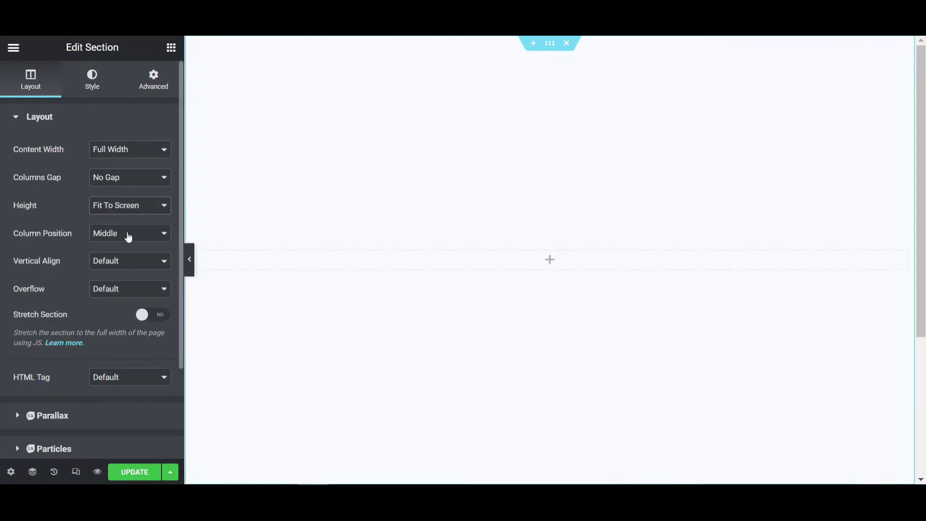
# Step: Place an Inner Section in the new section and duplicate its first column to make three columns
pyautogui.click(550, 260)
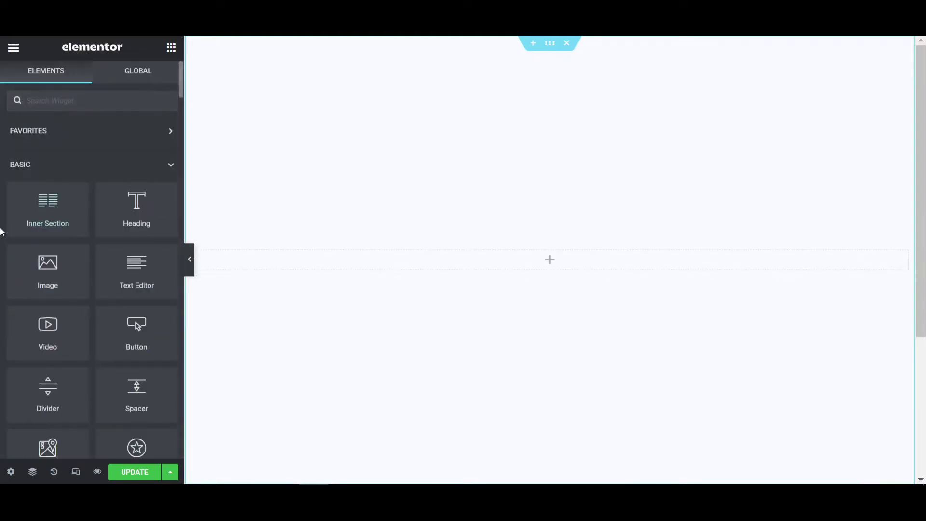
pyautogui.moveTo(10, 212); pyautogui.dragTo(488, 258)
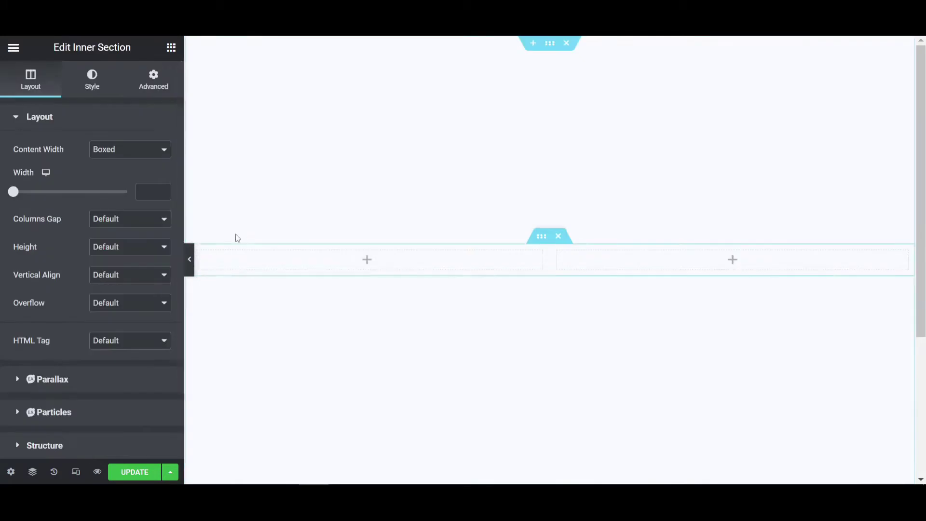
pyautogui.rightClick(199, 257)
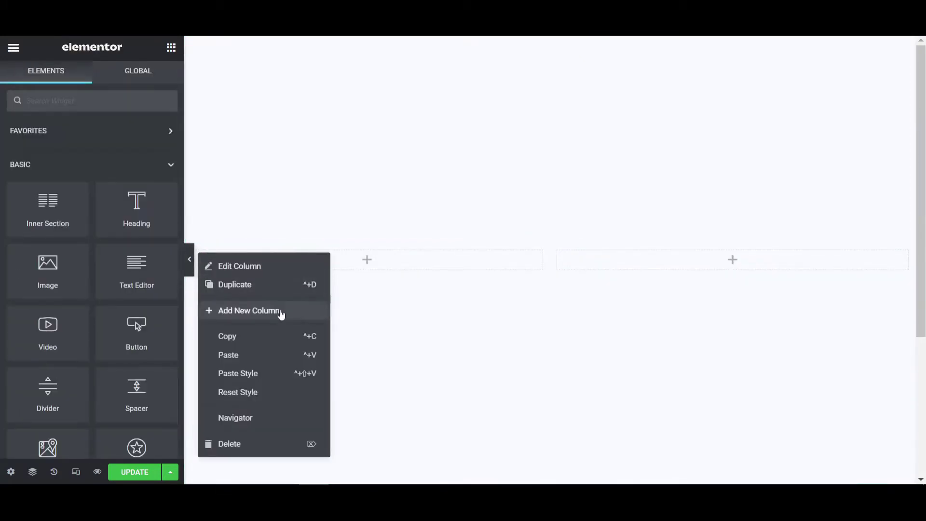
pyautogui.click(257, 290)
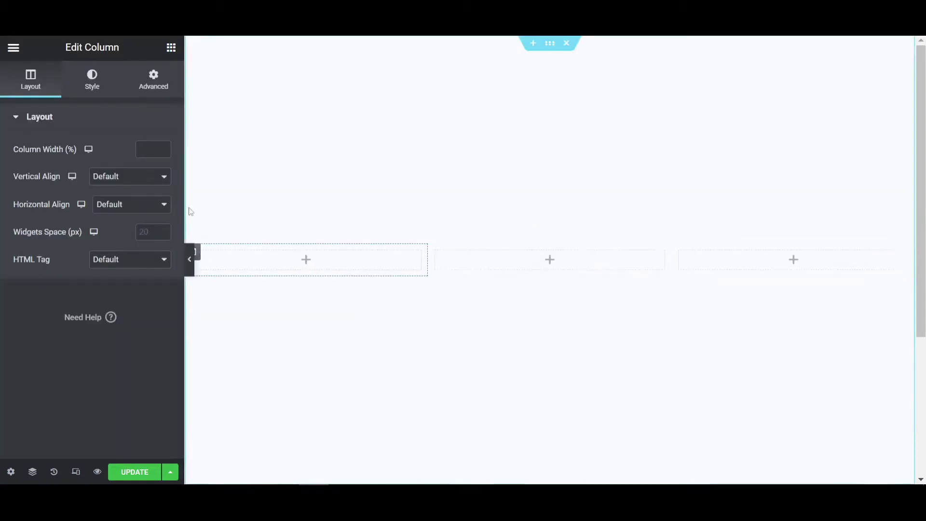
# Step: Set the width of the inner section's first and last columns to 10% each
pyautogui.click(154, 151)
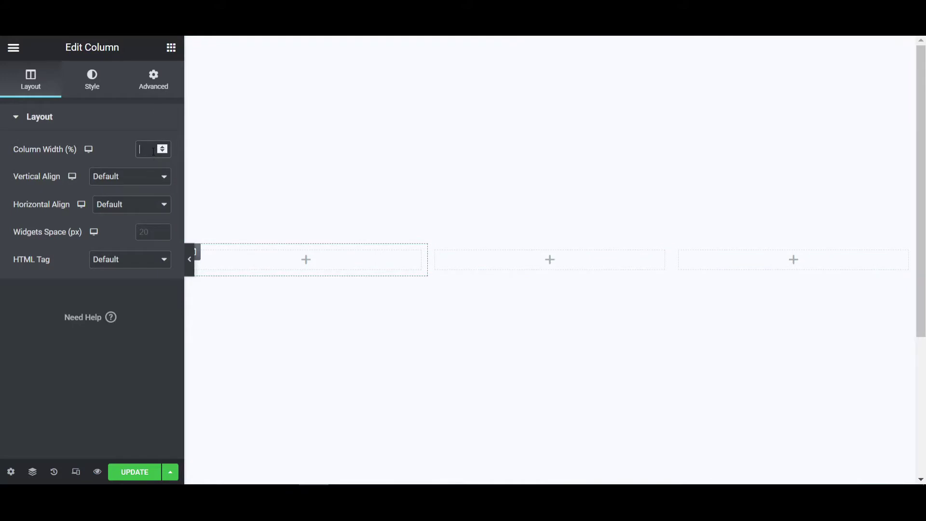
pyautogui.write('5')
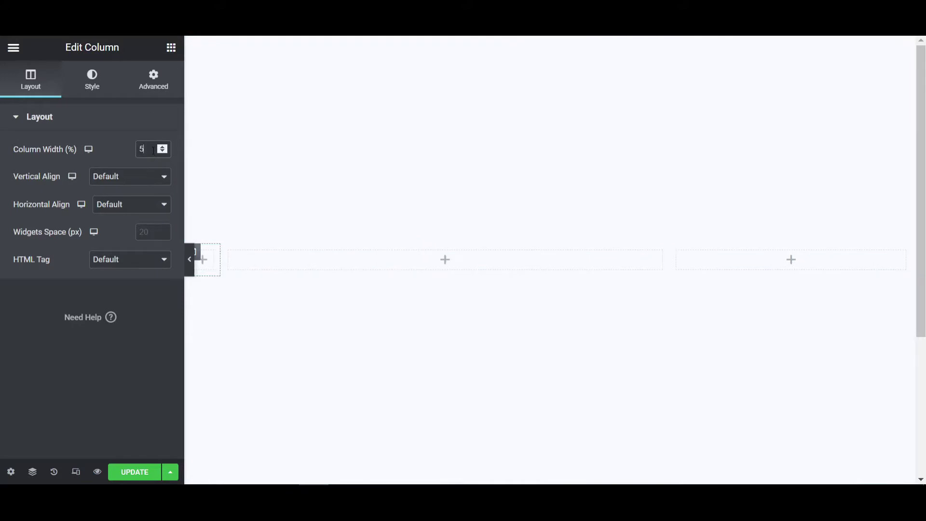
pyautogui.write('10')
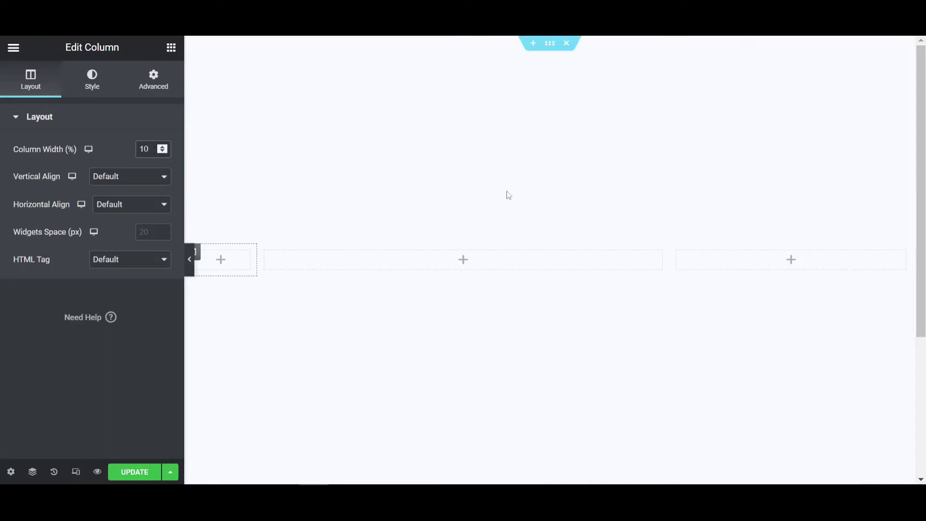
pyautogui.press('BackSpace')
pyautogui.press('BackSpace')
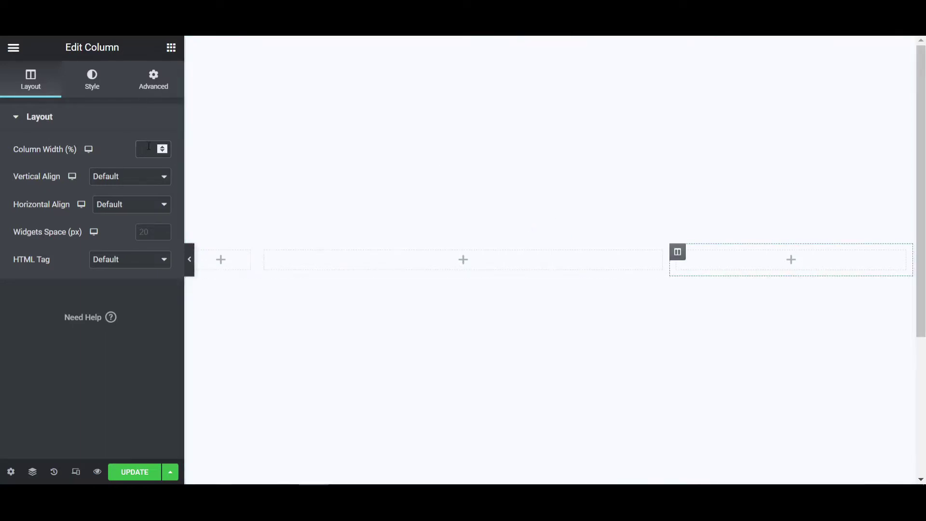
pyautogui.write('10')
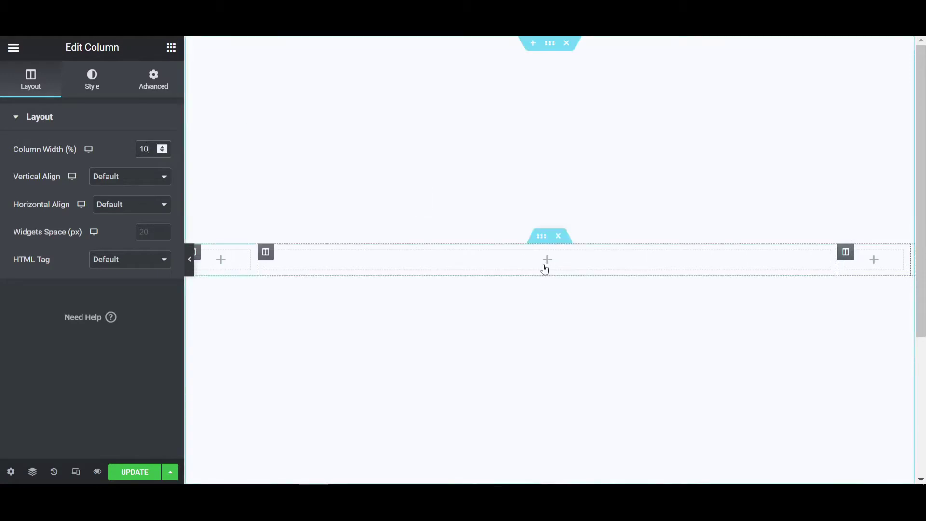
# Step: Find the Filterable Gallery widget and place it in the wide middle column
pyautogui.click(547, 261)
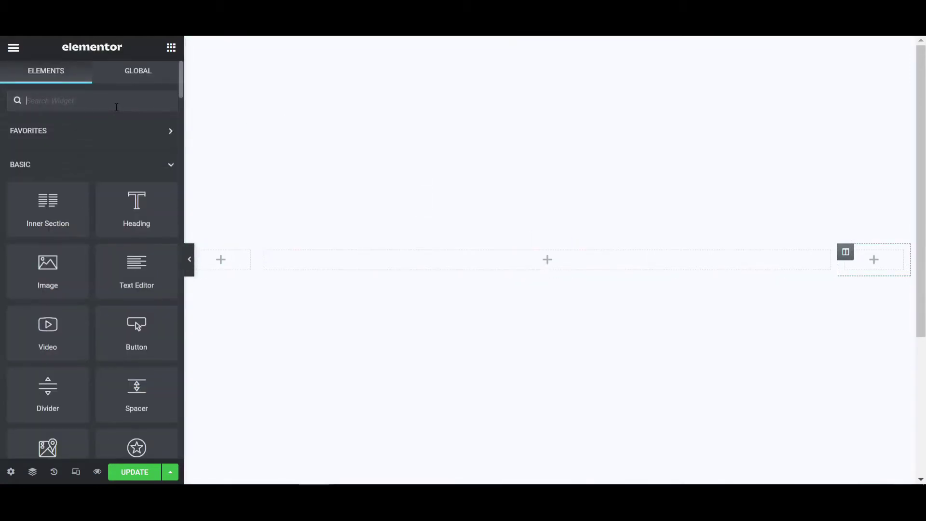
pyautogui.write('fil')
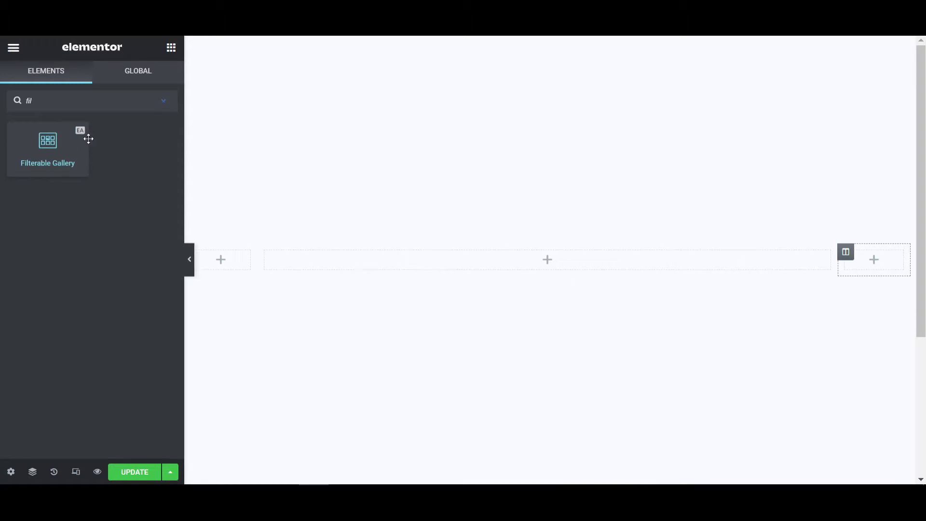
pyautogui.moveTo(34, 145); pyautogui.dragTo(532, 254)
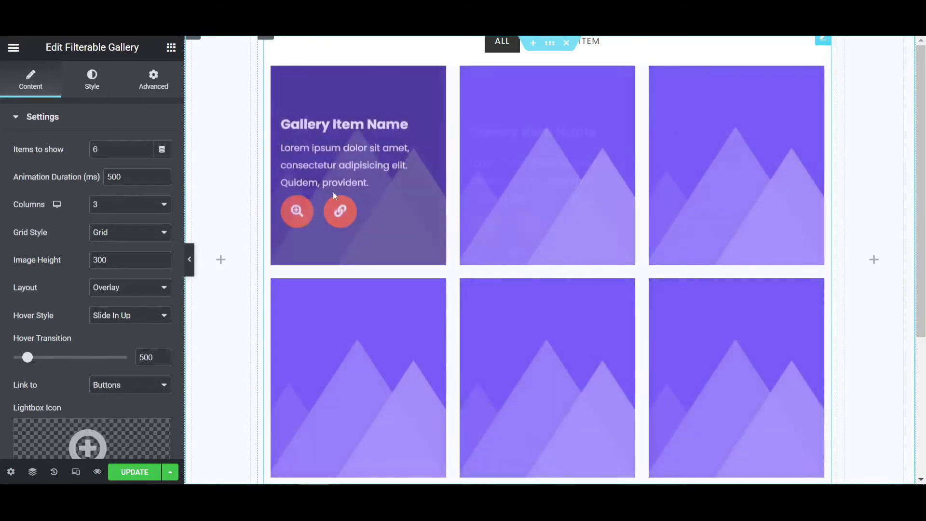
# Step: Unlink the outer section's padding values and set its top padding to 5 px
pyautogui.click(550, 48)
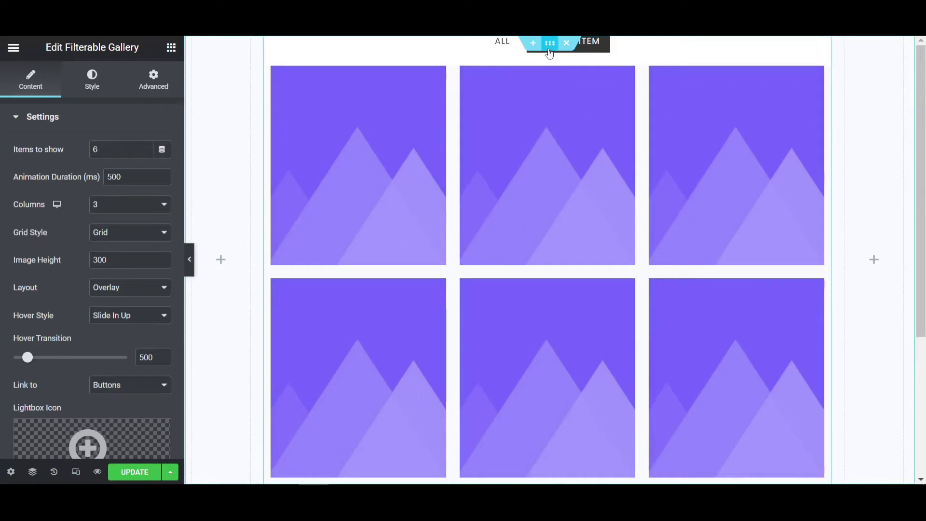
pyautogui.click(502, 48)
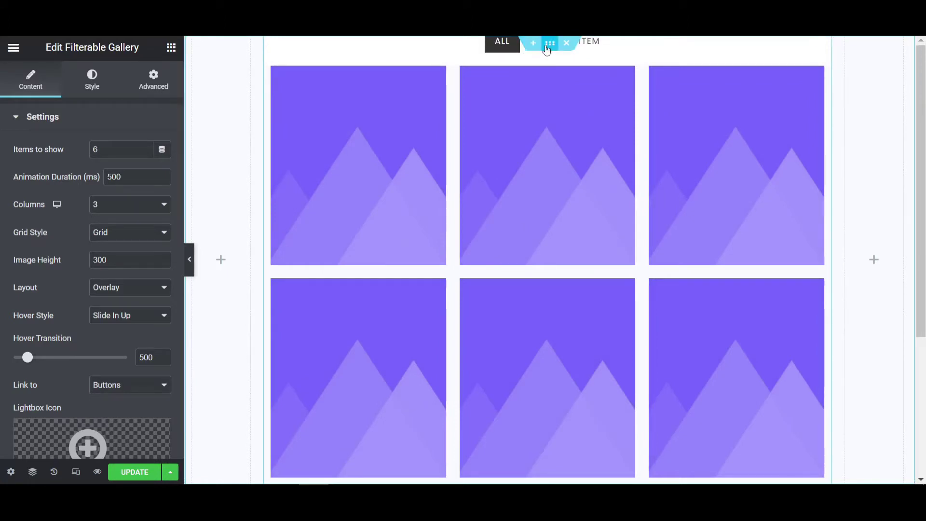
pyautogui.click(247, 37)
pyautogui.click(154, 79)
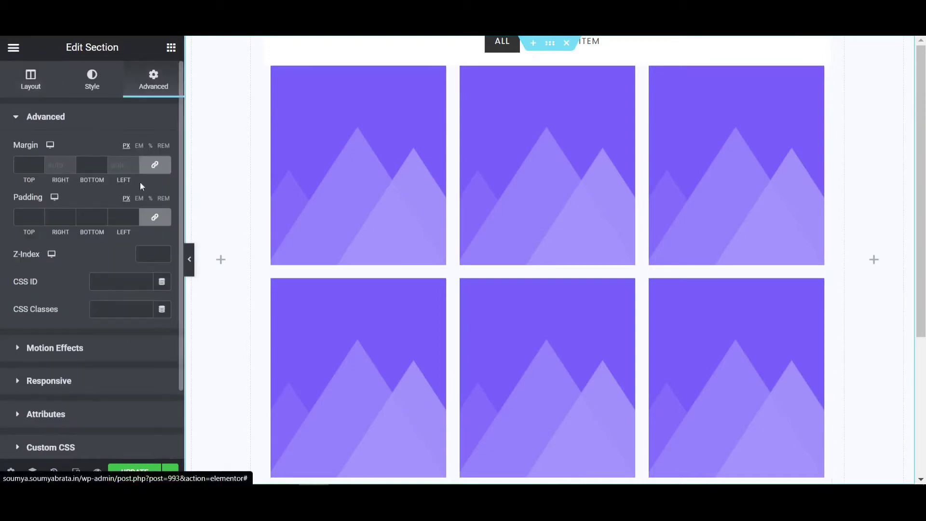
pyautogui.click(142, 220)
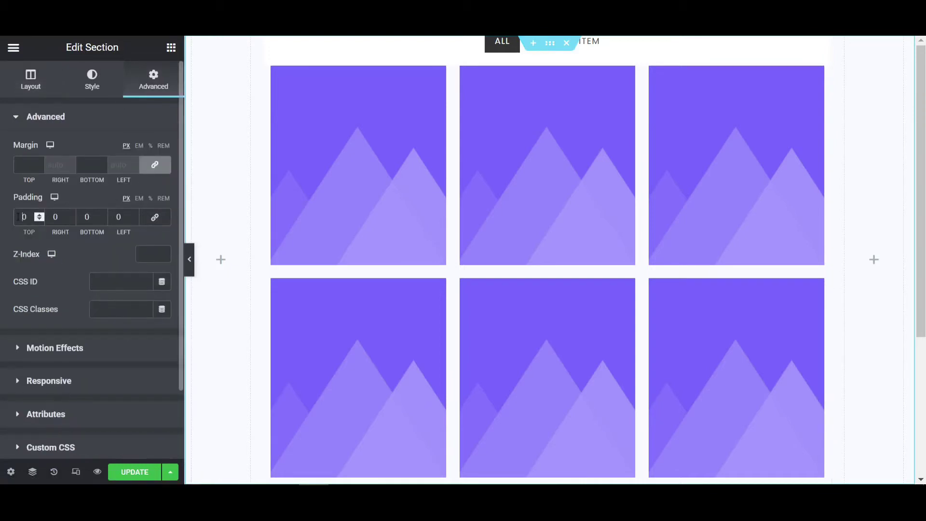
pyautogui.write('5')
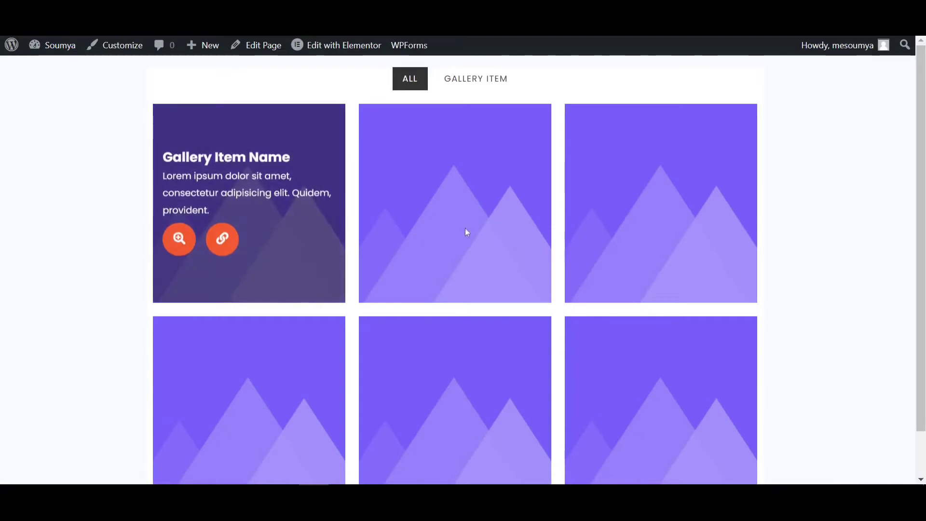
# Step: Test the Gallery Item and All filters on the live page and return to editing the page with Elementor
pyautogui.click(457, 87)
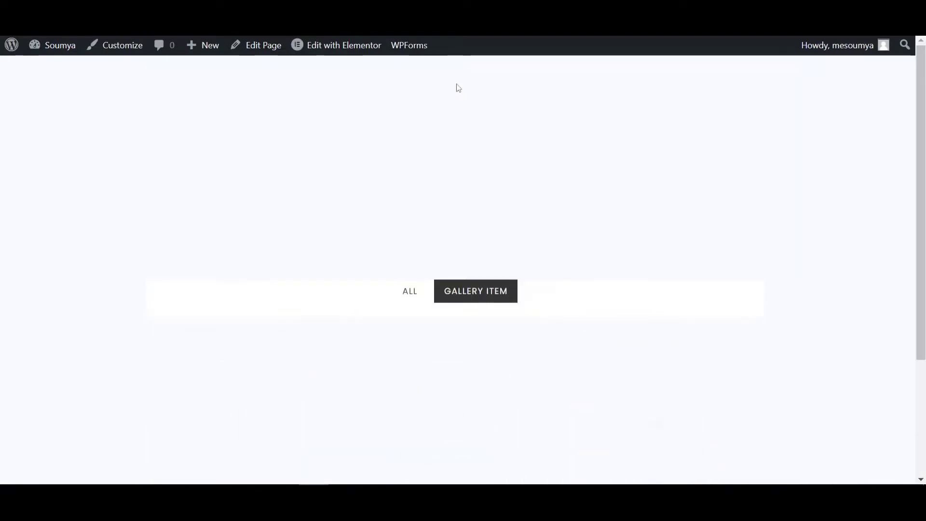
pyautogui.click(408, 298)
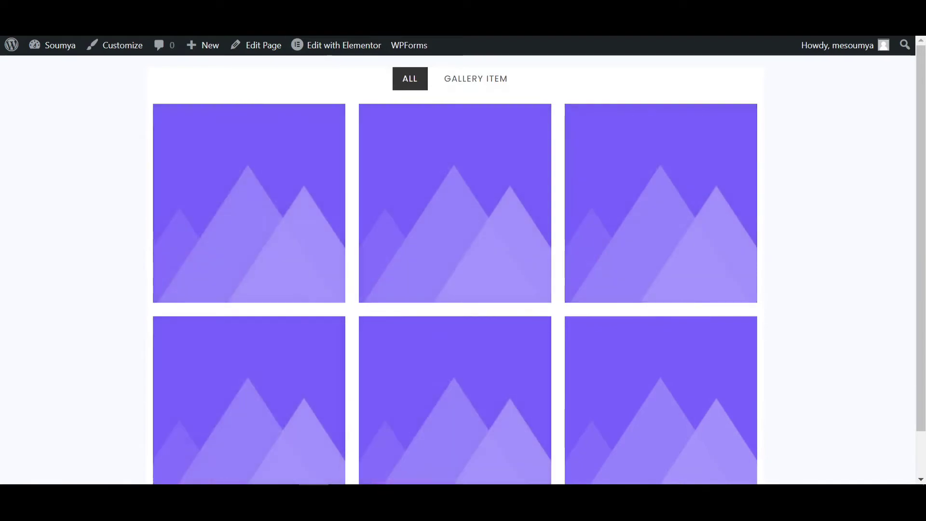
pyautogui.click(337, 44)
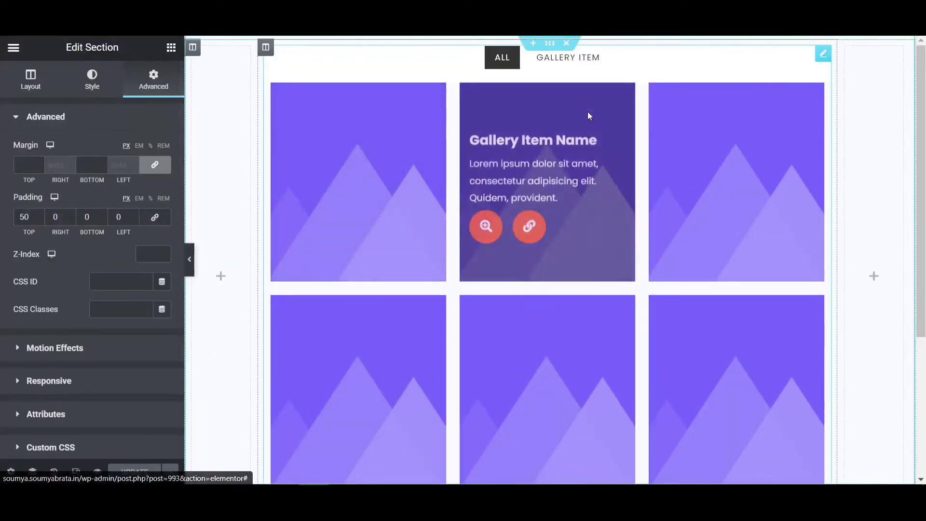
# Step: Open the Filterable Gallery widget for editing and review its Settings, Filterable Controls and Gallery Items options
pyautogui.click(823, 54)
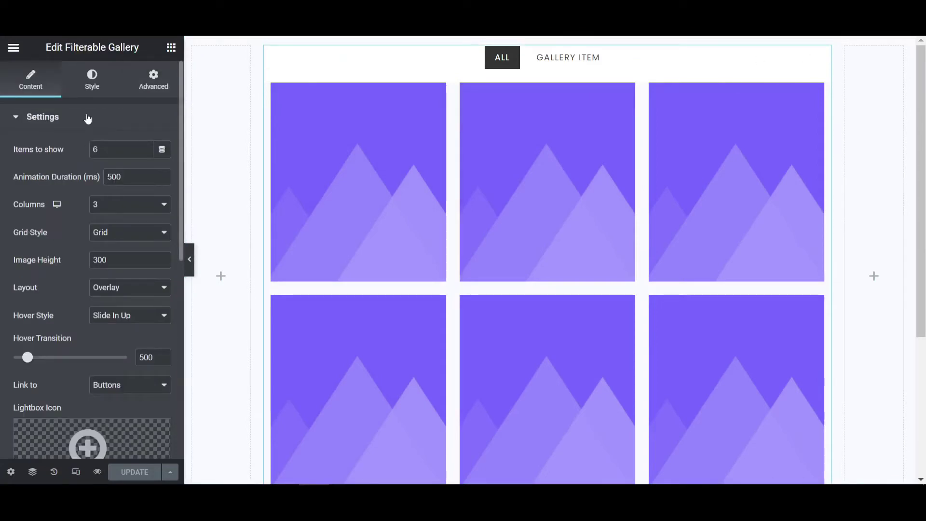
pyautogui.click(87, 119)
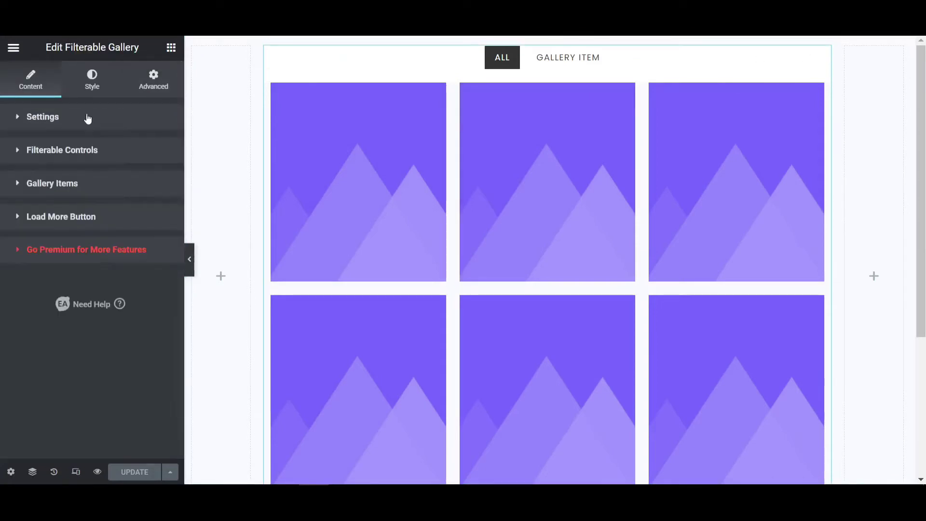
pyautogui.click(74, 152)
pyautogui.click(75, 154)
pyautogui.click(68, 184)
pyautogui.click(68, 183)
# Step: Enable the gallery's Load More button and test it below the images
pyautogui.click(72, 225)
pyautogui.click(82, 218)
pyautogui.click(82, 218)
pyautogui.click(154, 247)
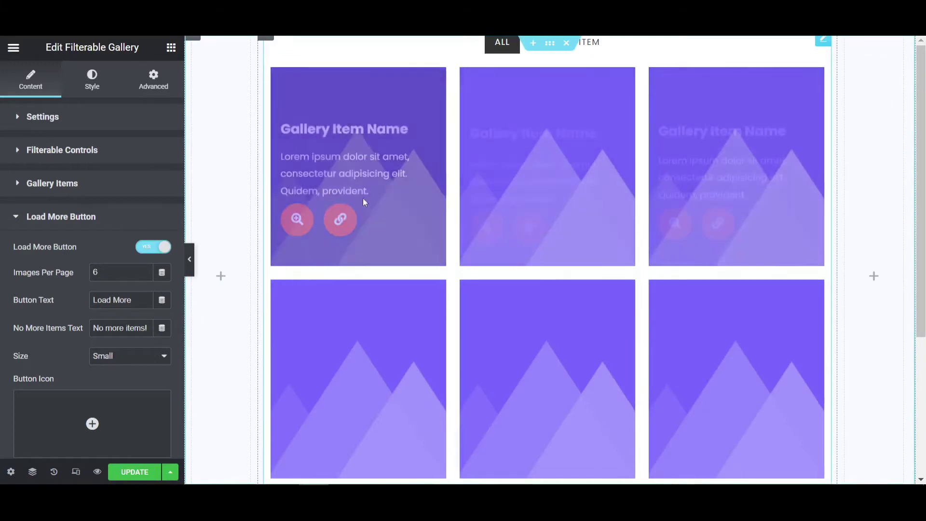
pyautogui.scroll(-3, 626, 304)
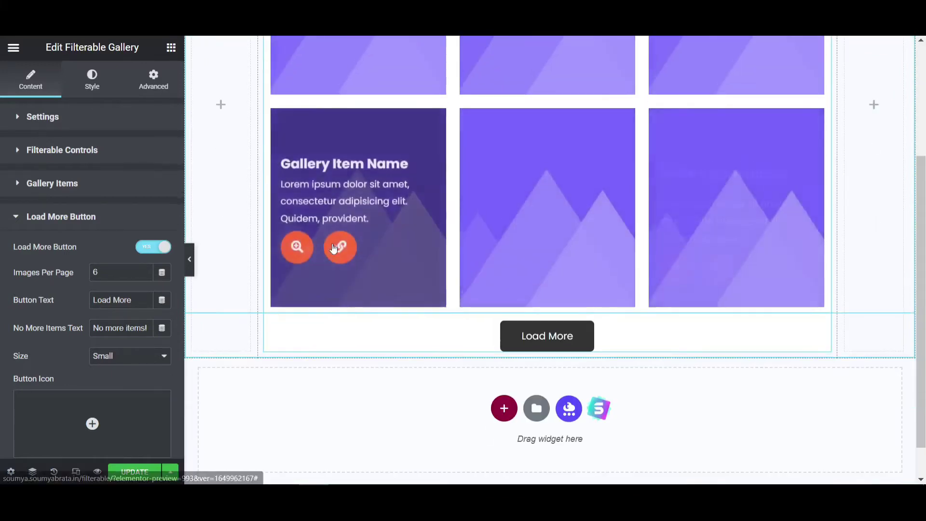
pyautogui.scroll(4, 554, 309)
pyautogui.scroll(-3, 484, 329)
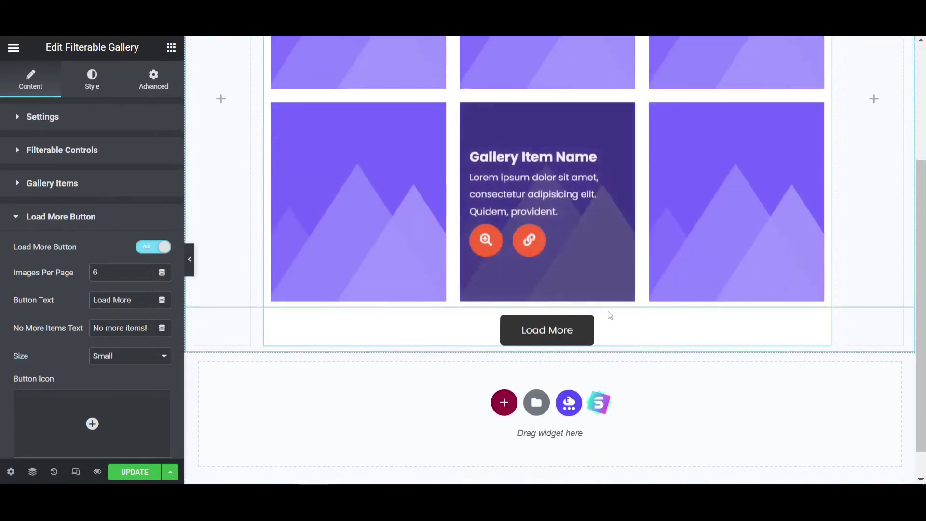
pyautogui.click(549, 333)
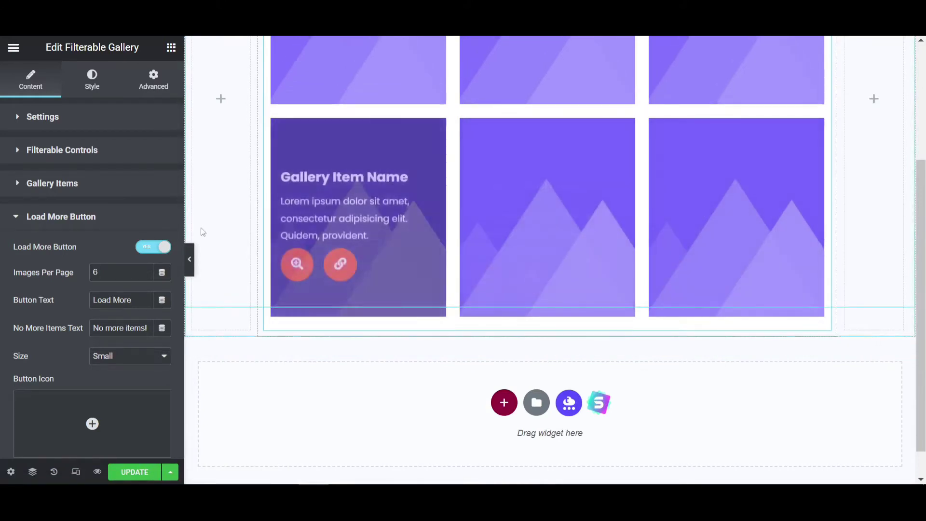
pyautogui.click(96, 216)
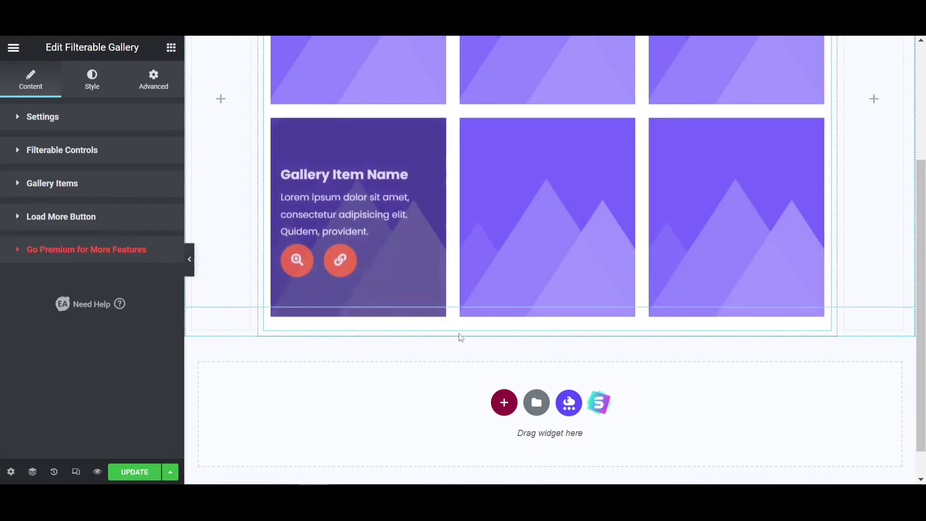
pyautogui.scroll(3, 463, 333)
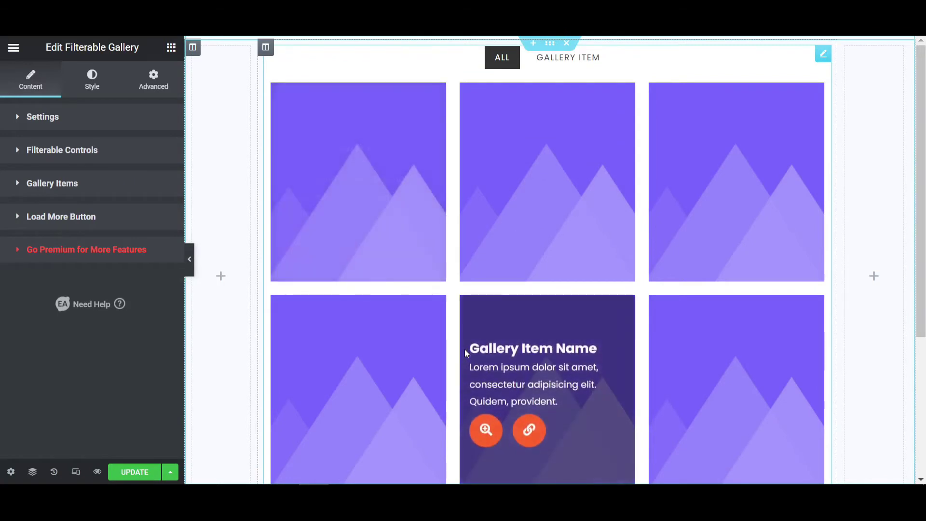
# Step: Set the Load More button's images per page to 3
pyautogui.click(132, 227)
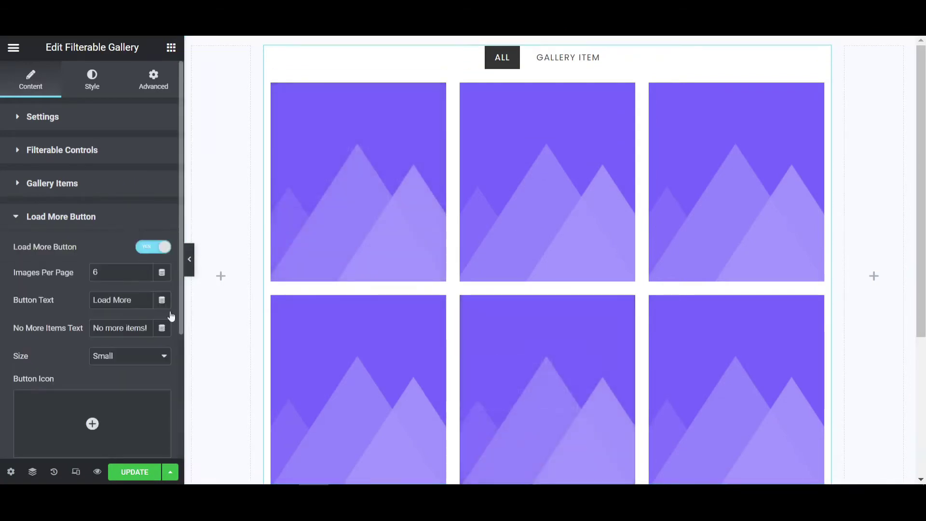
pyautogui.click(112, 229)
pyautogui.click(112, 229)
pyautogui.write('3')
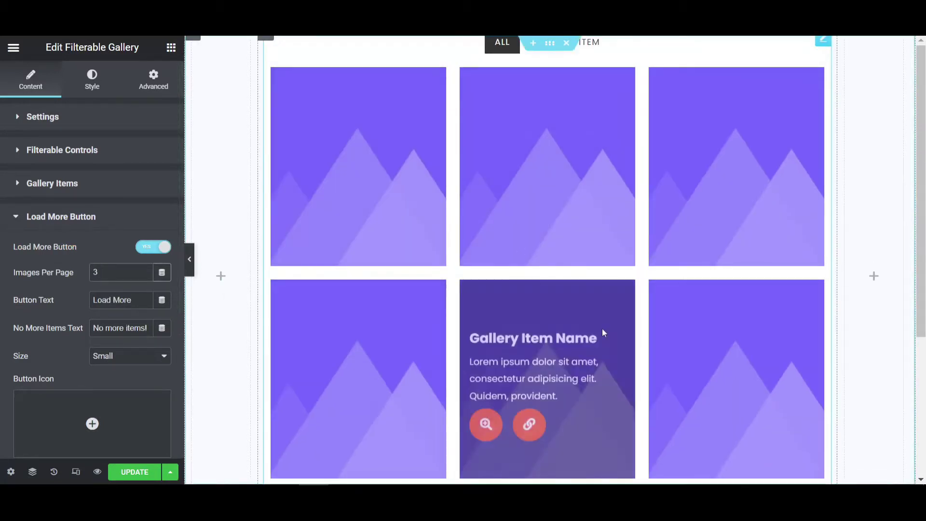
pyautogui.scroll(-3, 413, 260)
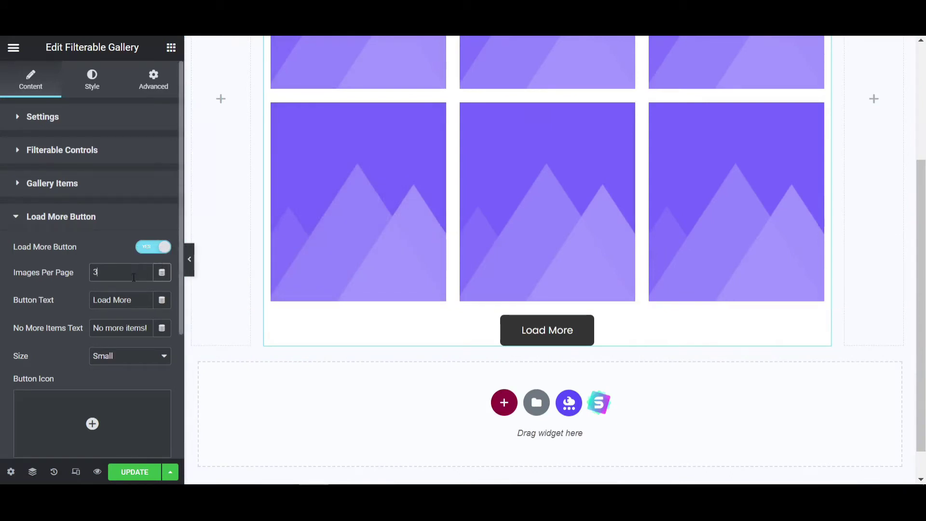
pyautogui.click(116, 216)
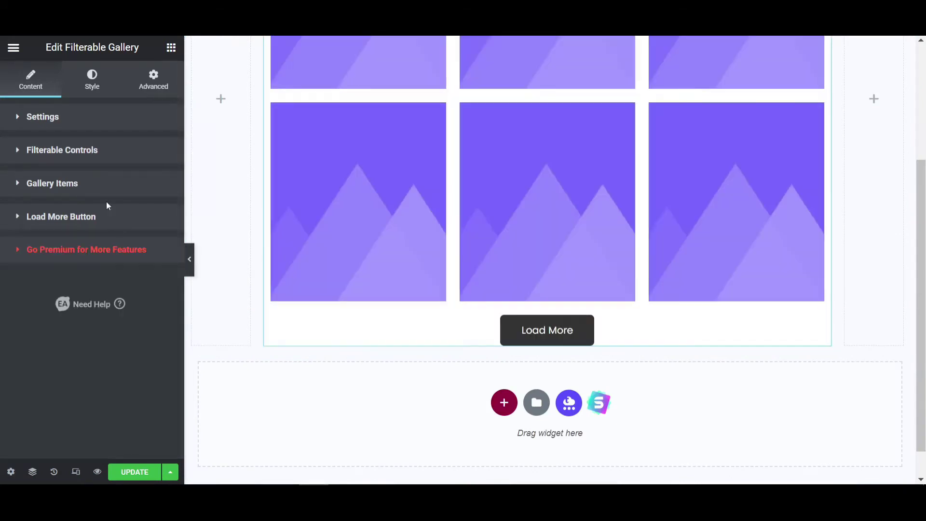
# Step: Replace the gallery's lightbox icon with the plain Search magnifier from the icon library
pyautogui.click(95, 121)
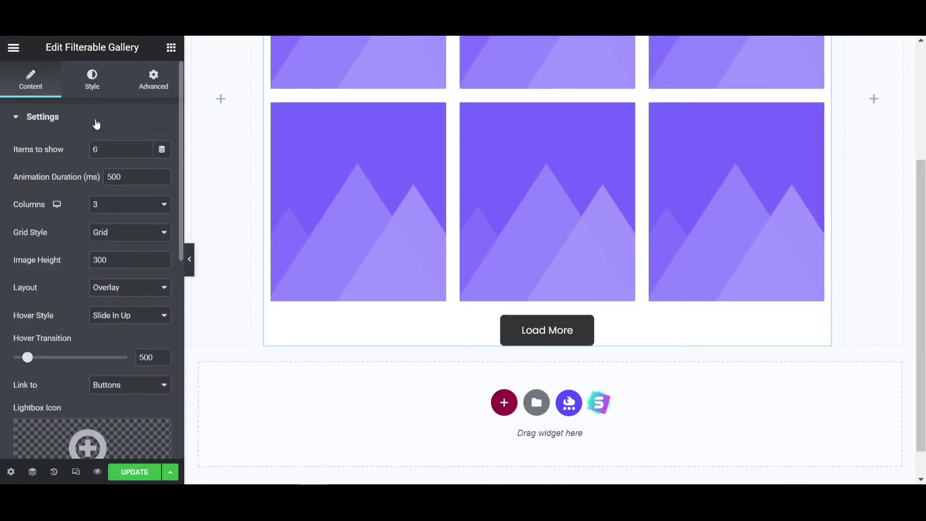
pyautogui.click(95, 121)
pyautogui.click(96, 120)
pyautogui.scroll(-8, 116, 362)
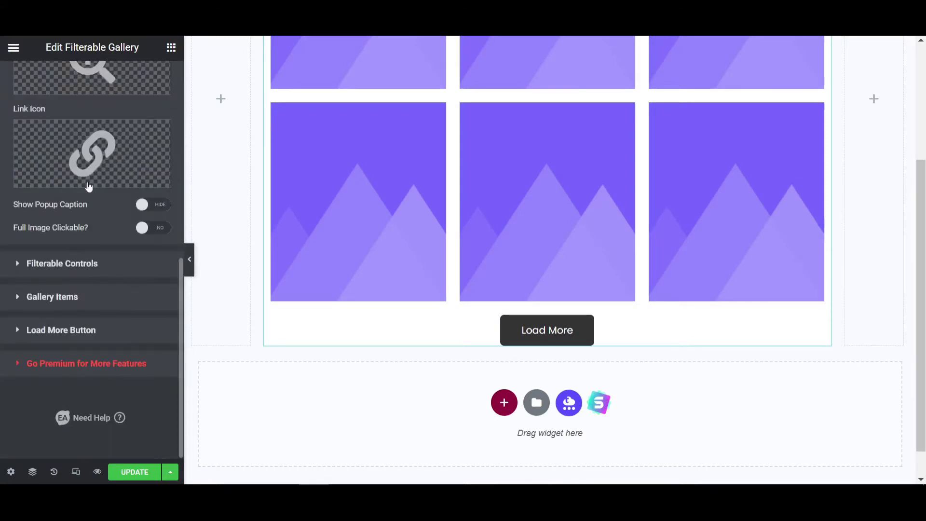
pyautogui.scroll(5, 89, 187)
pyautogui.moveTo(314, 215)
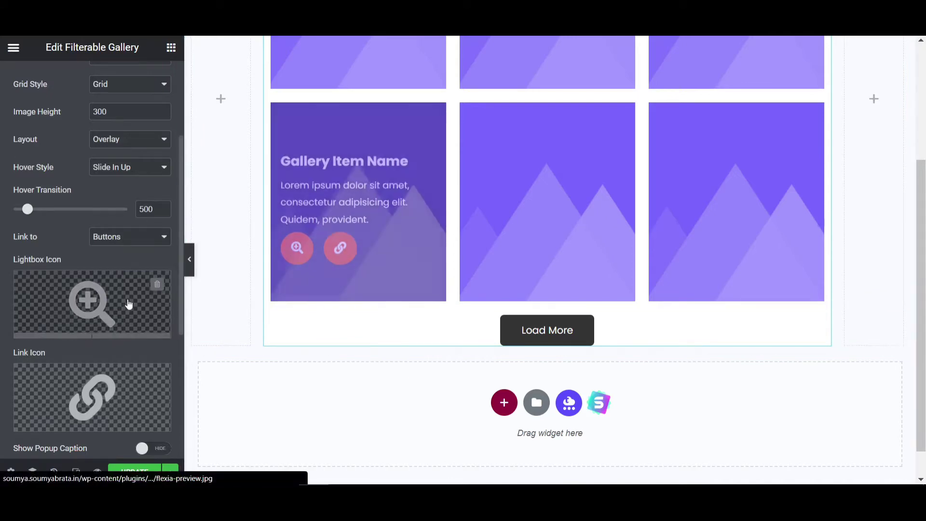
pyautogui.click(72, 325)
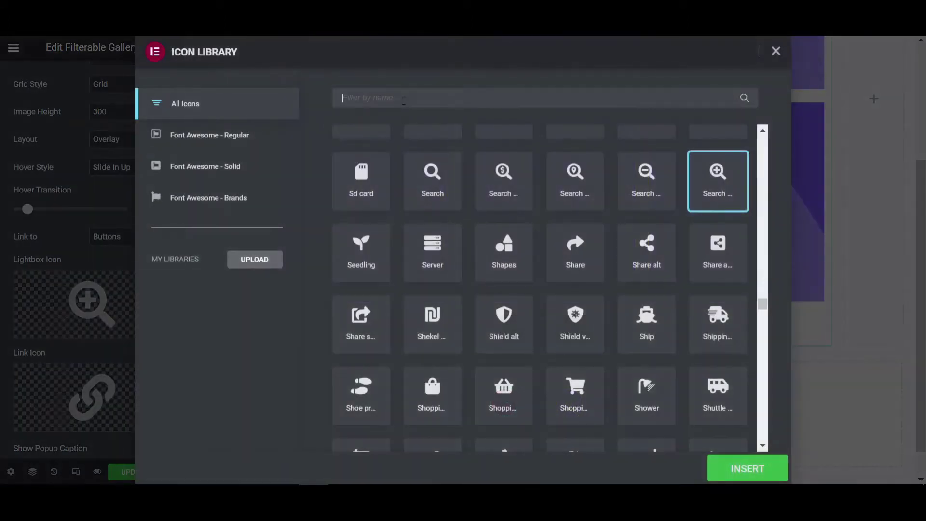
pyautogui.click(440, 200)
pyautogui.click(718, 469)
pyautogui.moveTo(349, 218)
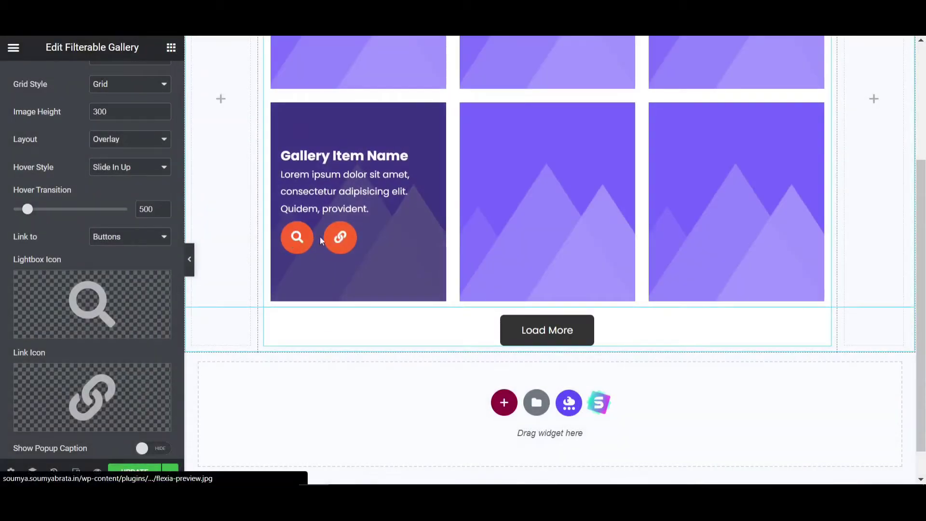
# Step: Duplicate the Gallery Item entry in the filterable controls and rename the first entry Camera
pyautogui.scroll(-5, 126, 381)
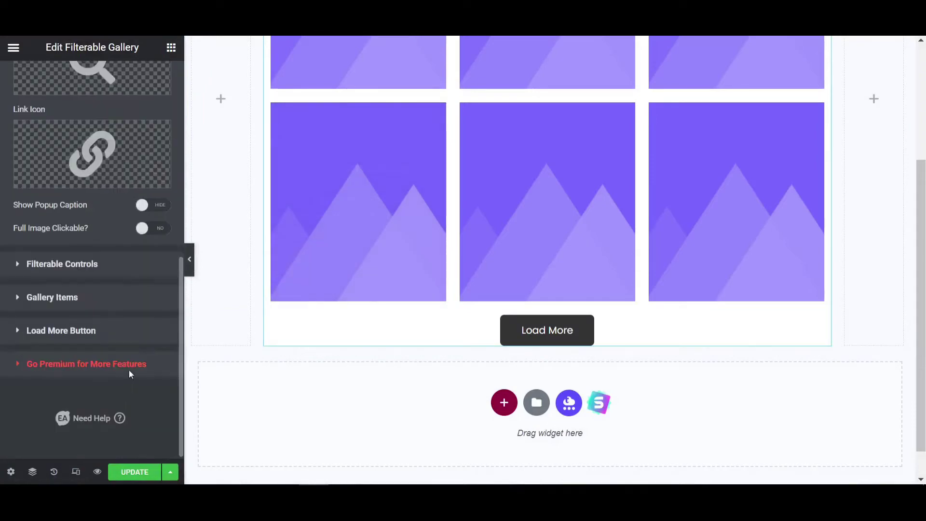
pyautogui.click(119, 271)
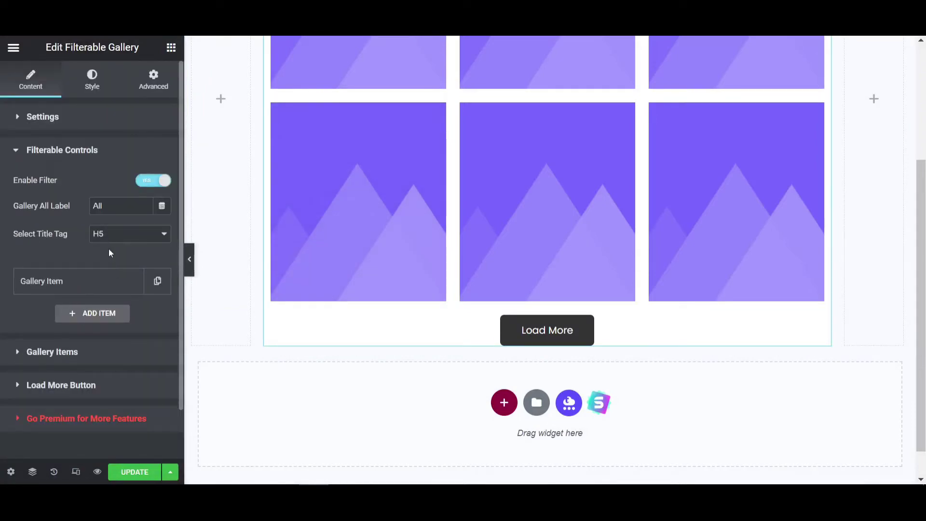
pyautogui.click(159, 285)
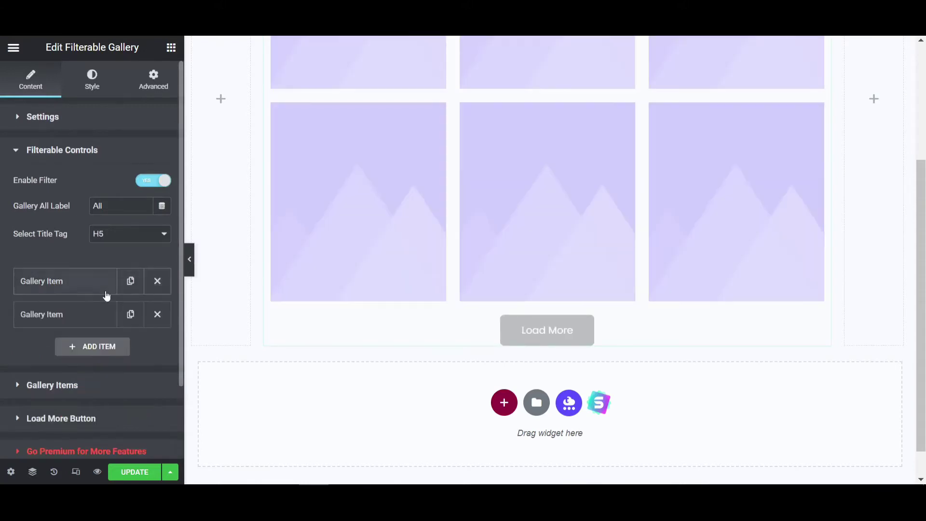
pyautogui.click(91, 288)
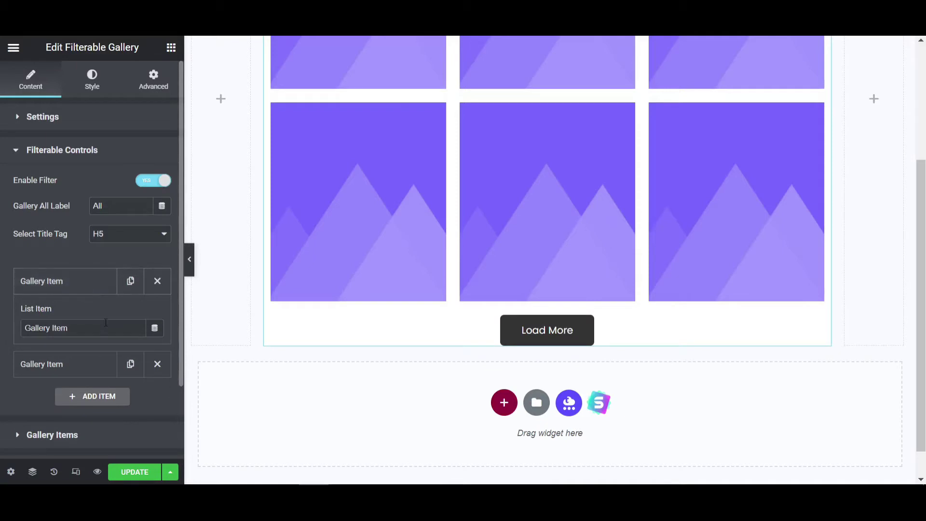
pyautogui.moveTo(105, 322); pyautogui.dragTo(24, 328)
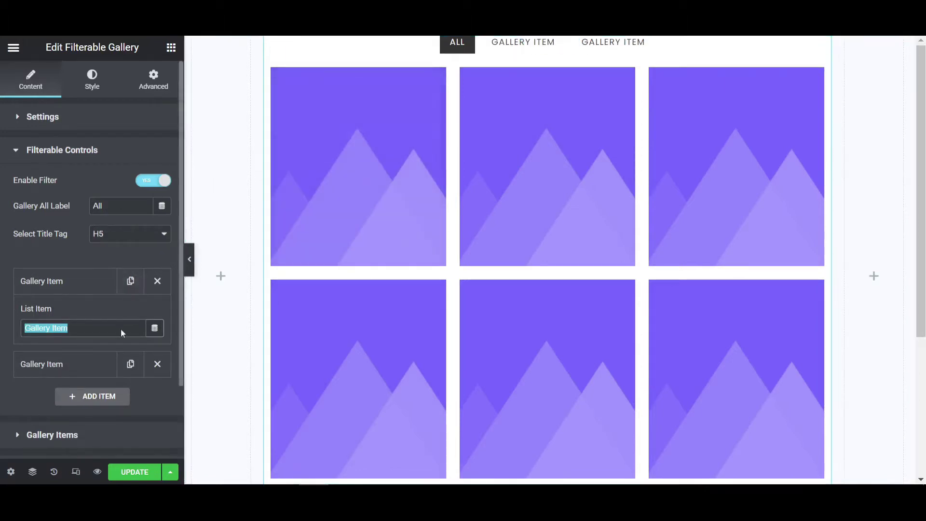
pyautogui.write('C')
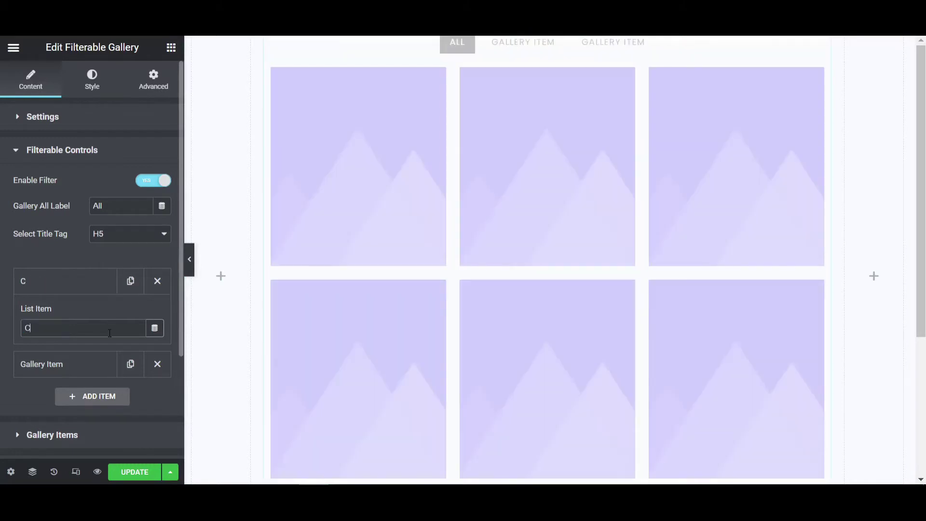
pyautogui.write('amera')
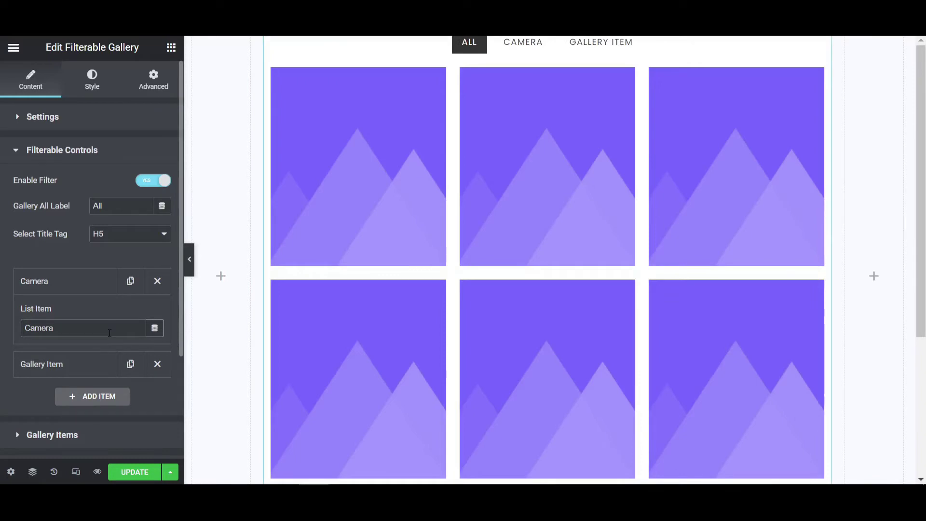
pyautogui.click(76, 293)
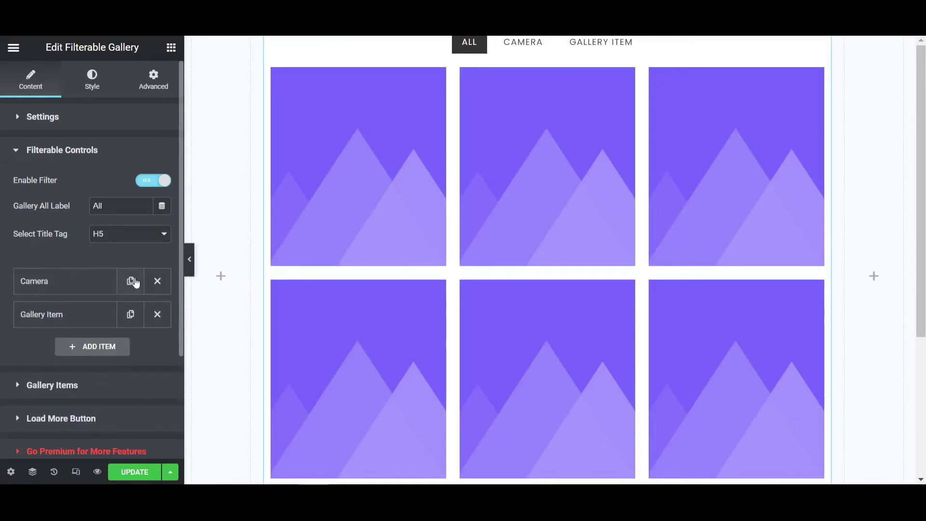
# Step: Replace the leftover Gallery Item filter with a duplicate of Camera renamed Camera Lens
pyautogui.click(157, 314)
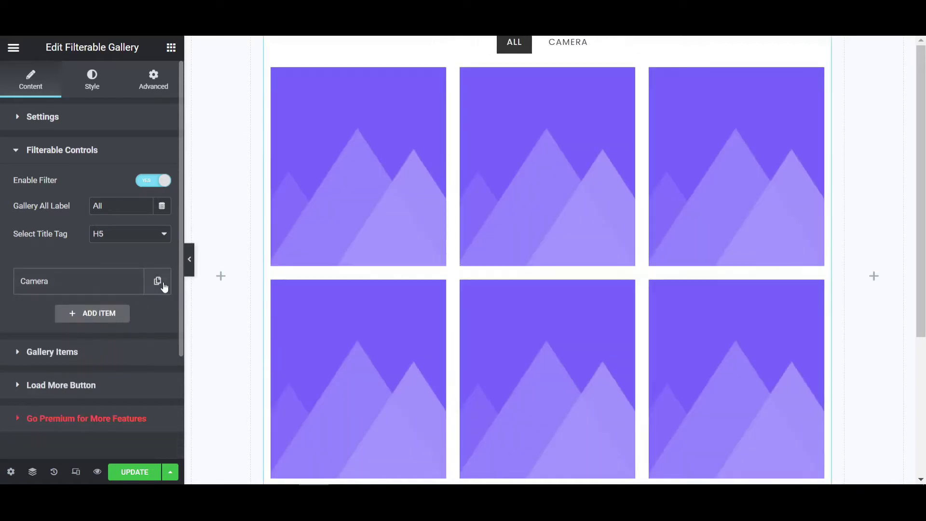
pyautogui.click(129, 284)
pyautogui.click(91, 315)
pyautogui.click(93, 366)
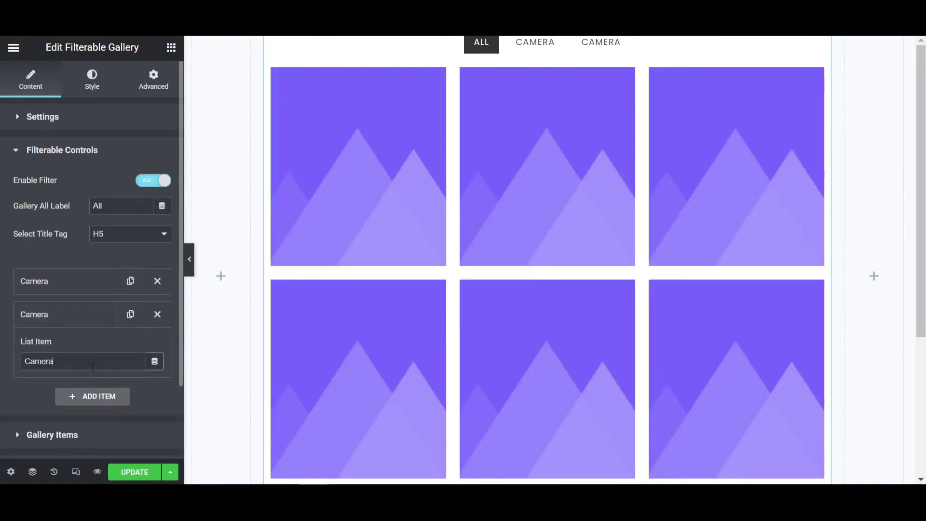
pyautogui.write('Lens')
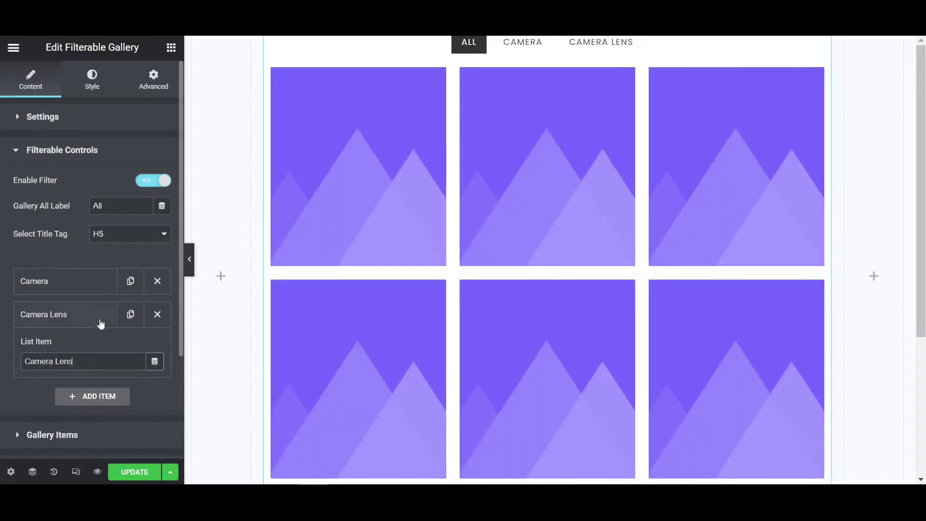
pyautogui.click(96, 323)
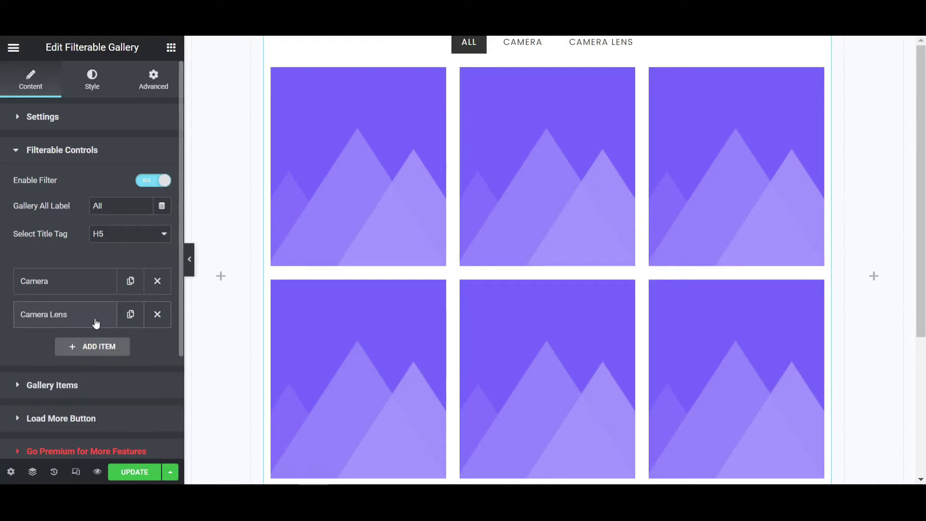
# Step: Duplicate the Camera Lens filter, rename the copy Camera Bag, and update the page
pyautogui.click(129, 316)
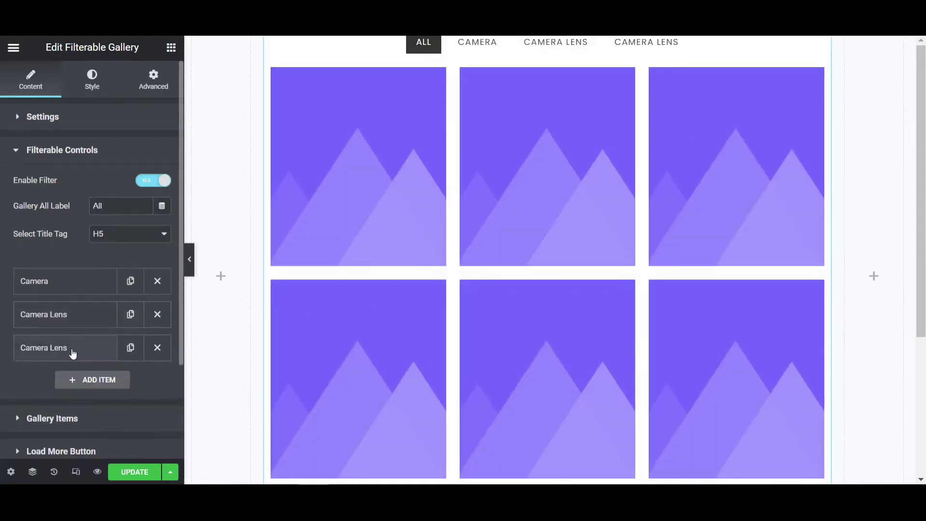
pyautogui.click(72, 350)
pyautogui.moveTo(76, 394); pyautogui.dragTo(55, 401)
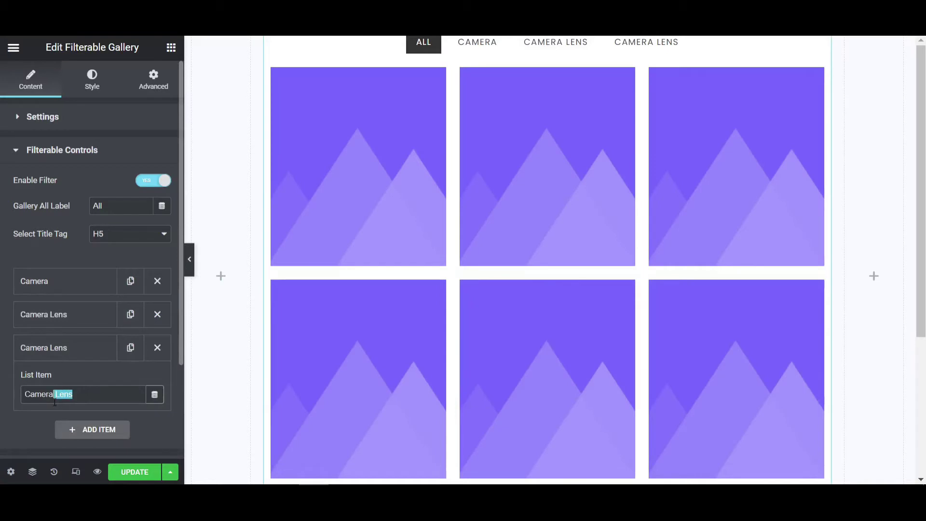
pyautogui.press('BackSpace')
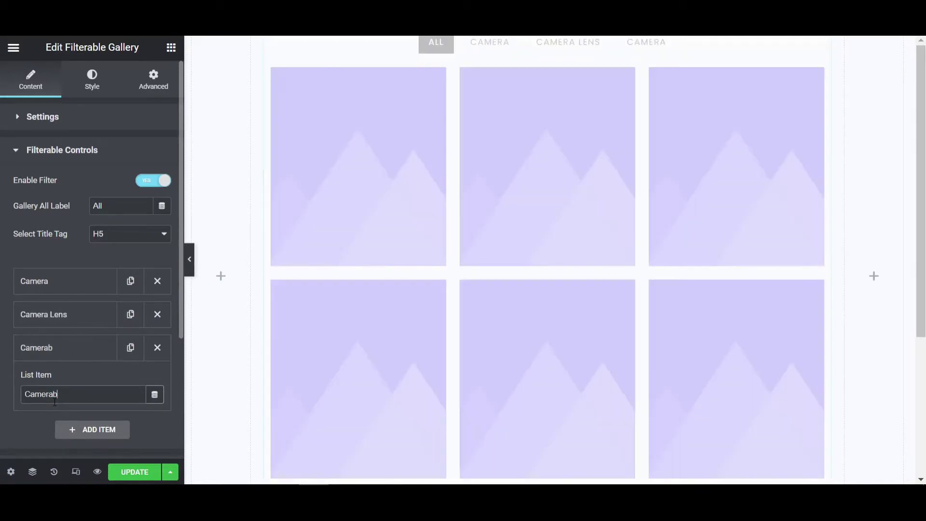
pyautogui.write('Bag')
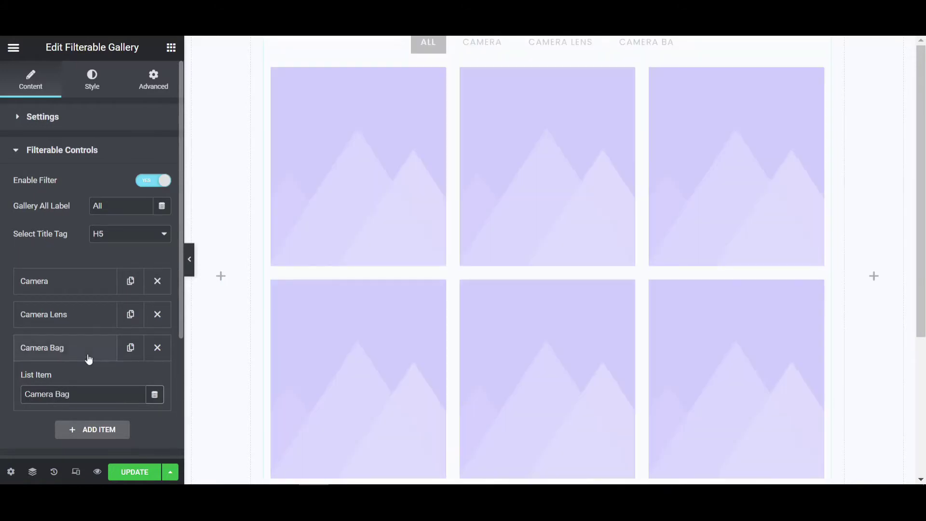
pyautogui.click(89, 356)
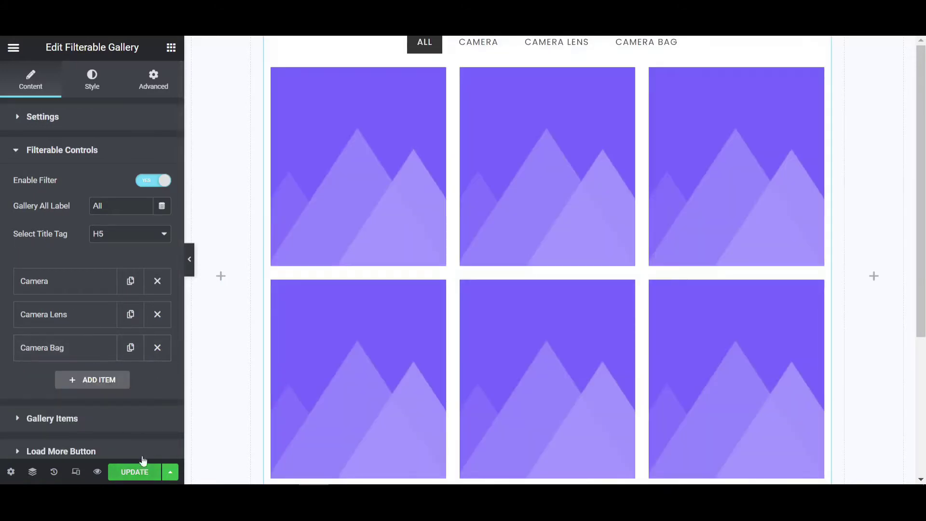
pyautogui.click(135, 472)
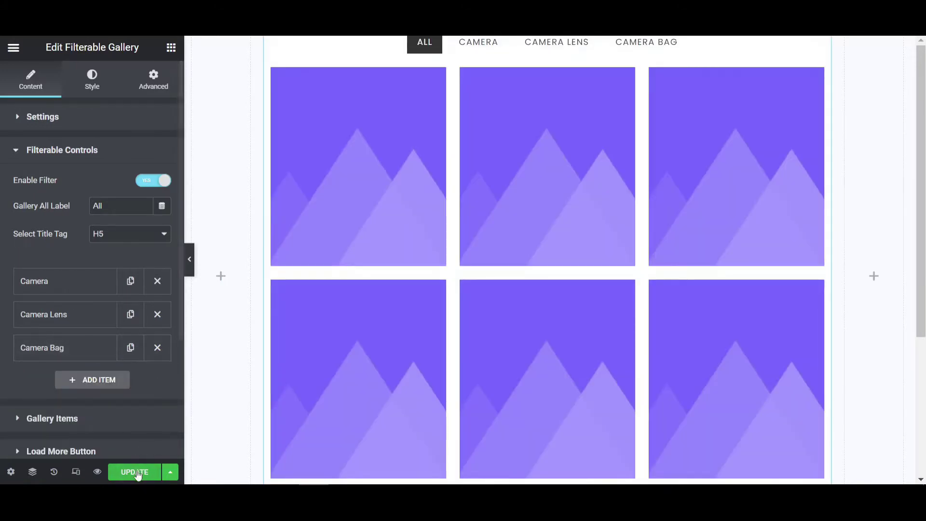
# Step: Try a light blue tint for the gallery's background color and bring it back to white
pyautogui.click(90, 89)
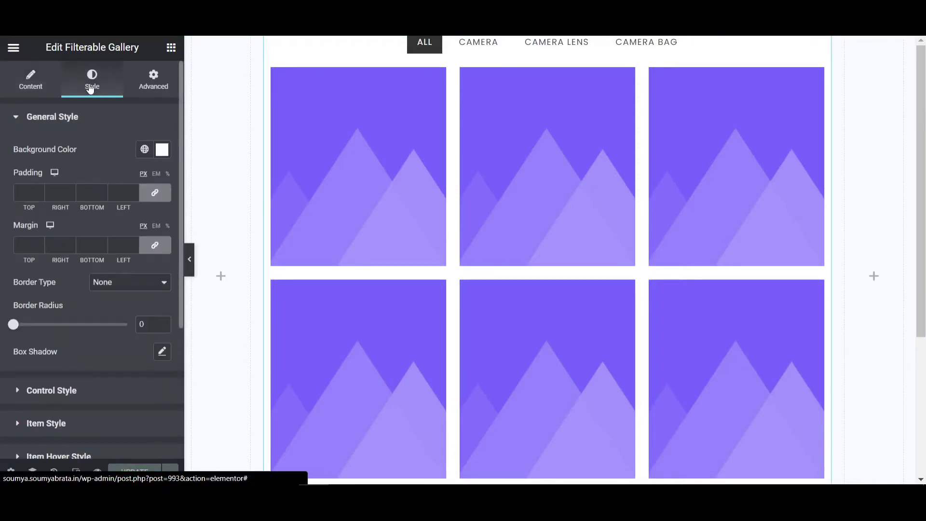
pyautogui.click(162, 150)
pyautogui.click(173, 321)
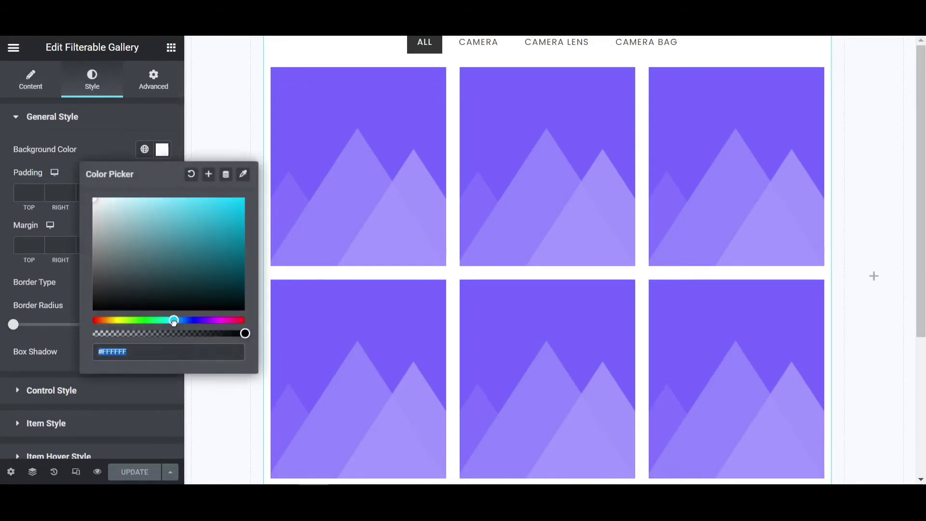
pyautogui.moveTo(174, 320); pyautogui.dragTo(182, 321)
pyautogui.moveTo(192, 203); pyautogui.dragTo(86, 178)
pyautogui.click(131, 116)
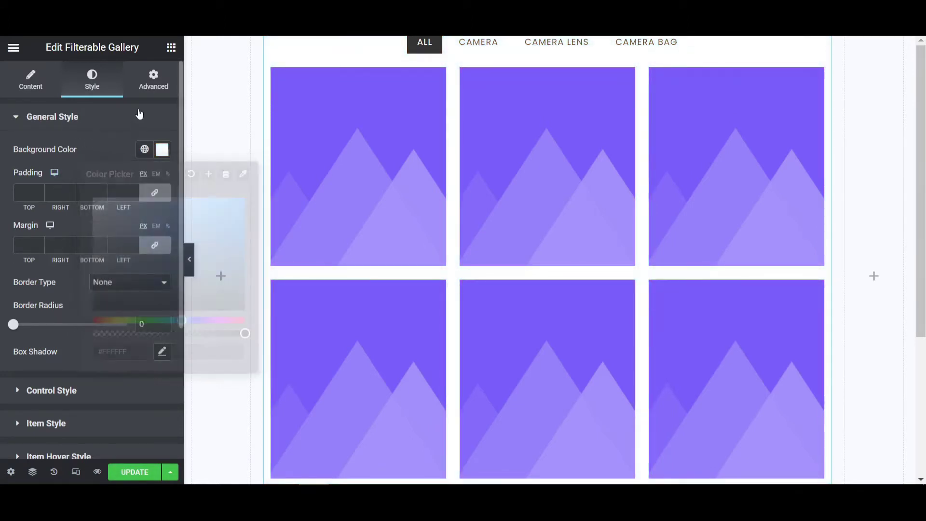
# Step: Give the section around the gallery a classic light blue background color and update the page
pyautogui.click(549, 44)
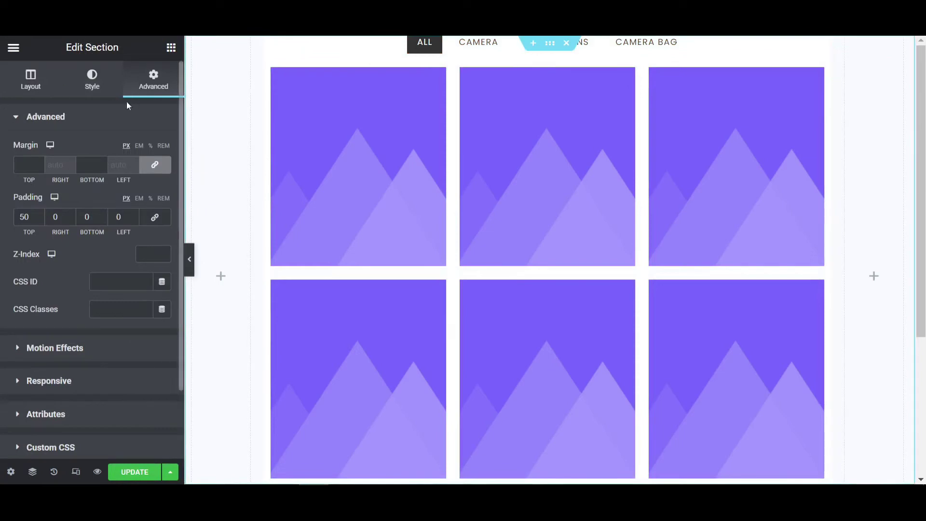
pyautogui.click(92, 80)
pyautogui.click(109, 178)
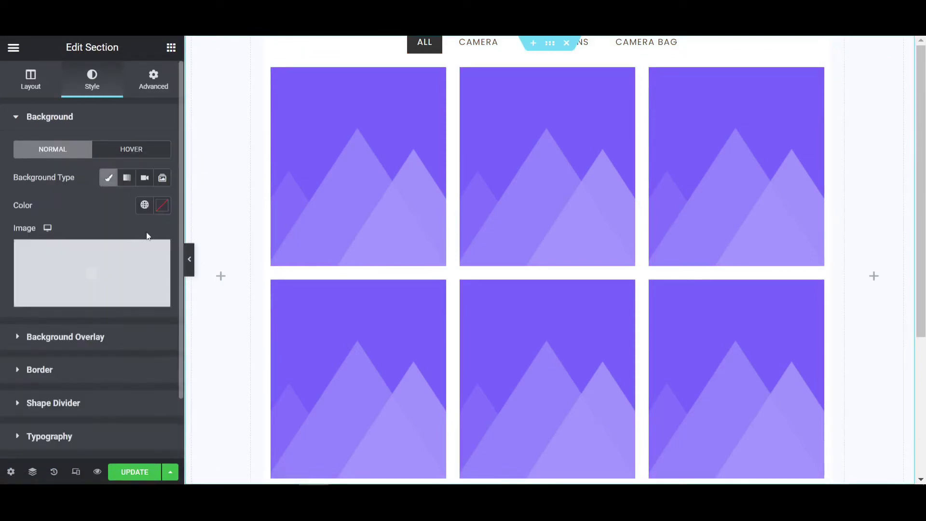
pyautogui.click(162, 205)
pyautogui.click(116, 276)
pyautogui.click(94, 285)
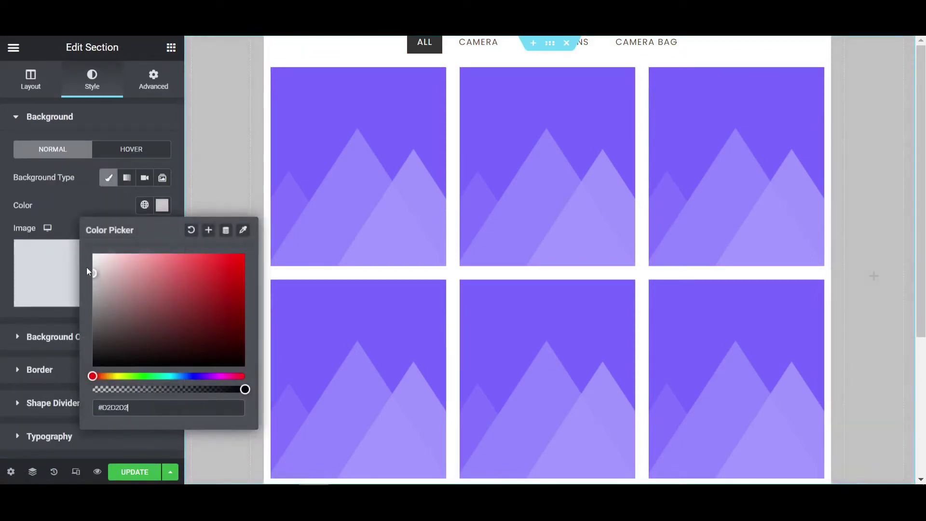
pyautogui.moveTo(172, 376); pyautogui.dragTo(184, 377)
pyautogui.moveTo(152, 283)
pyautogui.mouseDown()
pyautogui.moveTo(145, 256)
pyautogui.moveTo(114, 241)
pyautogui.mouseUp()
pyautogui.click(85, 201)
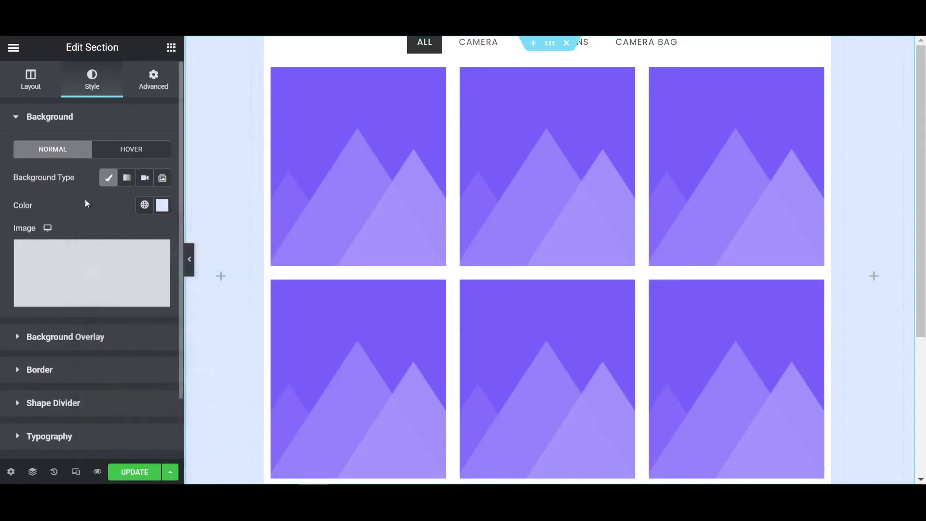
pyautogui.click(138, 472)
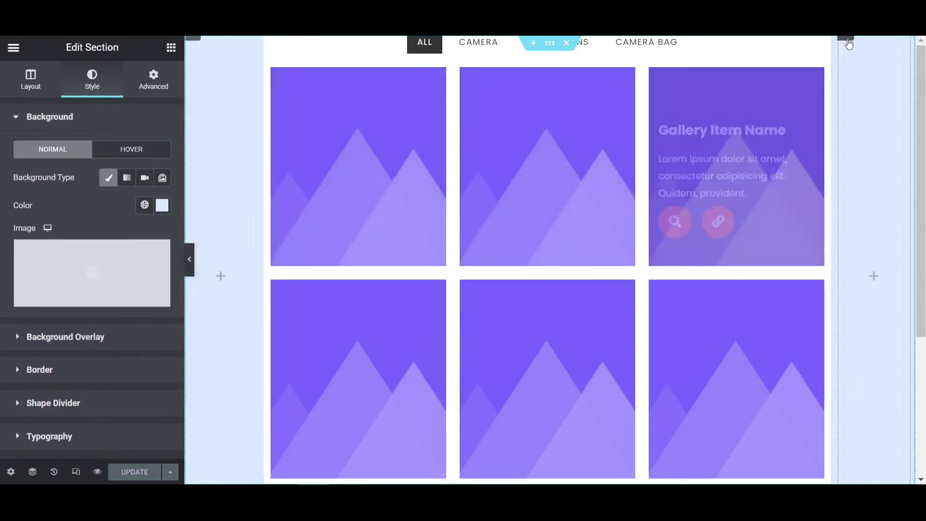
# Step: Set the general border radius of the gallery container to 10
pyautogui.click(823, 46)
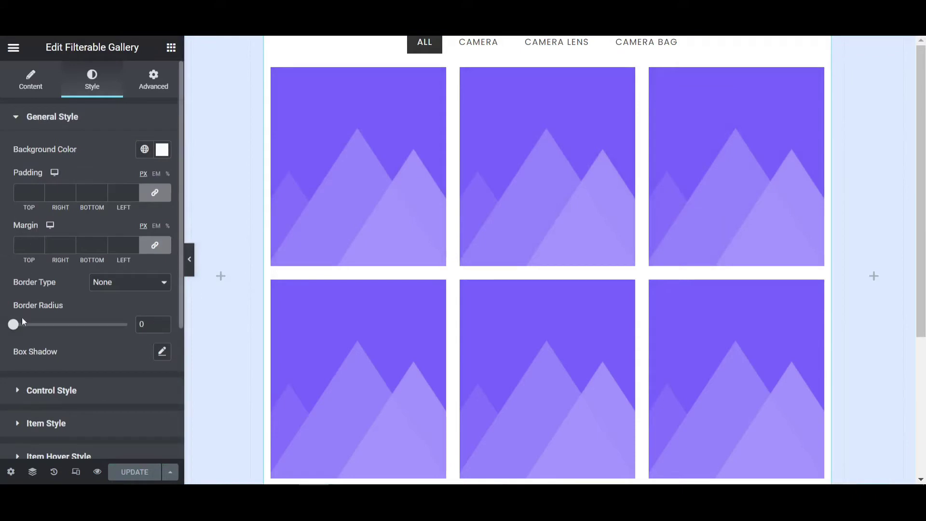
pyautogui.click(163, 321)
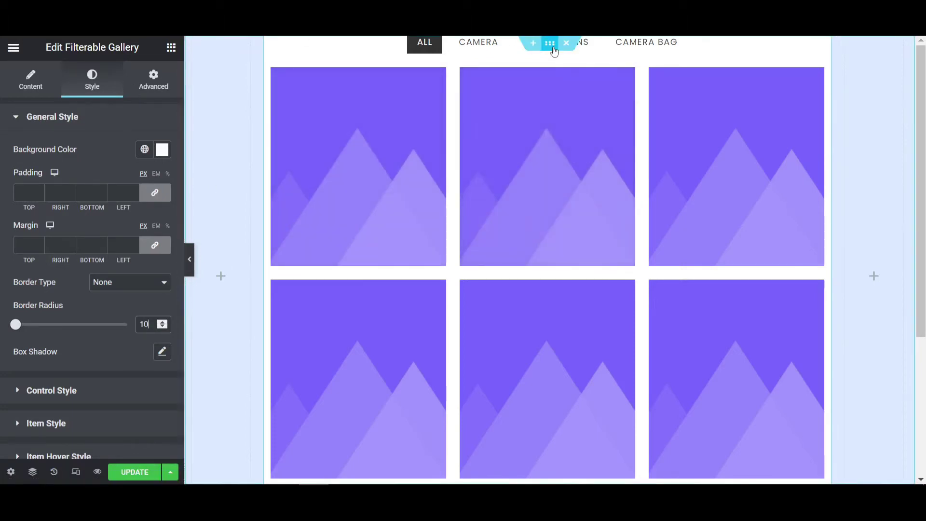
# Step: Set the section's top padding to 150 px
pyautogui.click(550, 43)
pyautogui.click(154, 79)
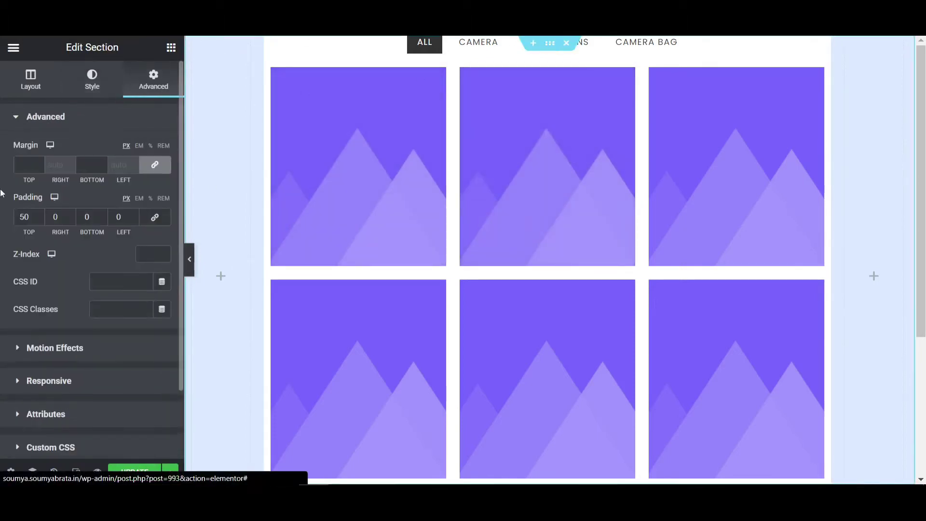
pyautogui.doubleClick(22, 217)
pyautogui.write('100')
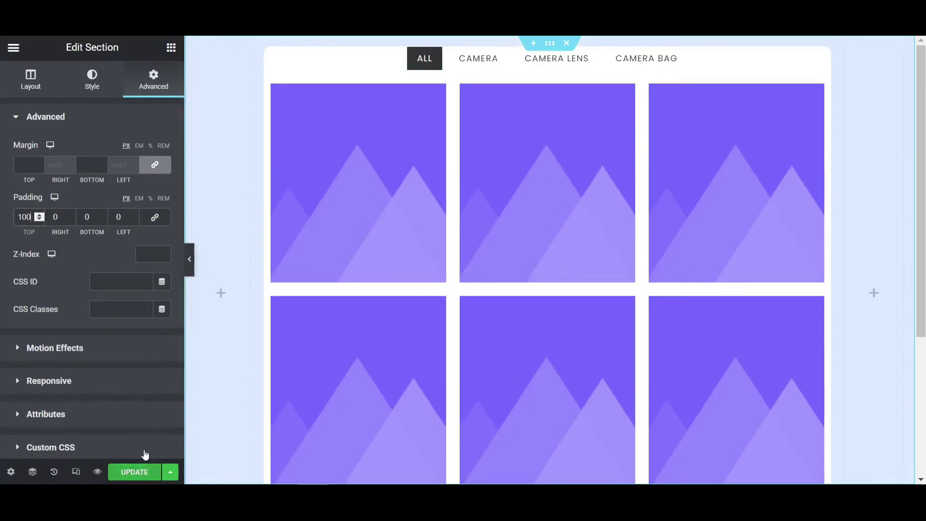
pyautogui.doubleClick(25, 216)
pyautogui.write('150')
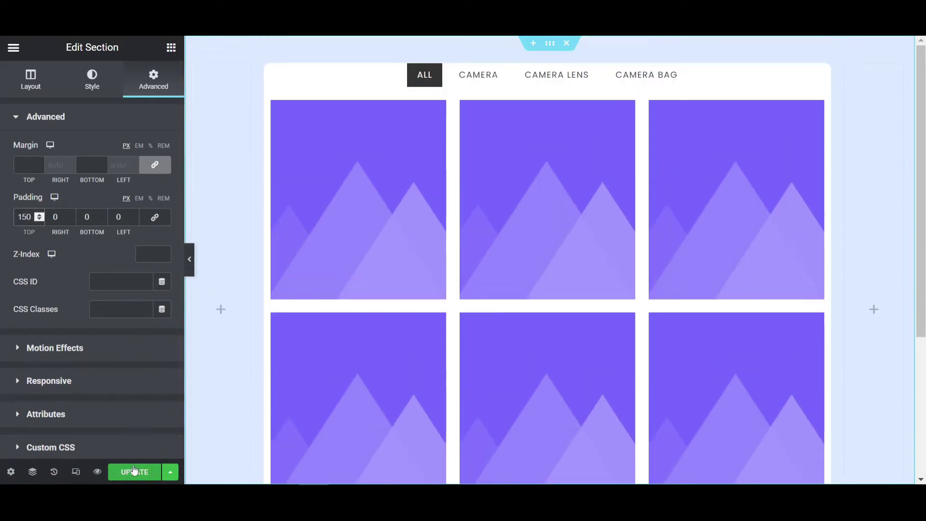
# Step: Set the gallery container's linked padding to 25 px on all four sides
pyautogui.click(823, 71)
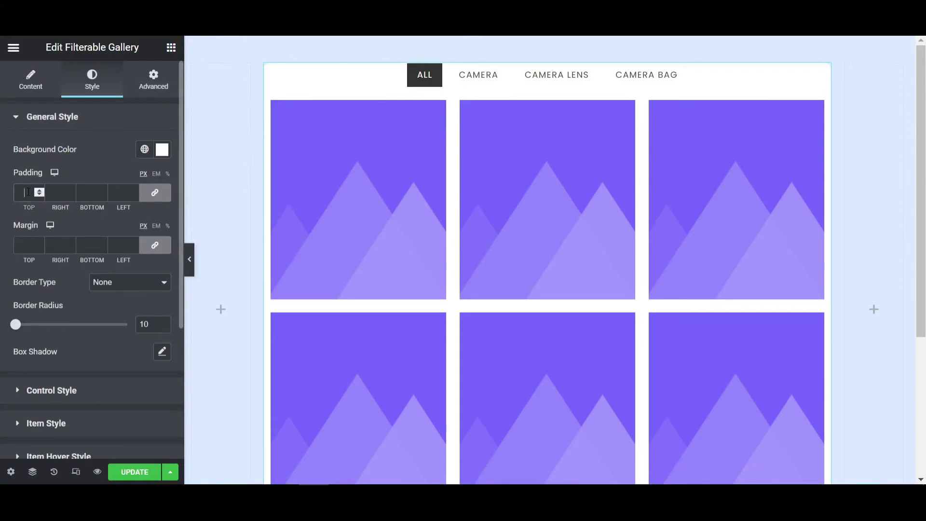
pyautogui.write('20')
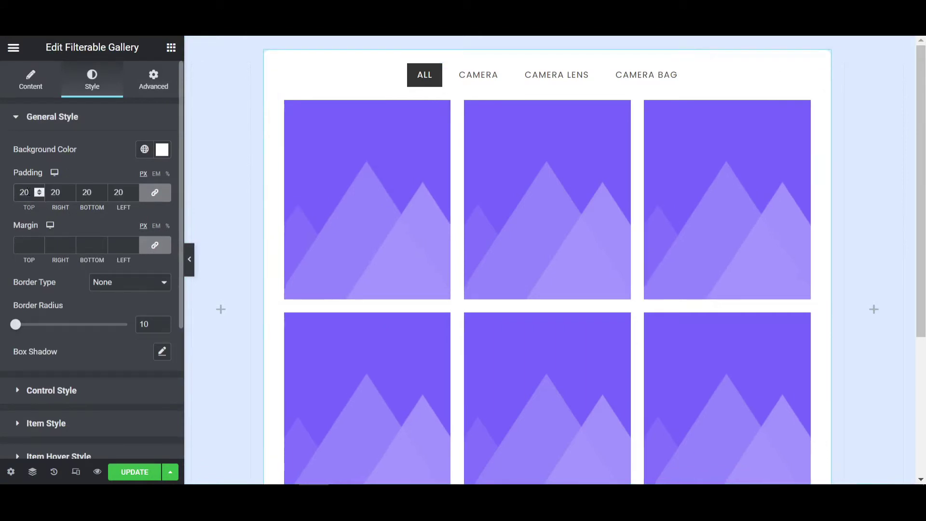
pyautogui.scroll(9, 42, 193)
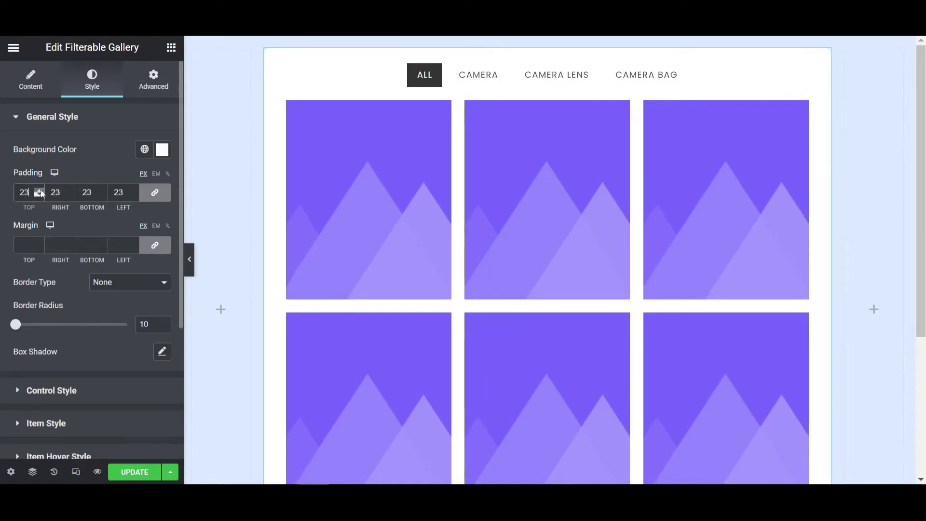
pyautogui.scroll(1, 42, 194)
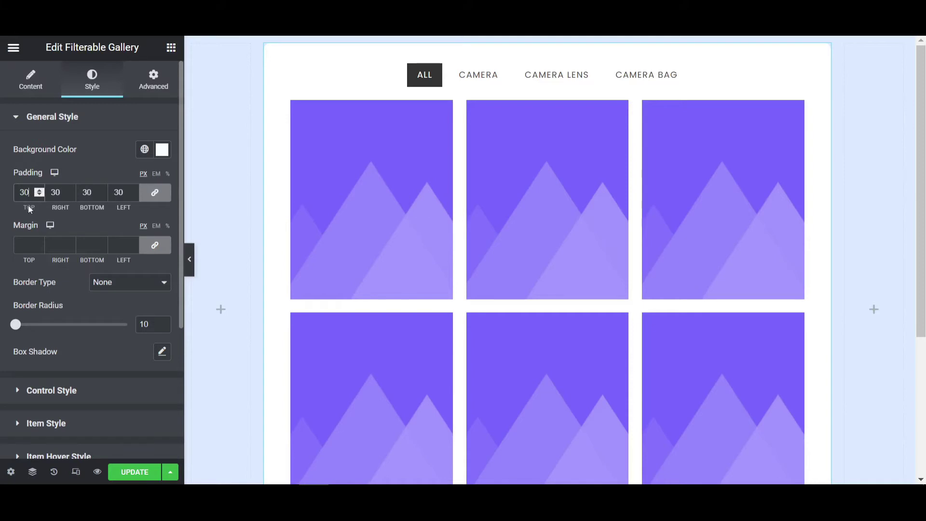
pyautogui.scroll(-6, 41, 195)
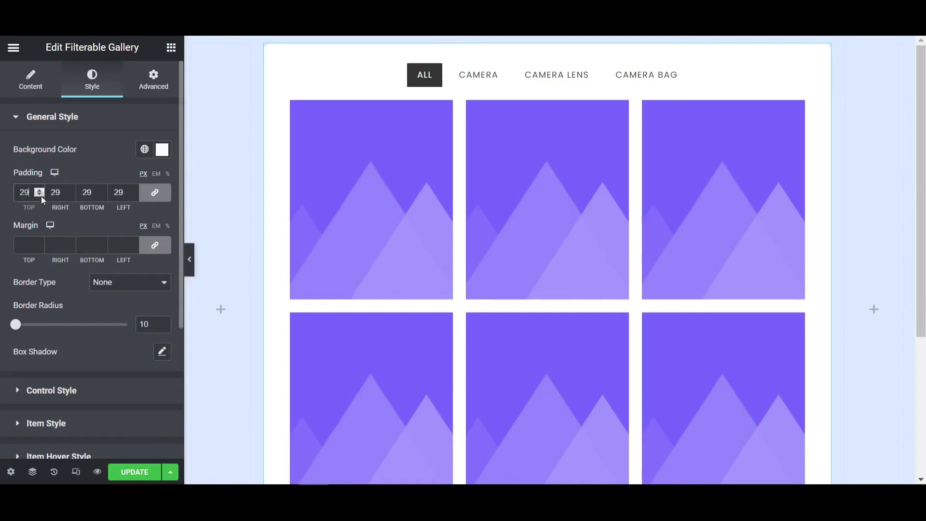
pyautogui.scroll(1, 42, 193)
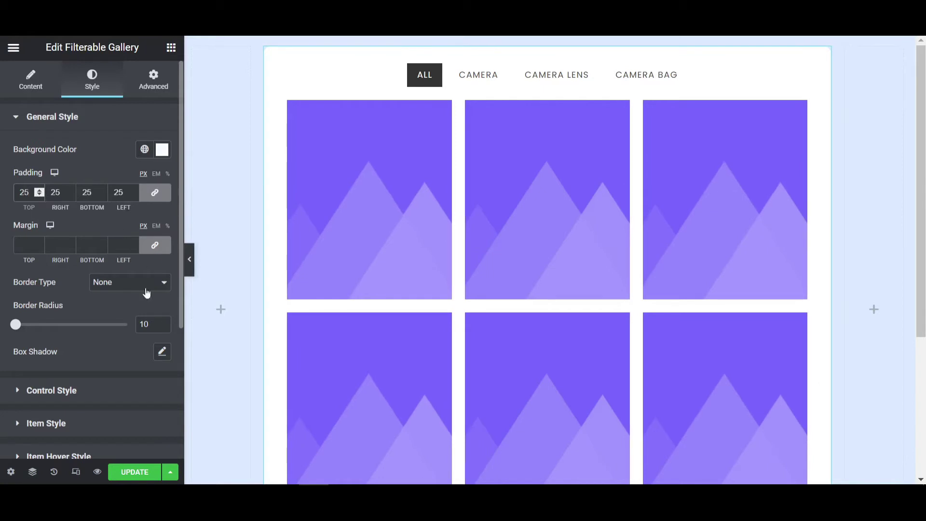
# Step: Try larger border radii of 27 and 15 on the gallery container and restore it to 10
pyautogui.moveTo(17, 325); pyautogui.dragTo(21, 327)
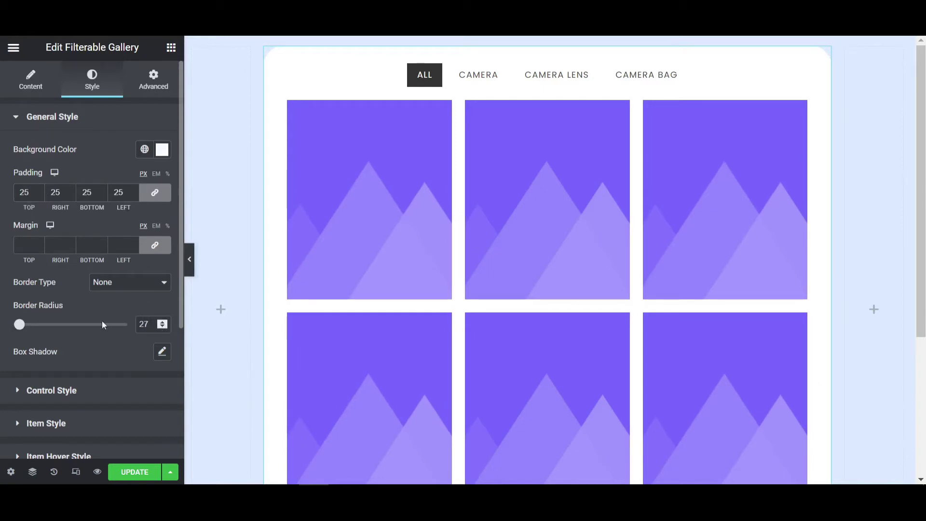
pyautogui.moveTo(20, 325); pyautogui.dragTo(21, 327)
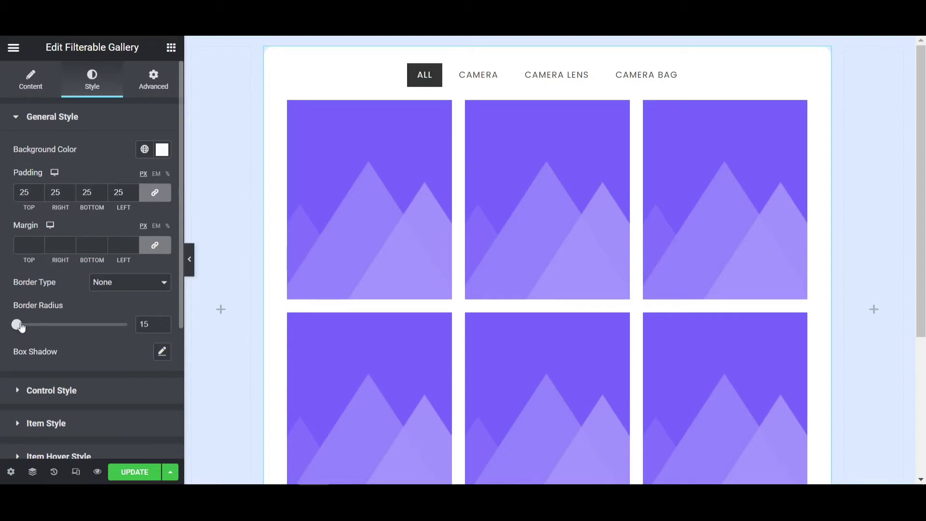
pyautogui.click(164, 328)
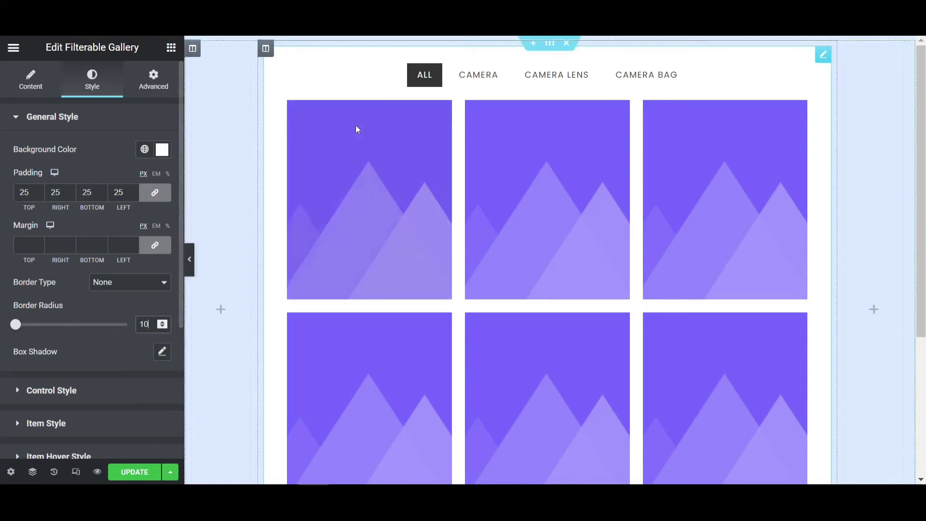
# Step: Set the border radius of the gallery's filter controls to 10 in their normal state
pyautogui.click(83, 126)
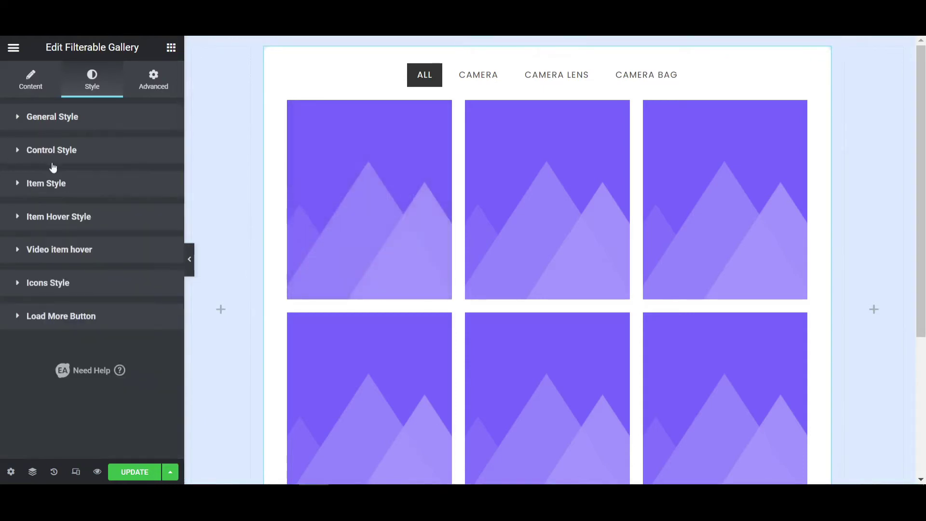
pyautogui.click(67, 151)
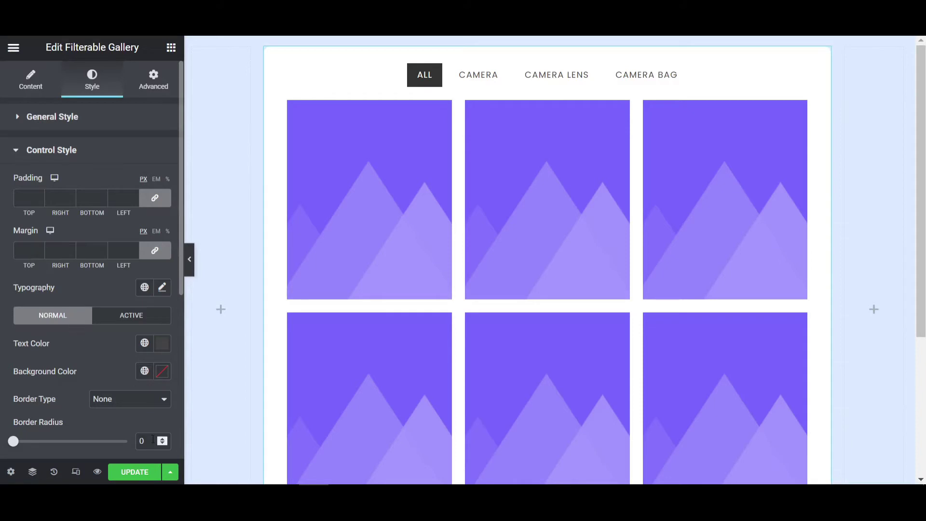
pyautogui.click(164, 438)
pyautogui.click(164, 438)
pyautogui.click(164, 438)
pyautogui.click(165, 439)
pyautogui.click(165, 439)
pyautogui.click(75, 150)
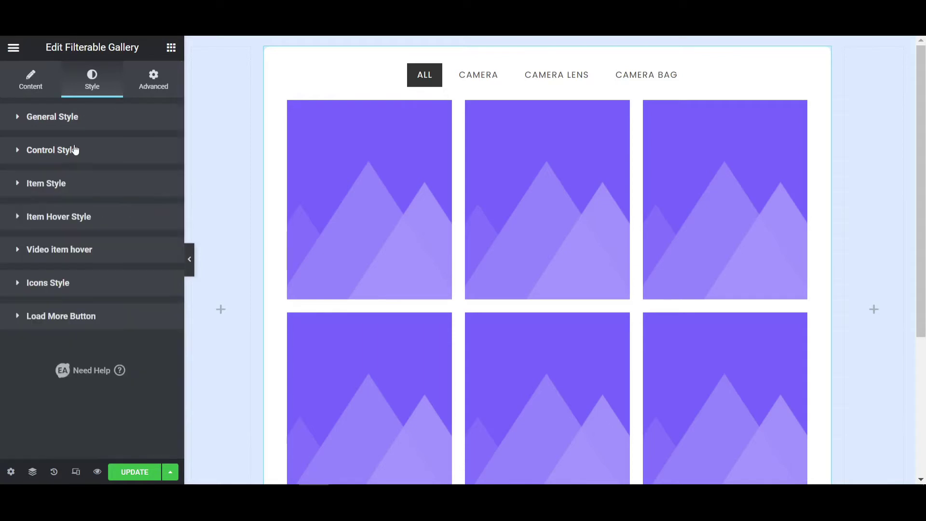
# Step: Round the corners of the gallery items with a border radius of 10
pyautogui.click(83, 192)
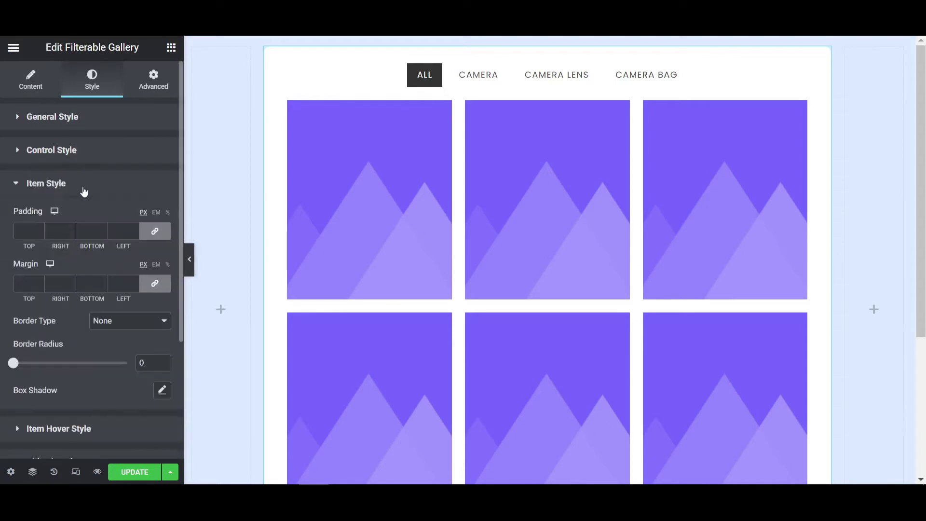
pyautogui.click(139, 358)
pyautogui.write('1')
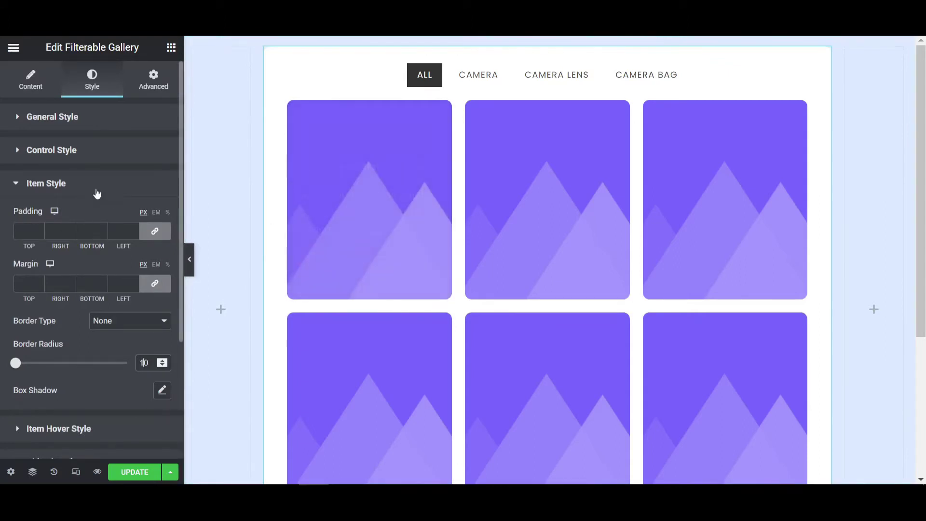
pyautogui.click(98, 187)
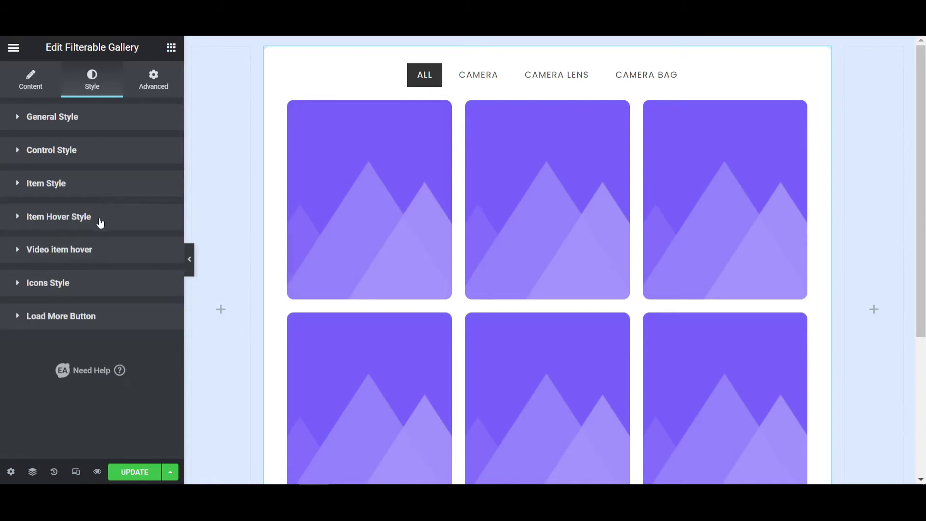
# Step: Set the active filter control's text color to the blue global color
pyautogui.click(108, 154)
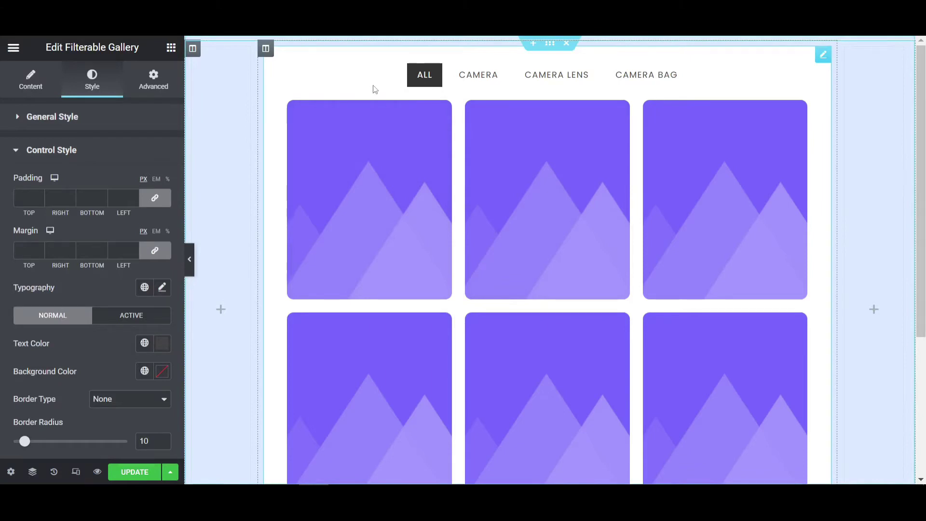
pyautogui.click(133, 323)
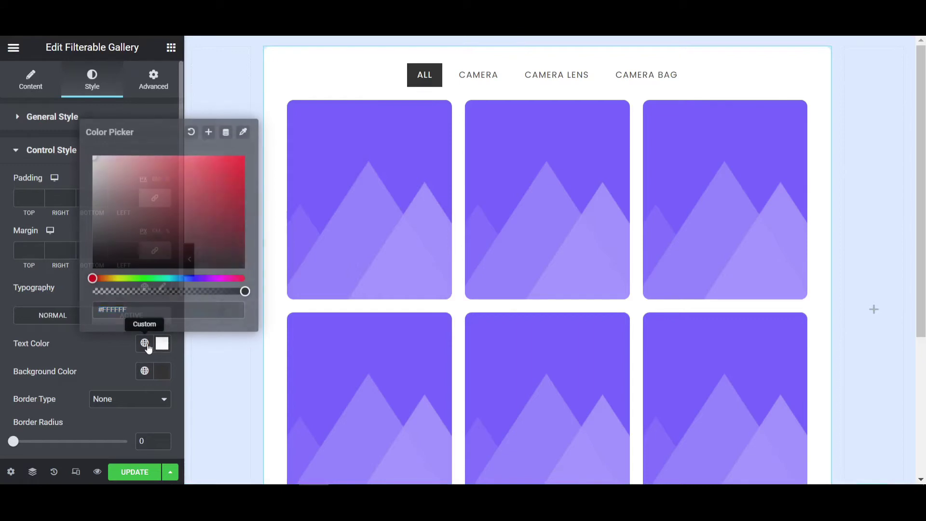
pyautogui.click(144, 343)
pyautogui.click(107, 284)
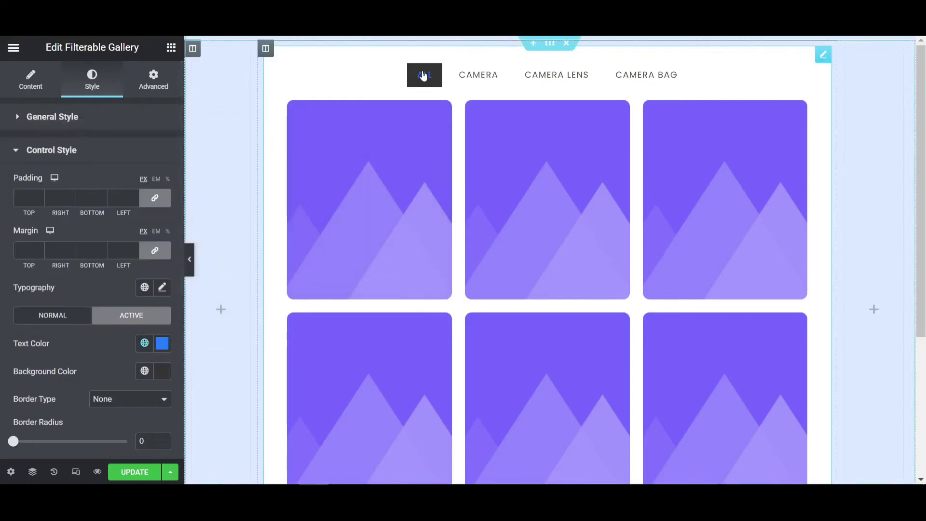
# Step: Give the active filter control a light blue background of #B1DBFF and a border radius of 5
pyautogui.click(166, 375)
pyautogui.moveTo(162, 305); pyautogui.dragTo(180, 306)
pyautogui.moveTo(183, 190); pyautogui.dragTo(142, 184)
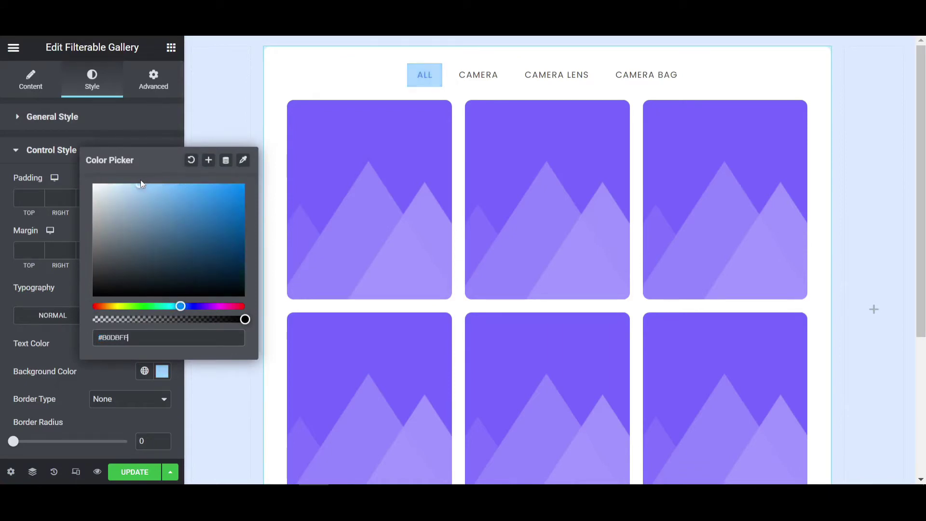
pyautogui.click(42, 350)
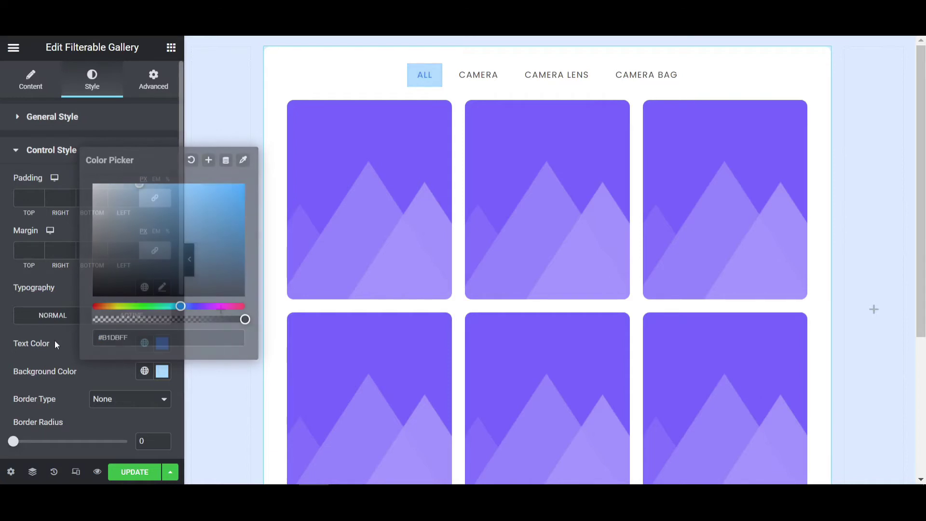
pyautogui.click(164, 440)
pyautogui.click(164, 440)
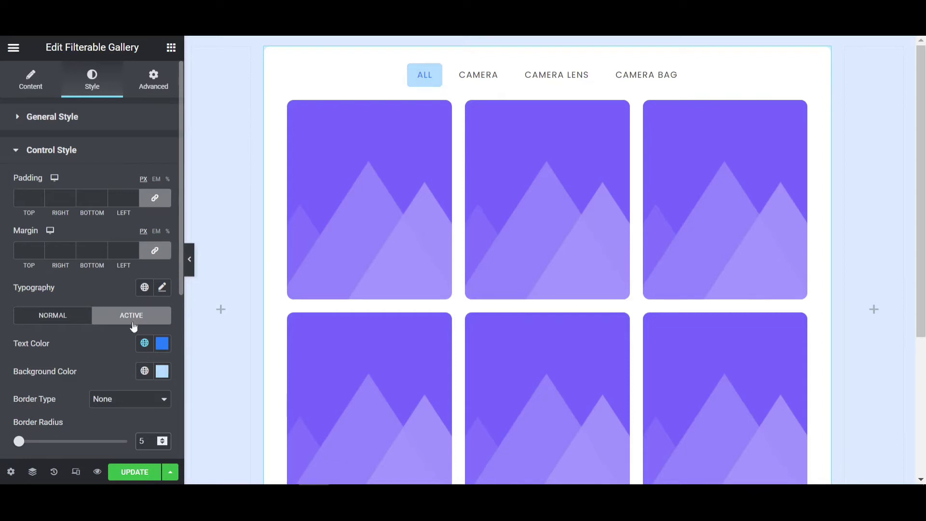
# Step: Set the font family of the gallery's filter controls to Poppins
pyautogui.click(163, 289)
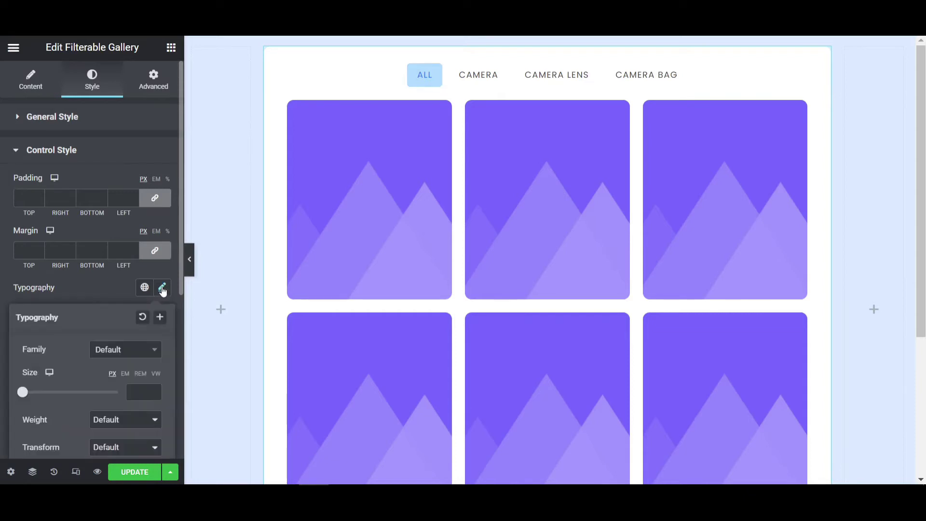
pyautogui.click(120, 355)
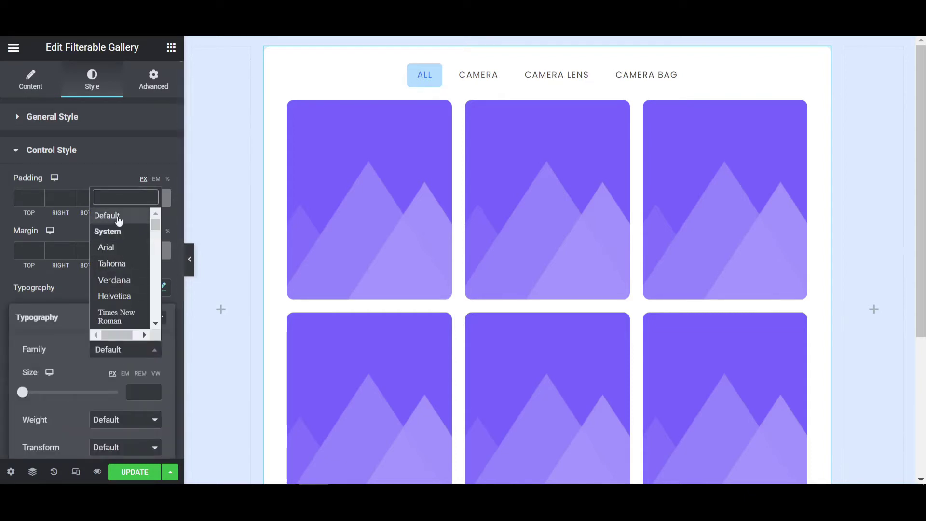
pyautogui.write('pop')
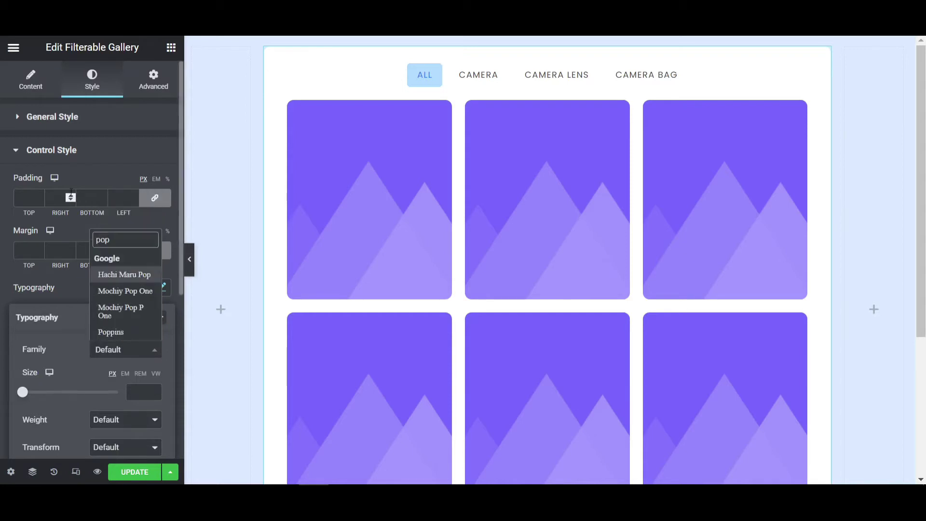
pyautogui.click(115, 331)
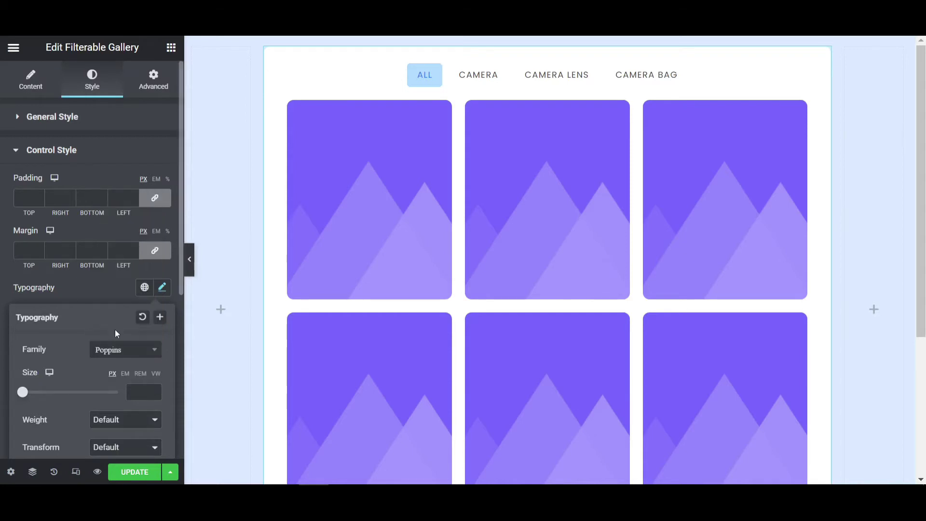
pyautogui.click(163, 288)
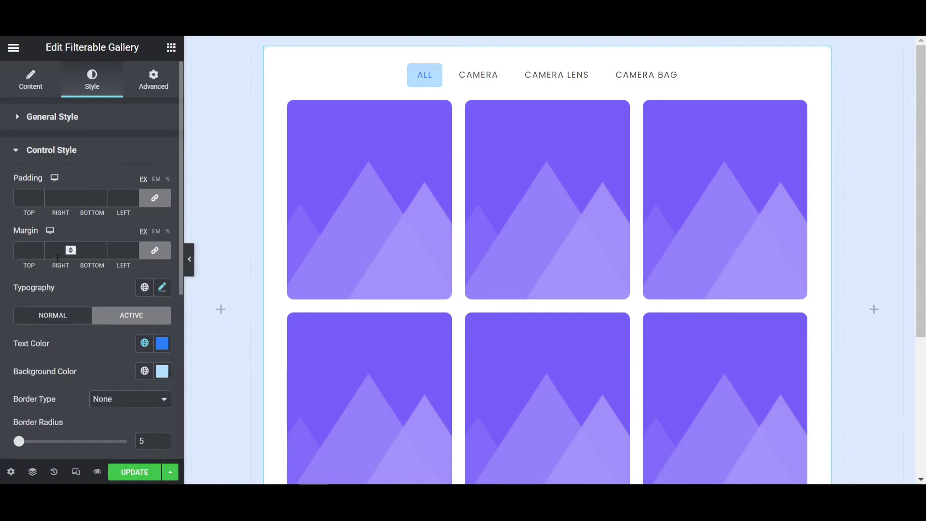
pyautogui.scroll(-5, 82, 344)
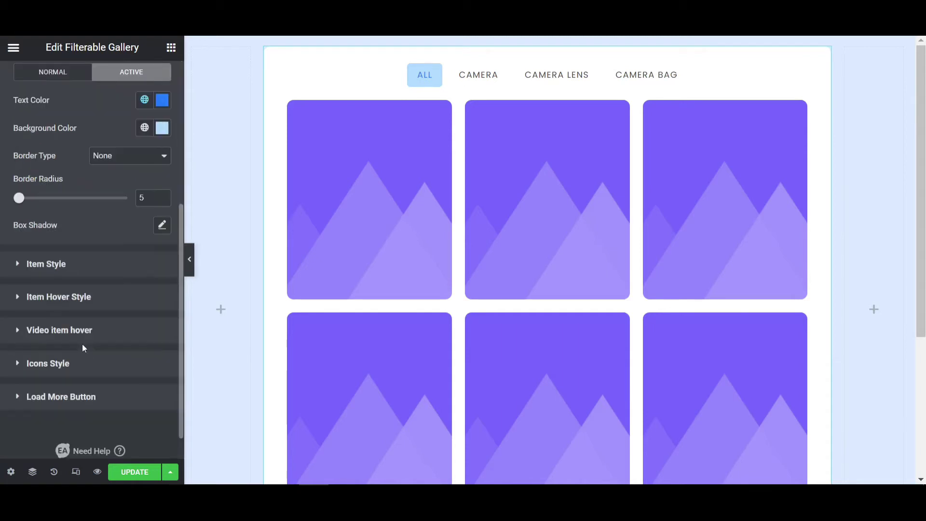
pyautogui.click(80, 264)
pyautogui.scroll(-3, 82, 212)
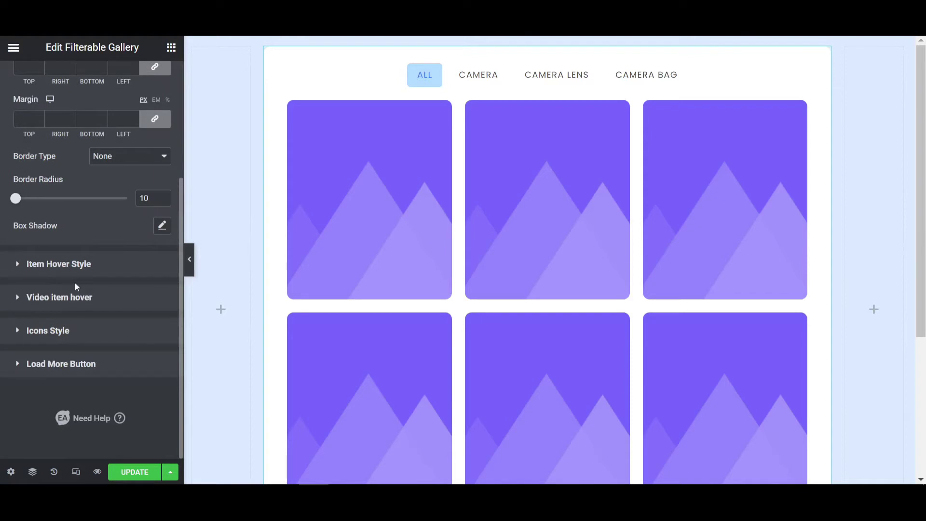
pyautogui.scroll(3, 75, 286)
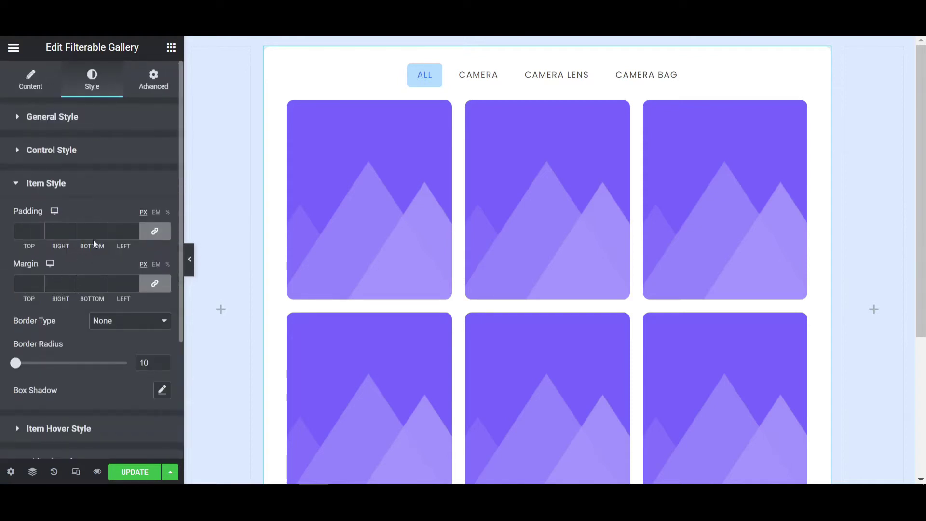
pyautogui.click(88, 196)
pyautogui.click(62, 220)
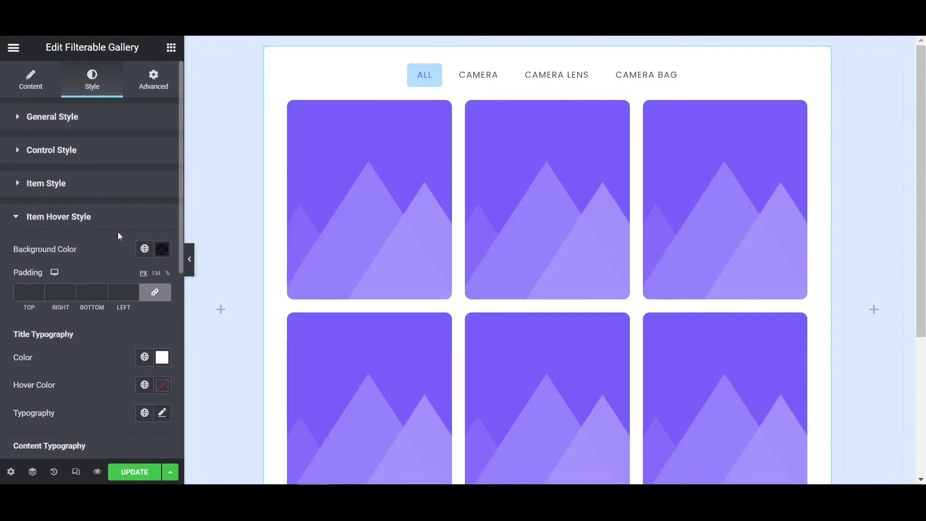
pyautogui.click(118, 217)
pyautogui.click(82, 188)
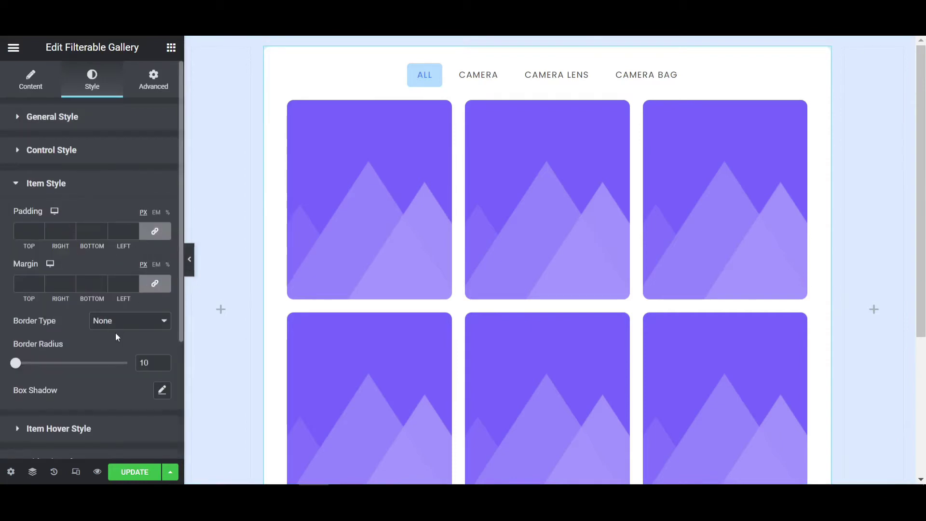
# Step: Set the filter controls' normal text color to blue #0127FF and update the page
pyautogui.click(108, 155)
pyautogui.click(117, 319)
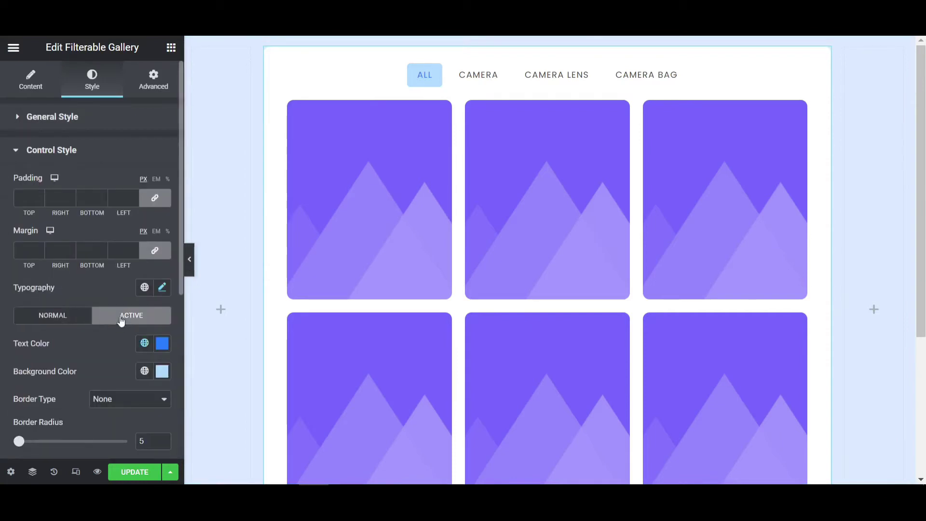
pyautogui.click(70, 319)
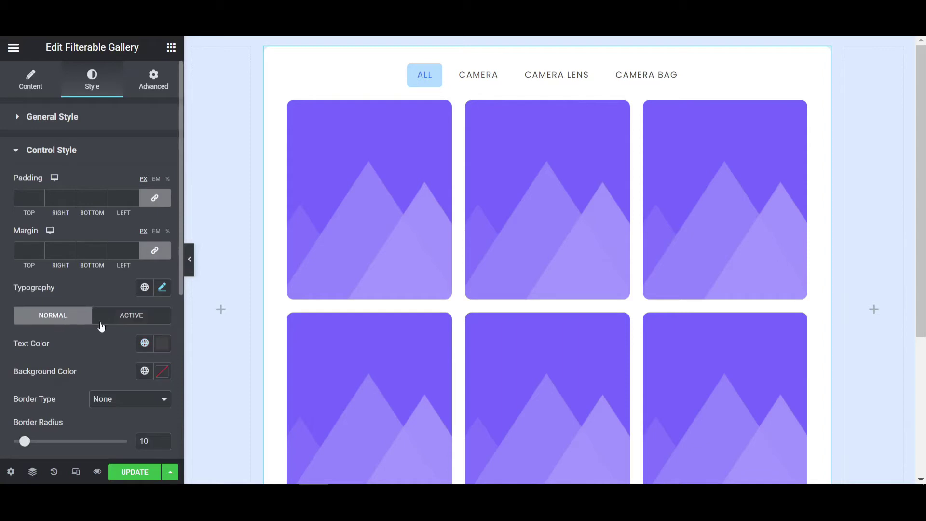
pyautogui.click(161, 345)
pyautogui.click(190, 278)
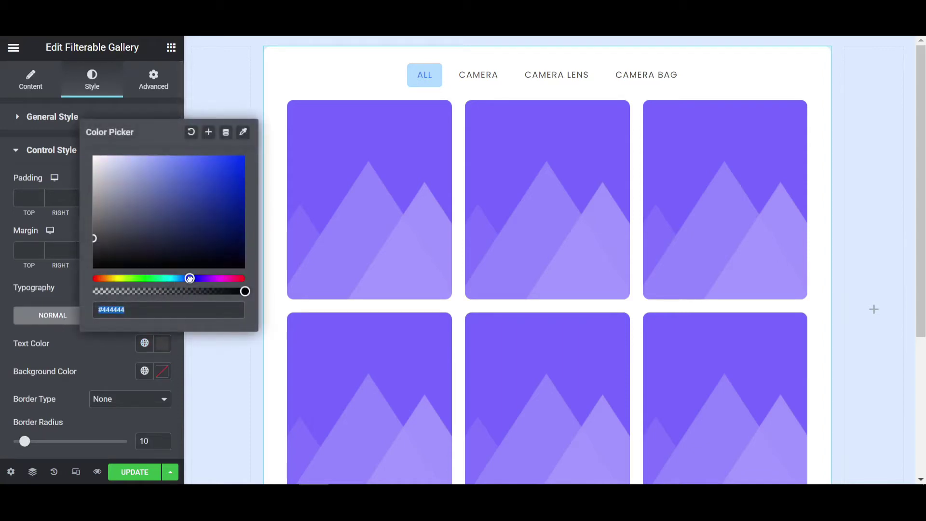
pyautogui.moveTo(211, 172)
pyautogui.mouseDown()
pyautogui.moveTo(263, 141)
pyautogui.moveTo(245, 149)
pyautogui.mouseUp()
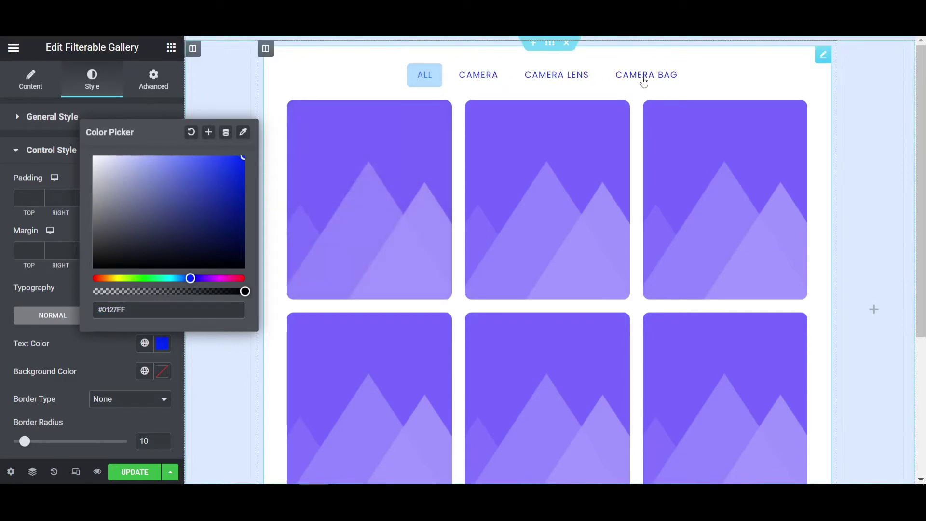
pyautogui.click(160, 346)
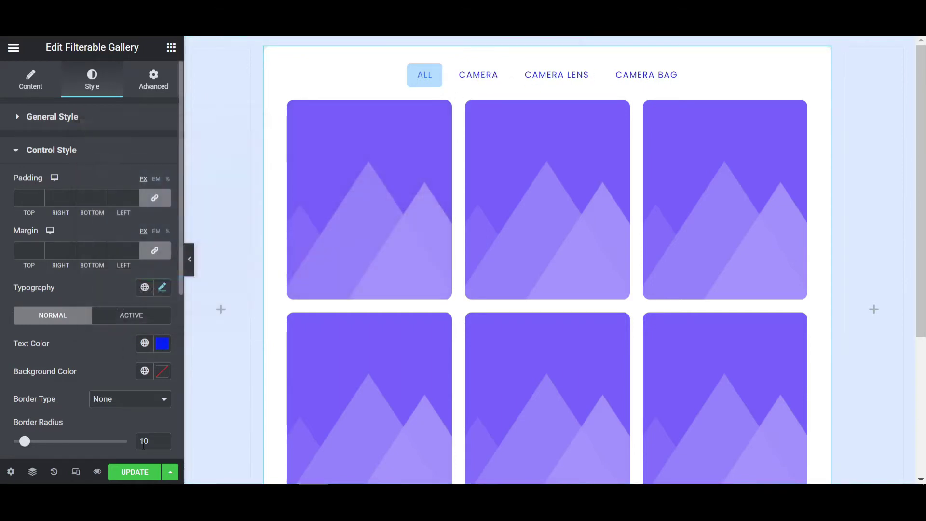
pyautogui.click(146, 471)
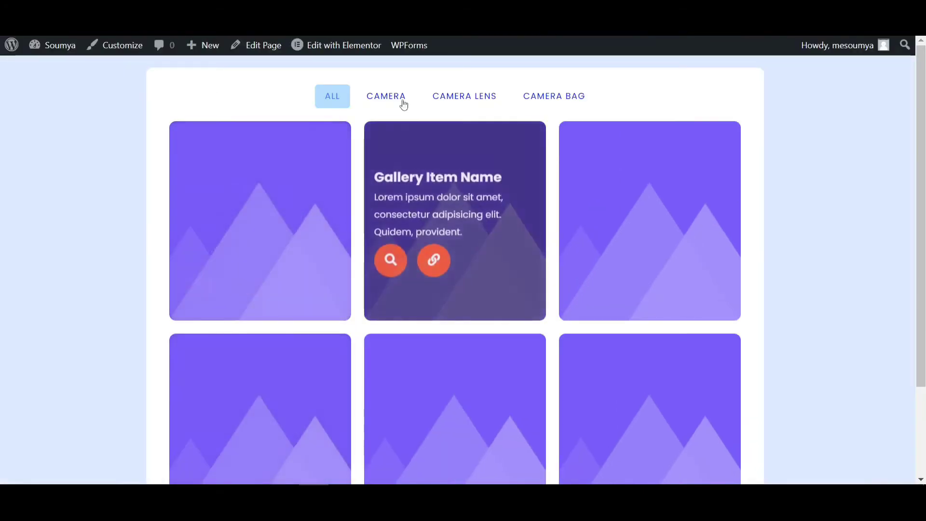
# Step: Test the Camera, Camera Lens, Camera Bag and All filters on the published gallery page
pyautogui.click(386, 97)
pyautogui.click(442, 306)
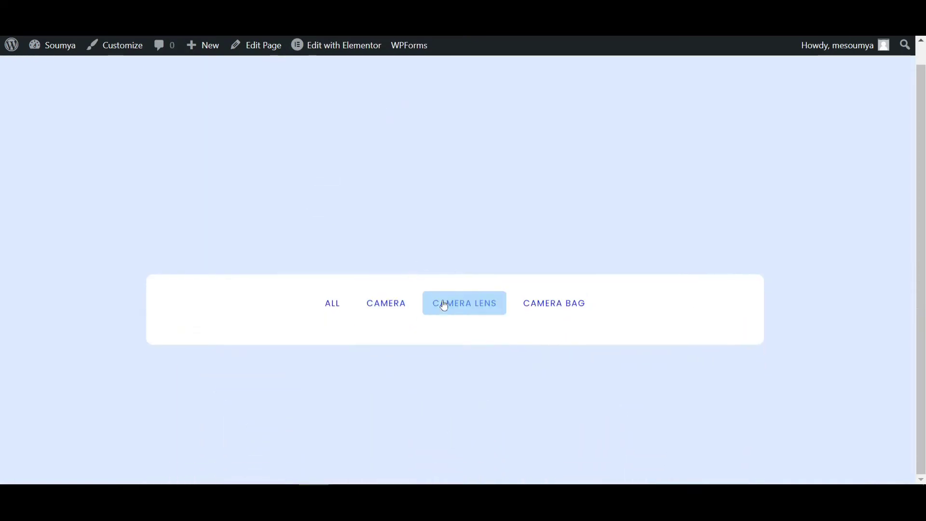
pyautogui.click(595, 306)
pyautogui.click(442, 304)
pyautogui.click(366, 304)
pyautogui.click(334, 304)
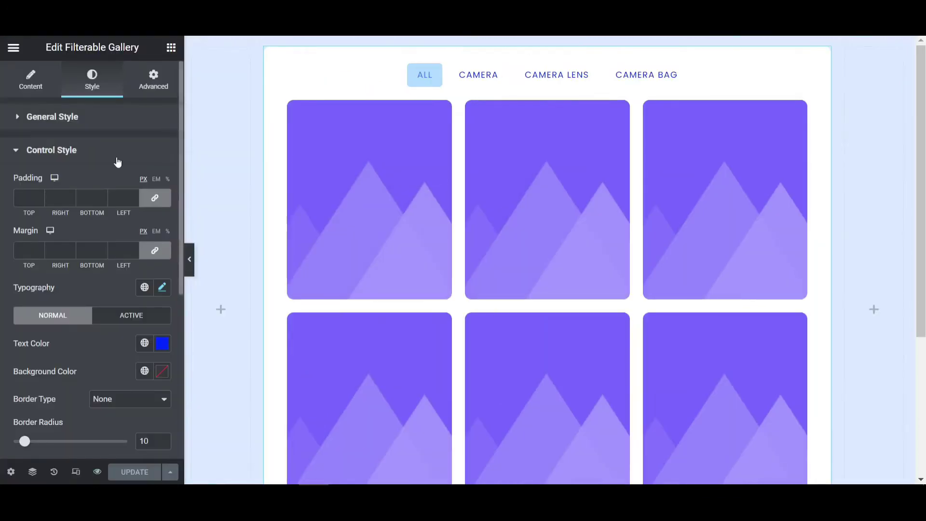
# Step: Try translucent blue #0091FFB3 as the gallery items' hover background and preview it on the first item
pyautogui.click(118, 162)
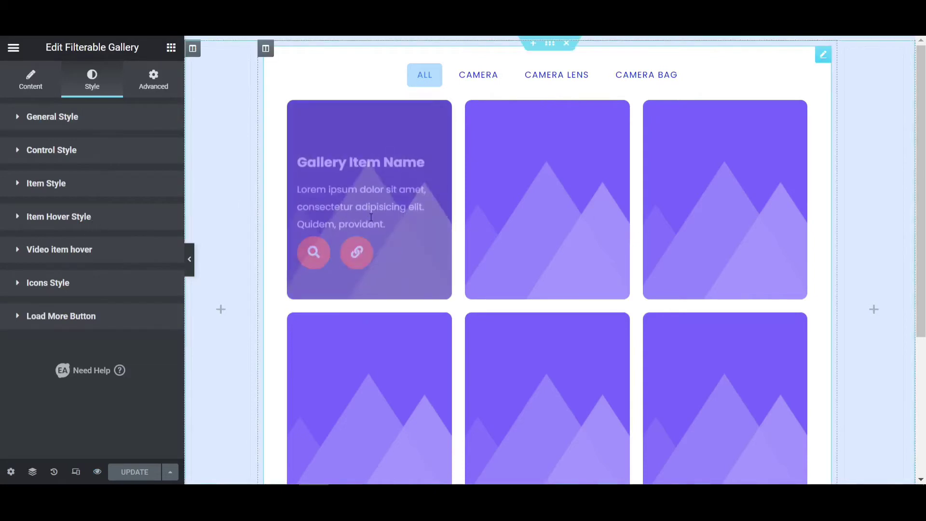
pyautogui.click(120, 217)
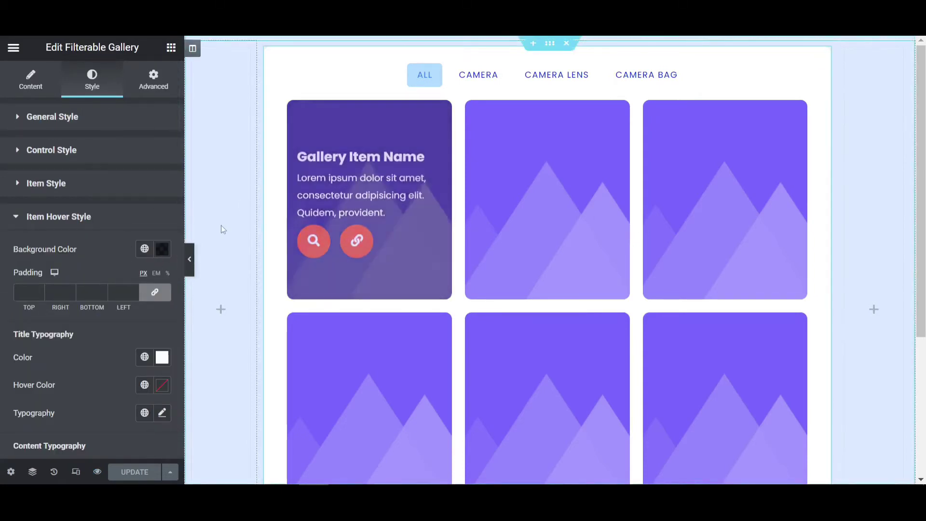
pyautogui.click(169, 249)
pyautogui.click(180, 420)
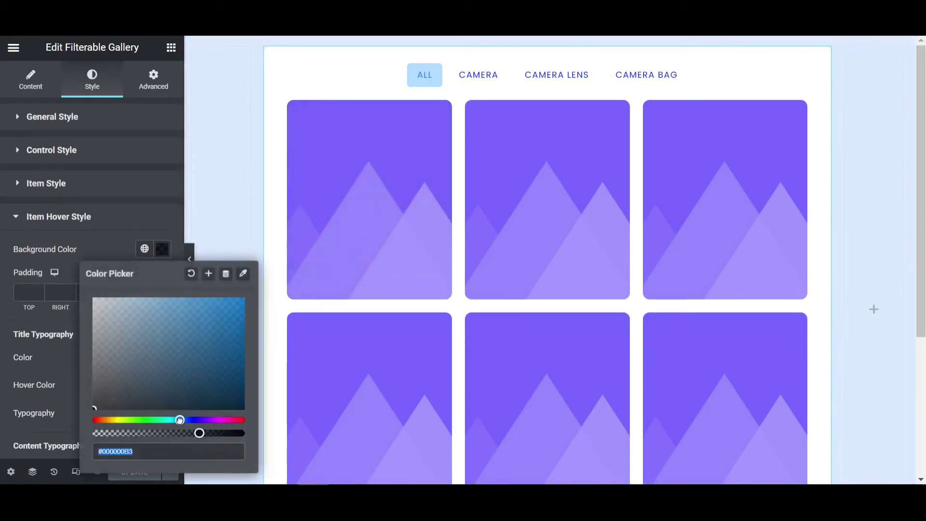
pyautogui.click(176, 299)
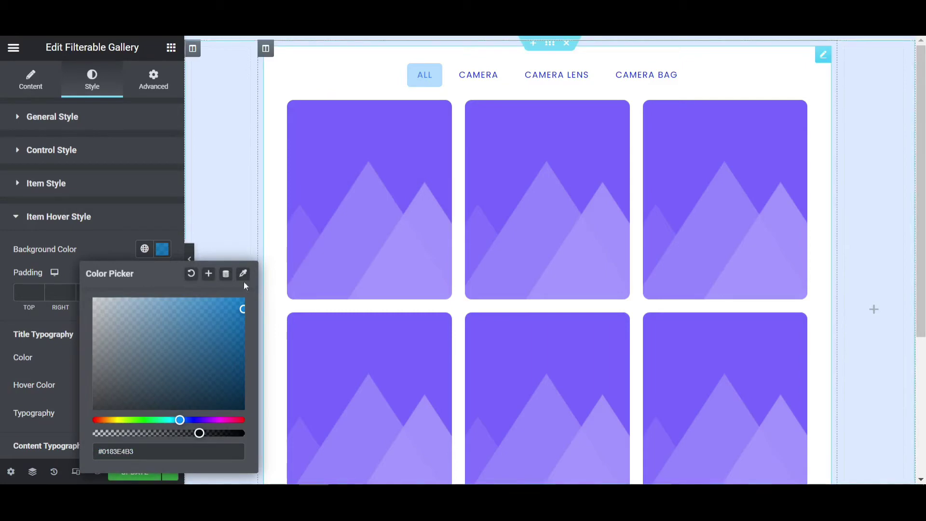
pyautogui.moveTo(232, 299); pyautogui.dragTo(251, 297)
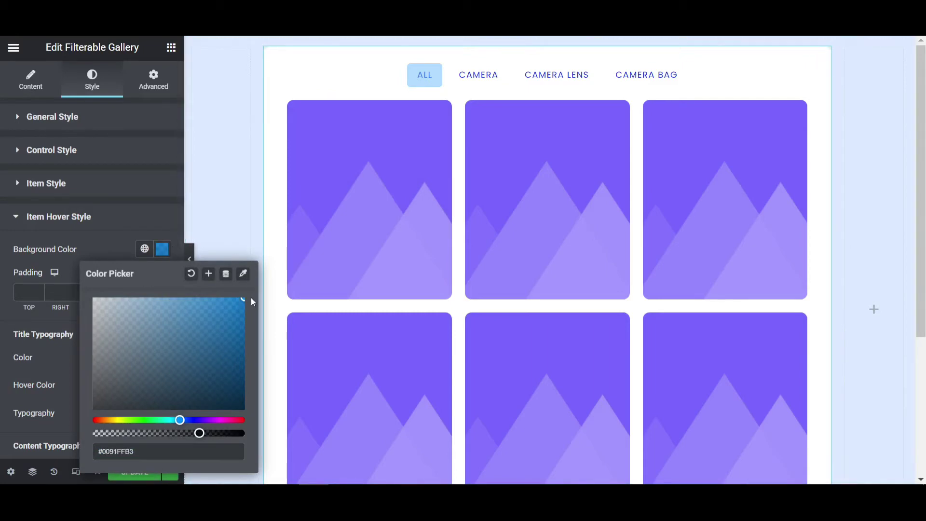
pyautogui.click(172, 255)
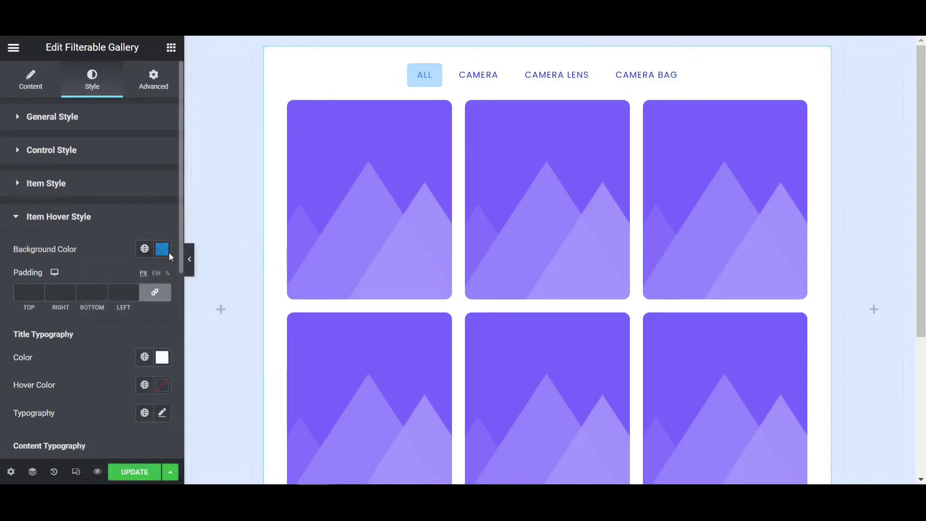
pyautogui.moveTo(358, 228)
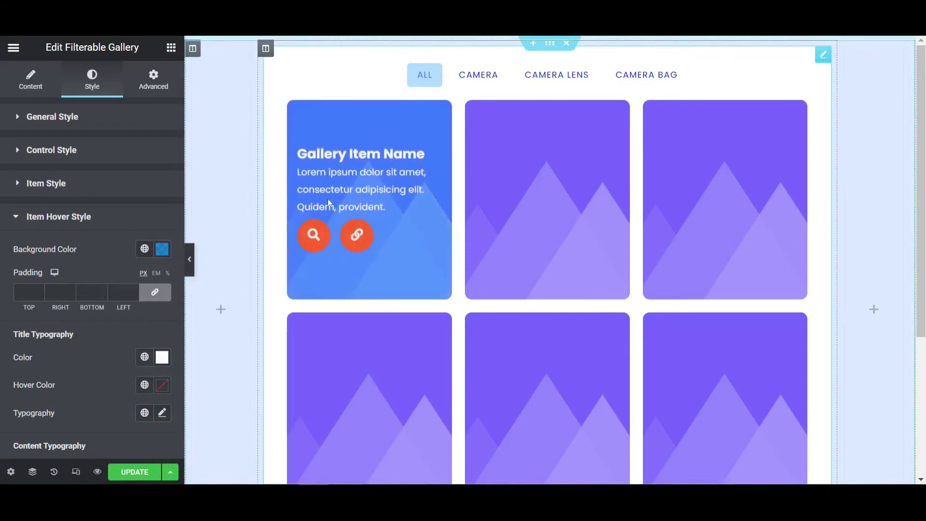
# Step: Reset the gallery items' hover background to semi-transparent black and increase its opacity
pyautogui.click(146, 249)
pyautogui.click(162, 249)
pyautogui.click(190, 274)
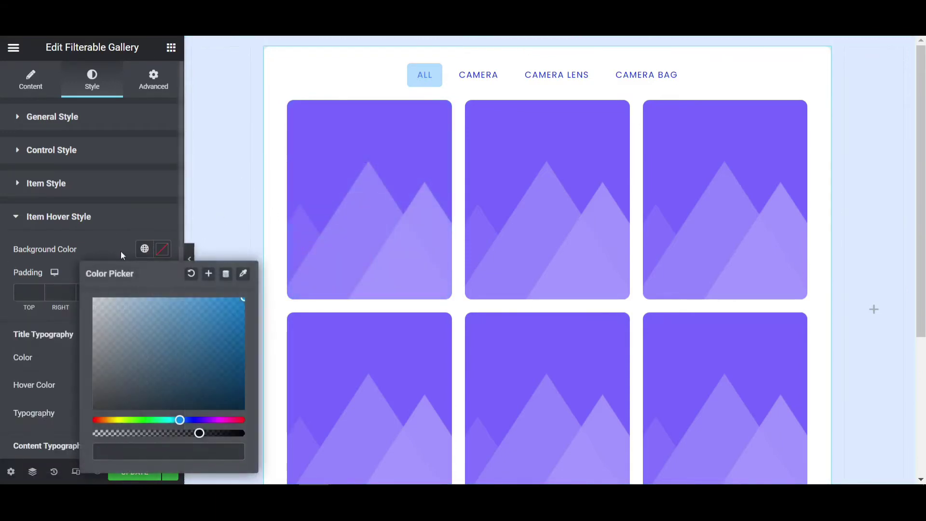
pyautogui.moveTo(126, 395); pyautogui.dragTo(35, 434)
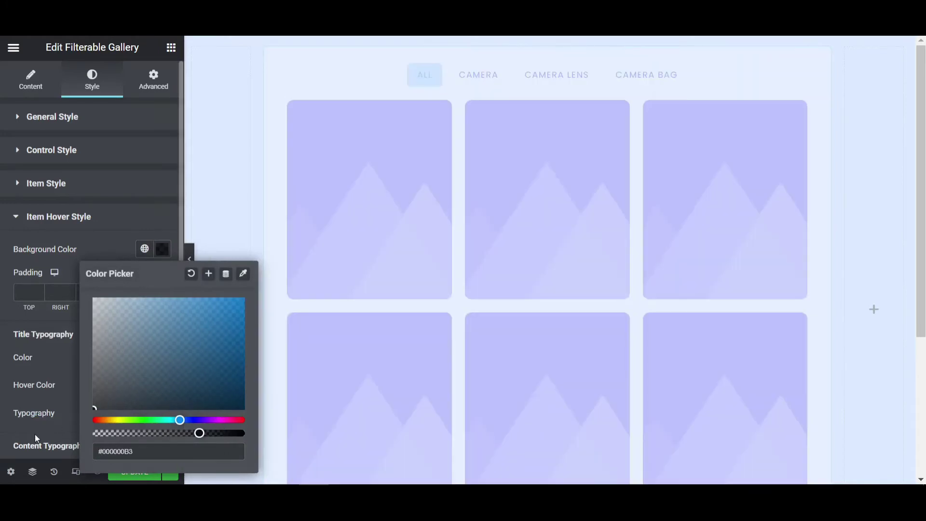
pyautogui.moveTo(227, 432)
pyautogui.mouseDown()
pyautogui.moveTo(201, 433)
pyautogui.moveTo(212, 433)
pyautogui.mouseUp()
pyautogui.click(168, 256)
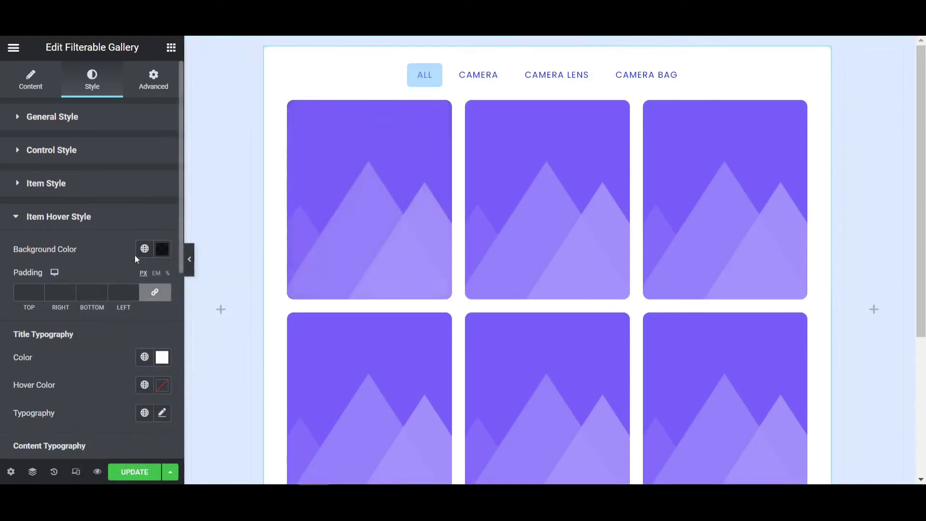
pyautogui.click(130, 222)
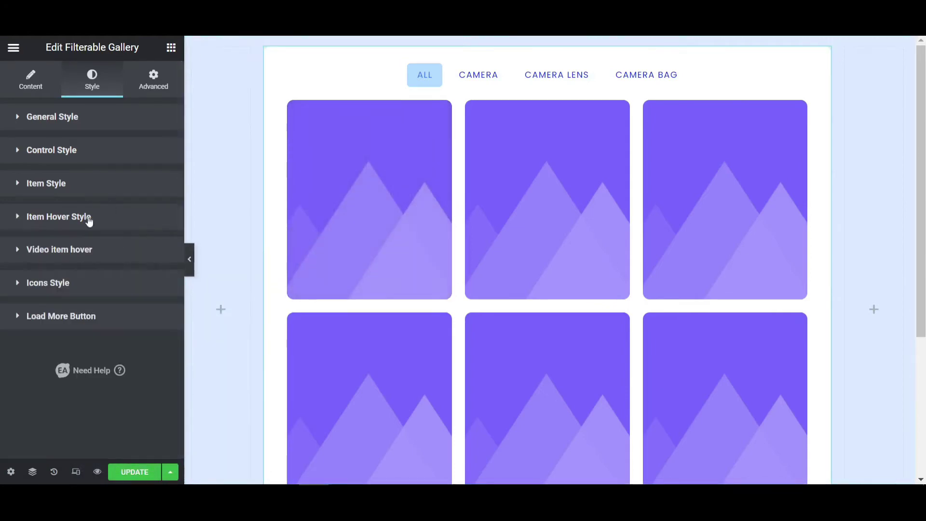
# Step: Delete five of the placeholder gallery items, leaving only one in the filterable gallery
pyautogui.moveTo(351, 259)
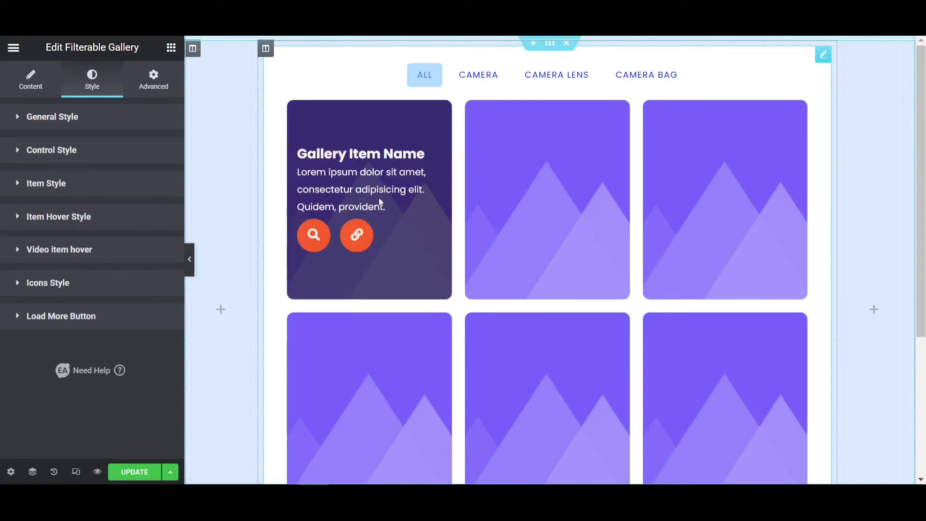
pyautogui.click(36, 92)
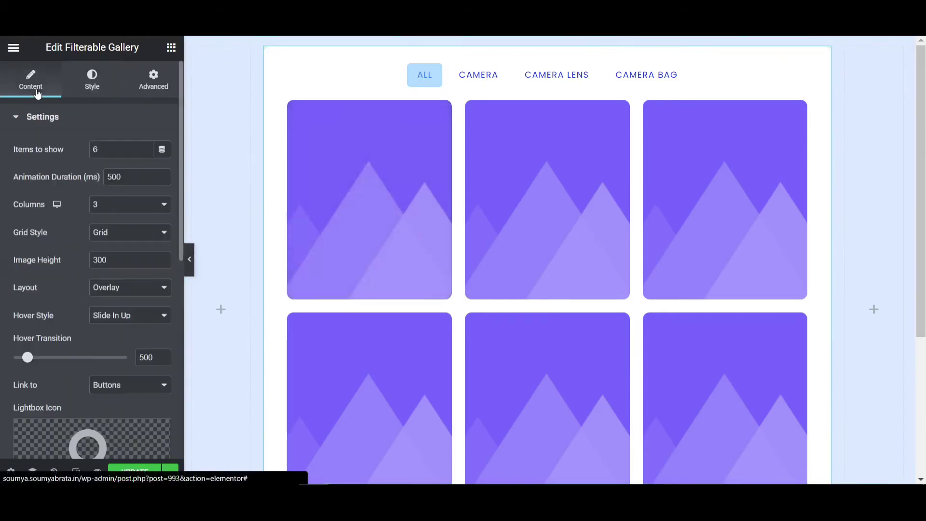
pyautogui.click(103, 114)
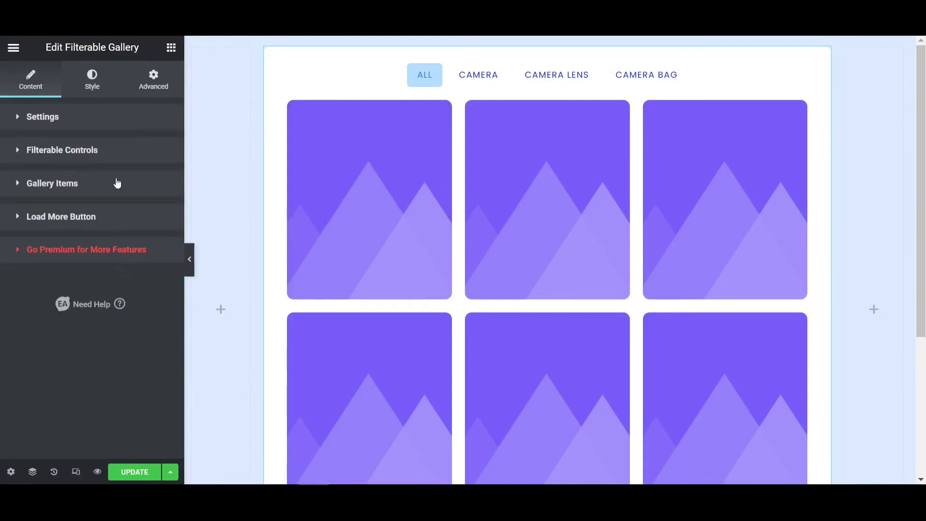
pyautogui.click(95, 155)
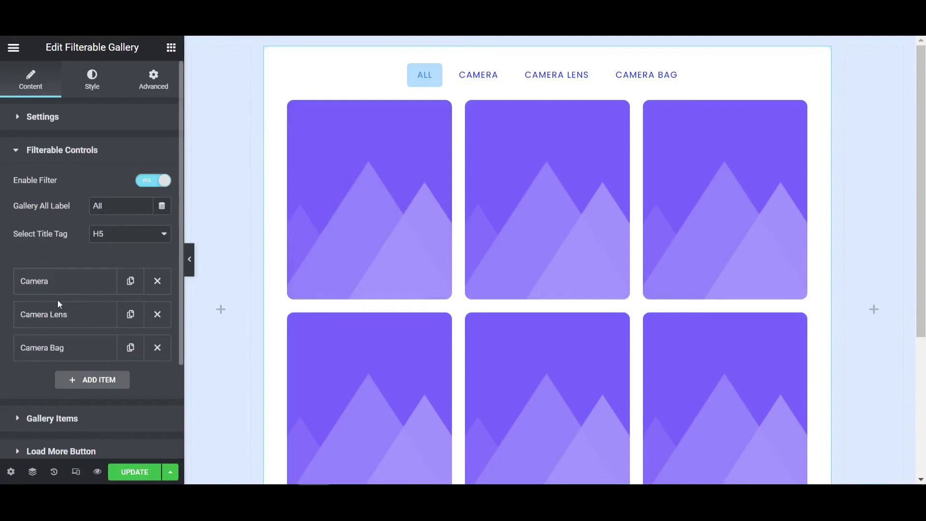
pyautogui.click(93, 153)
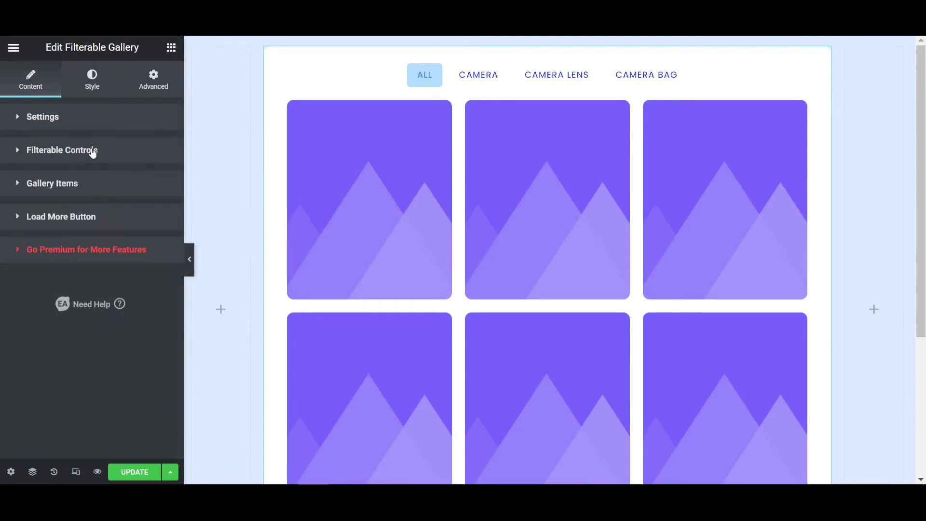
pyautogui.click(68, 182)
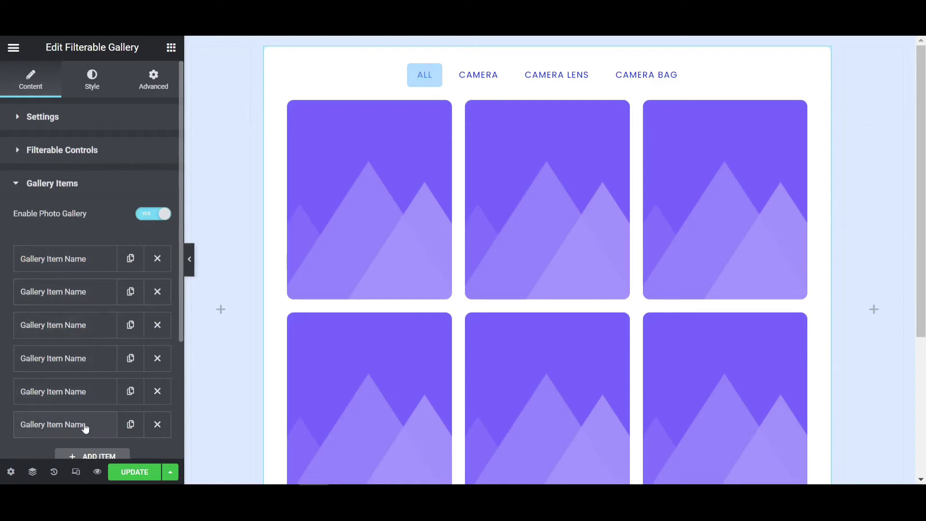
pyautogui.click(164, 297)
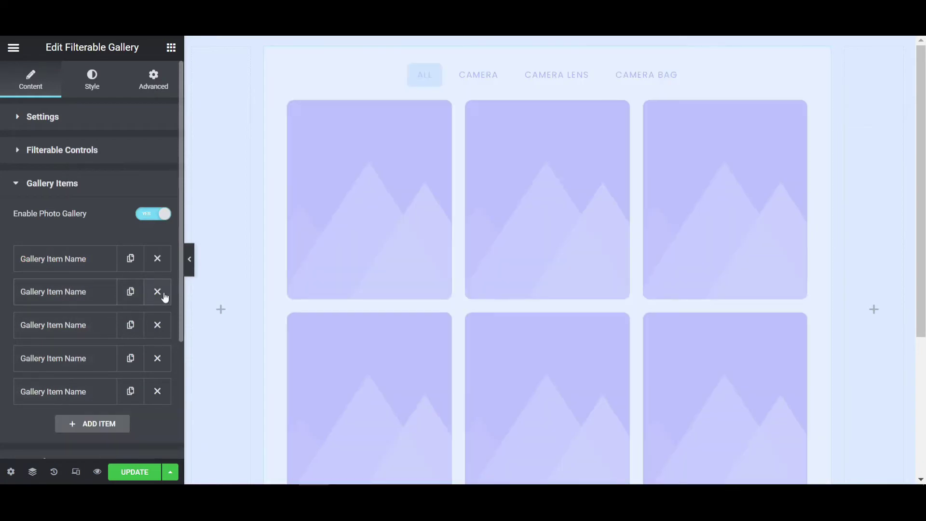
pyautogui.click(164, 296)
pyautogui.click(164, 296)
pyautogui.click(163, 296)
pyautogui.click(163, 296)
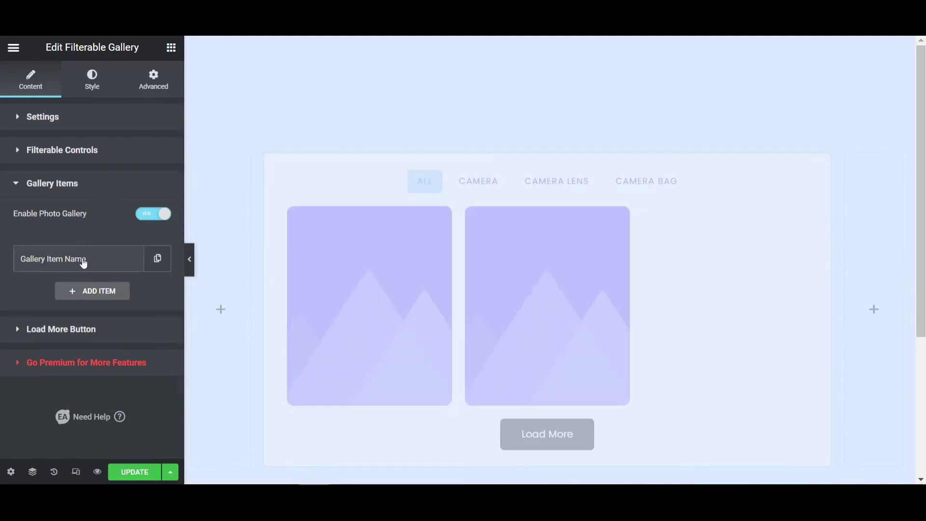
# Step: Rename the remaining placeholder gallery item as Camera One
pyautogui.click(82, 258)
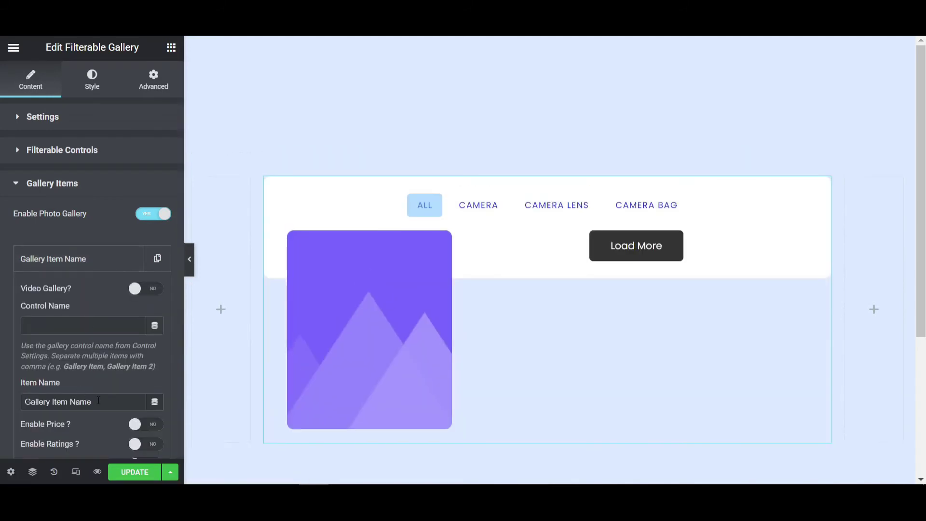
pyautogui.moveTo(99, 400); pyautogui.dragTo(15, 402)
pyautogui.write('C')
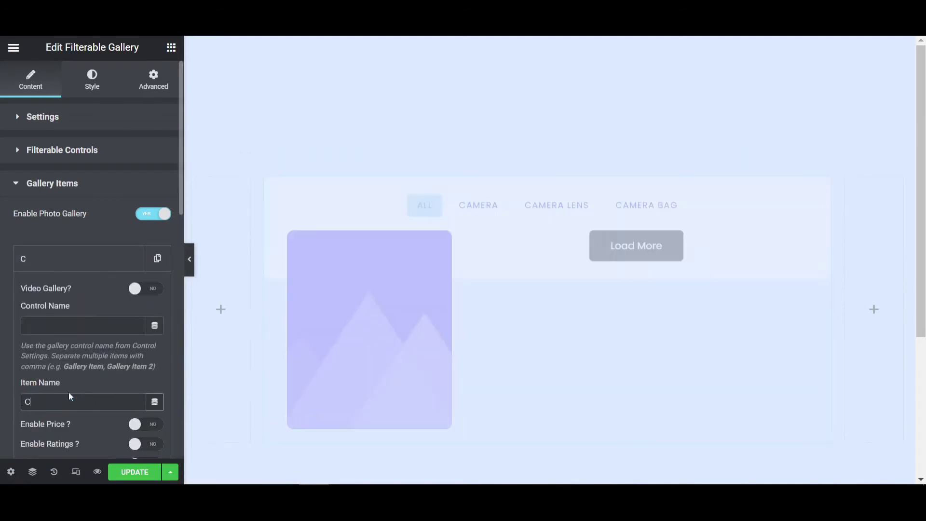
pyautogui.write('amera')
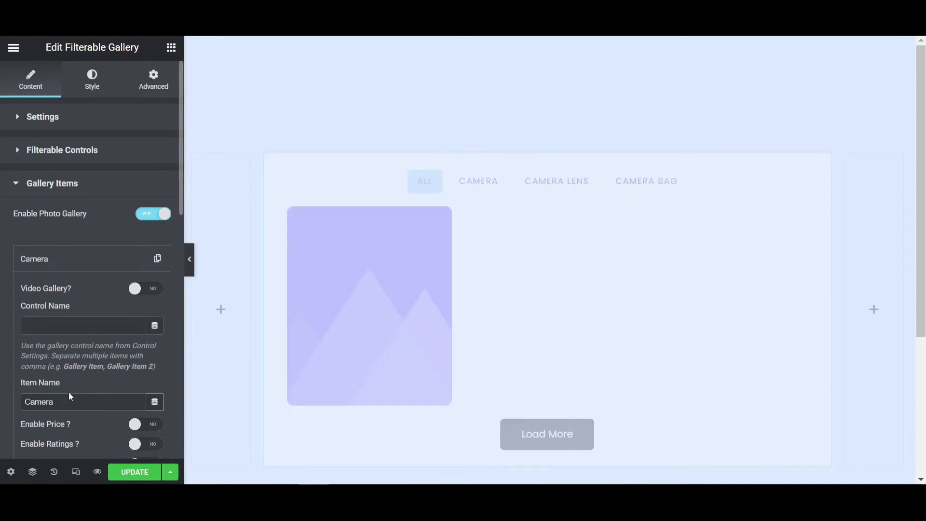
pyautogui.write(' One')
pyautogui.tripleClick(45, 402)
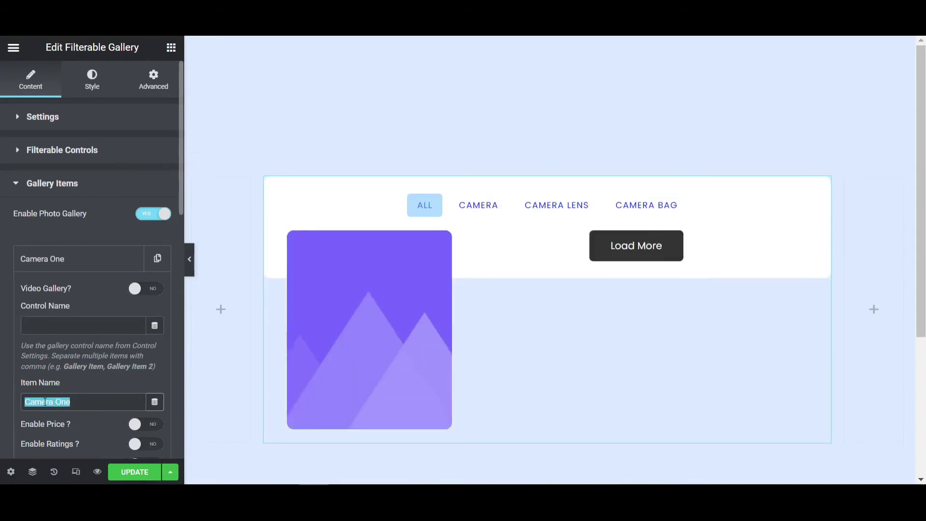
pyautogui.click(44, 402)
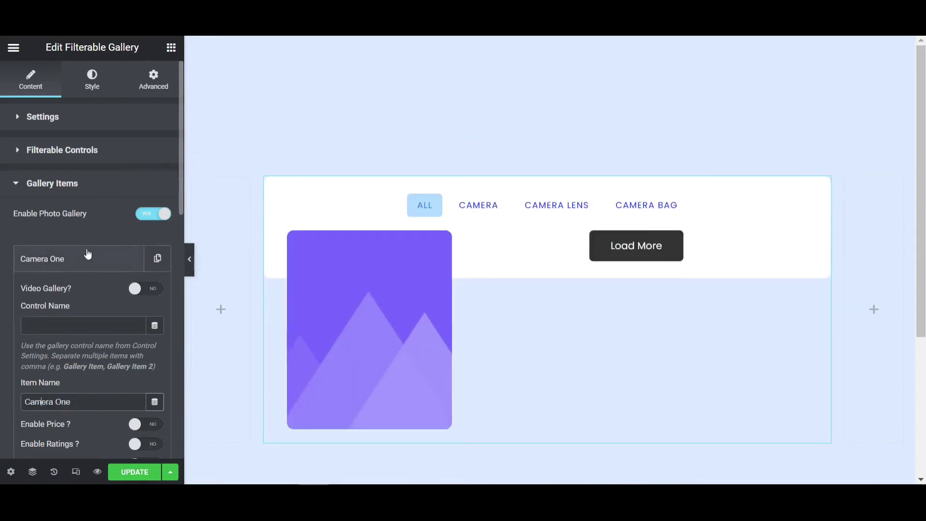
# Step: Set Camera One's image to the media library photo of a camera with lens against a dark background
pyautogui.scroll(-5, 87, 281)
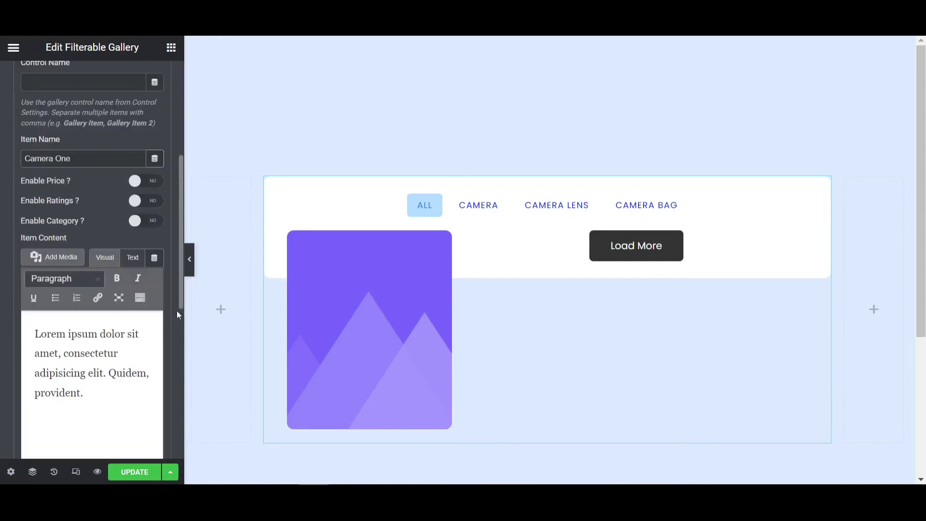
pyautogui.click(180, 323)
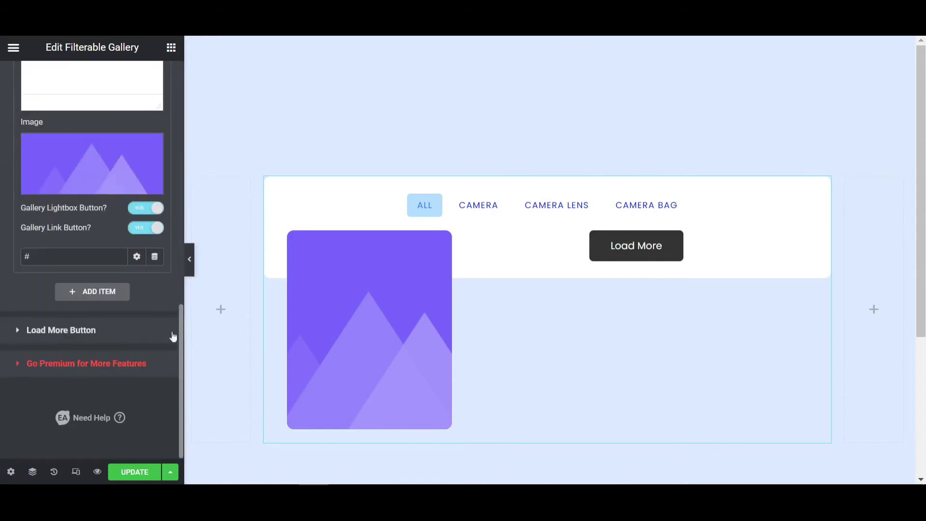
pyautogui.click(107, 187)
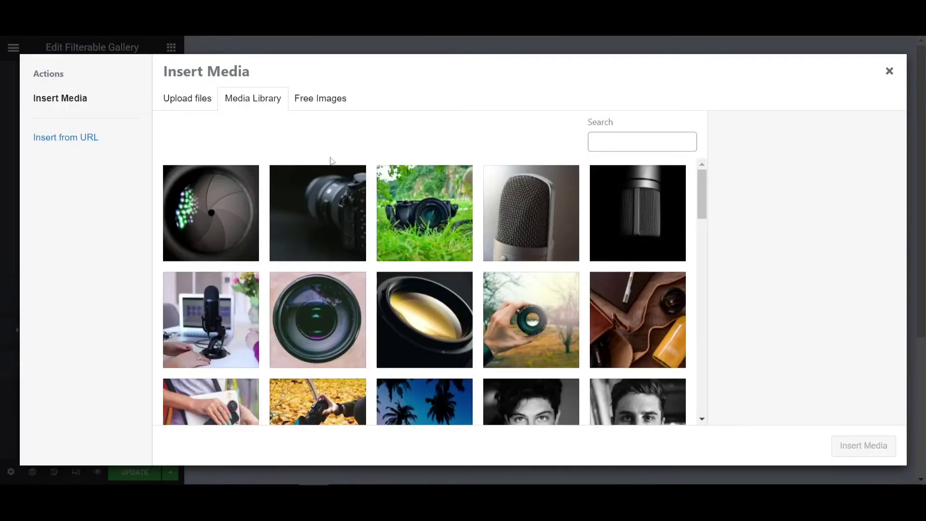
pyautogui.click(339, 244)
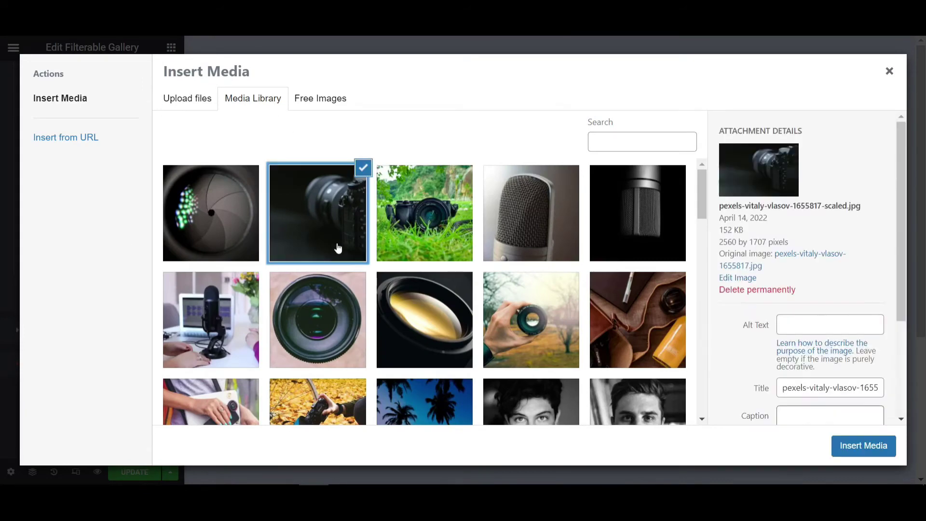
pyautogui.click(861, 447)
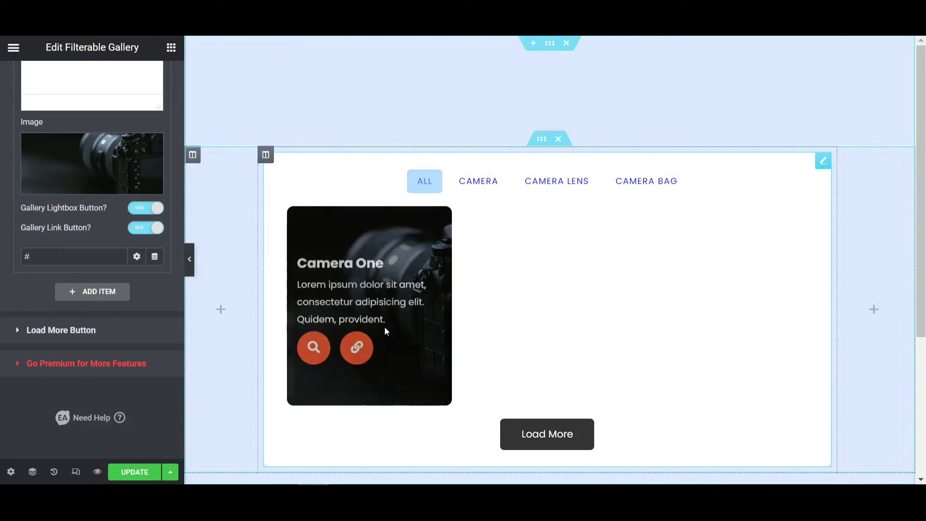
pyautogui.scroll(5, 72, 300)
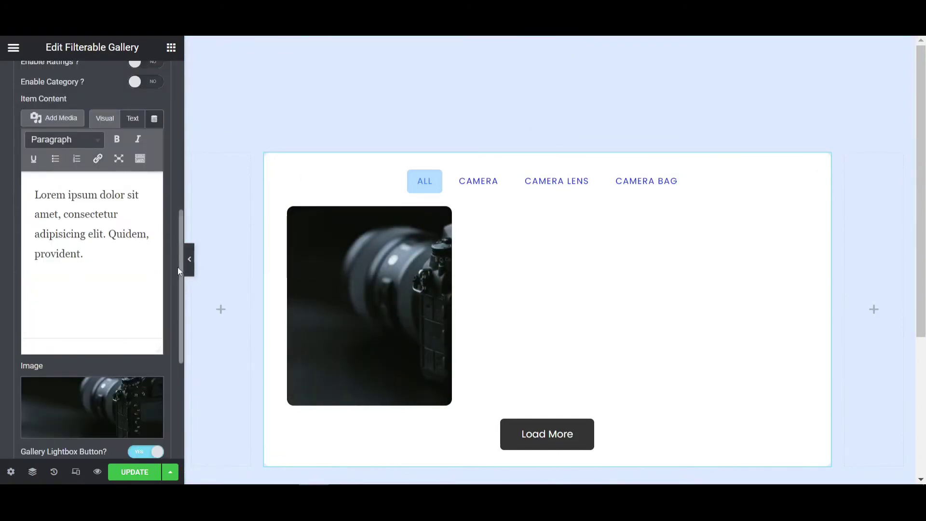
pyautogui.scroll(8, 177, 267)
pyautogui.click(89, 259)
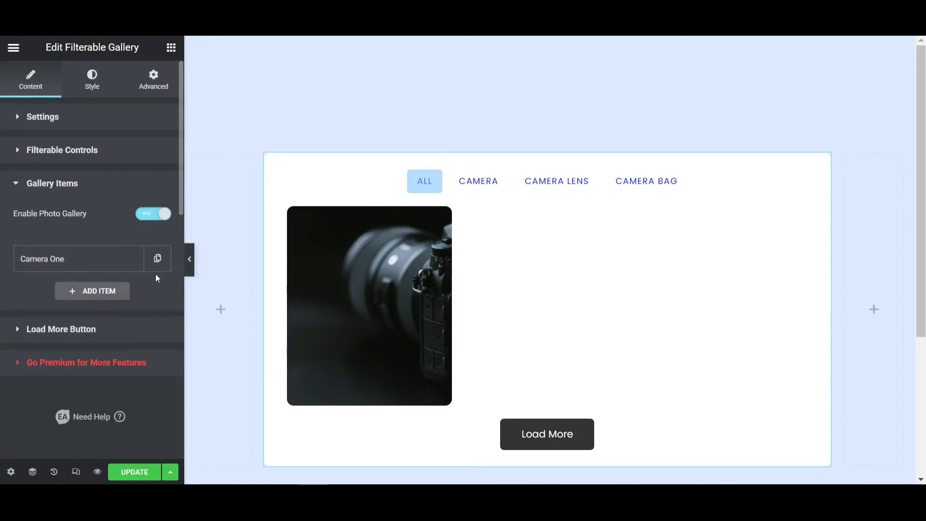
# Step: Duplicate the Camera One gallery item and rename the copy as Camera Two
pyautogui.click(157, 259)
pyautogui.click(76, 292)
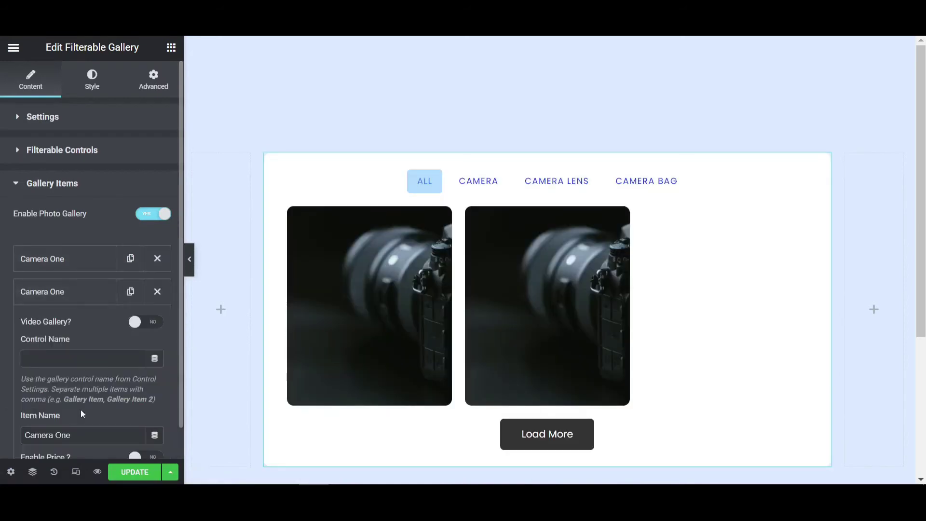
pyautogui.click(81, 442)
pyautogui.write('Two')
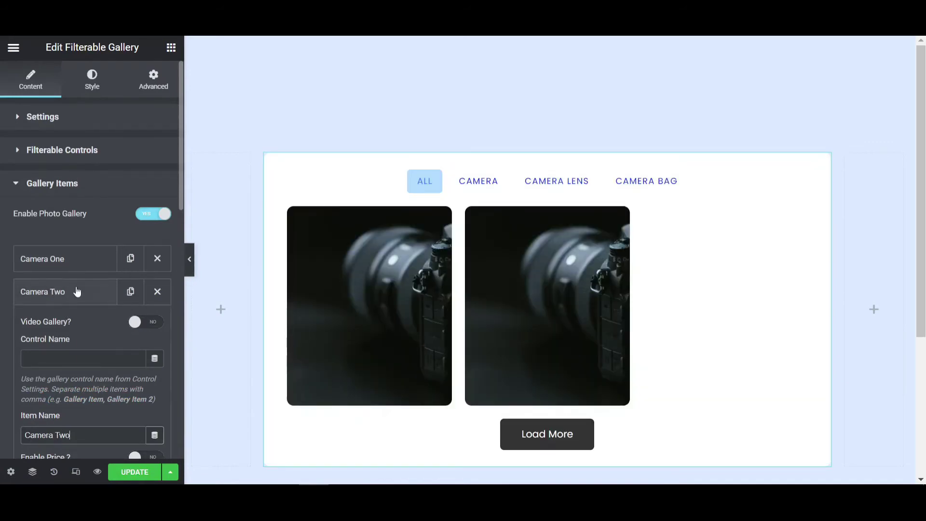
# Step: Replace Camera Two's image with the media library photo of a front-facing lens on a pink background
pyautogui.scroll(-10, 77, 292)
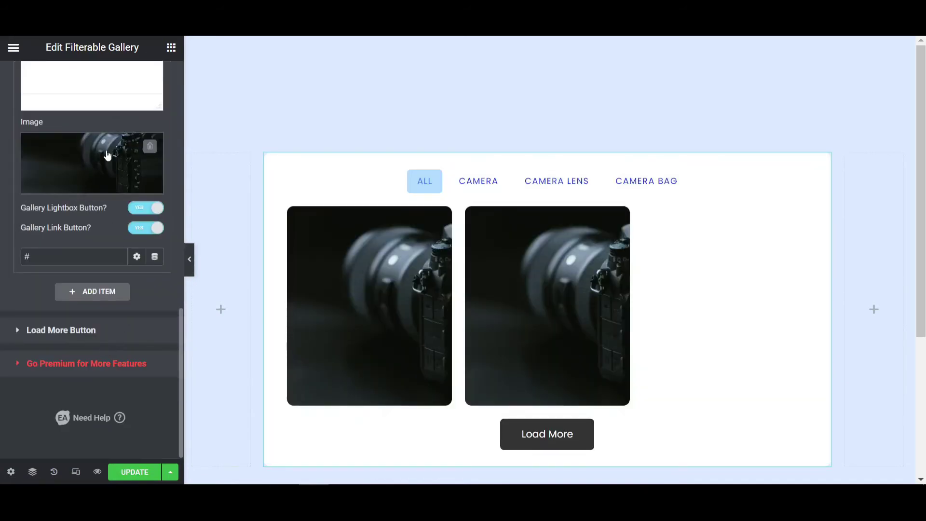
pyautogui.click(107, 156)
pyautogui.click(304, 333)
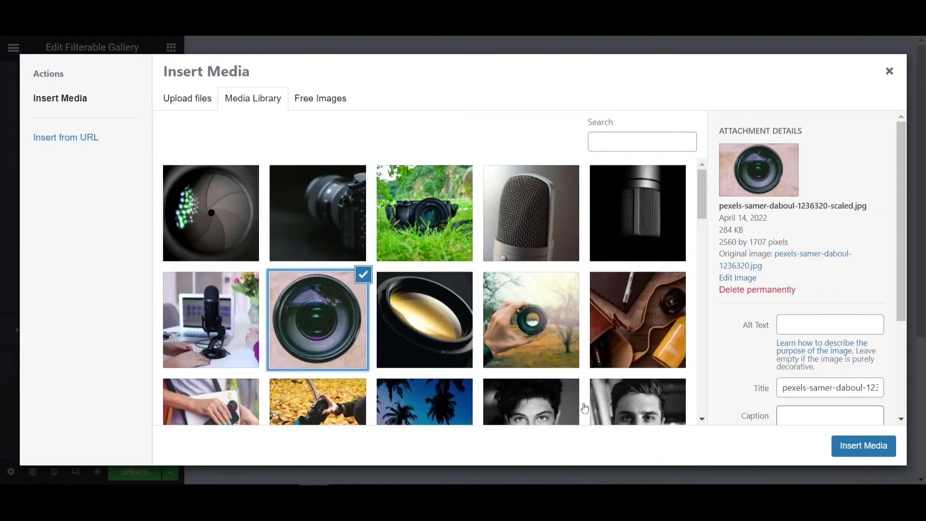
pyautogui.click(887, 448)
pyautogui.scroll(5, 82, 301)
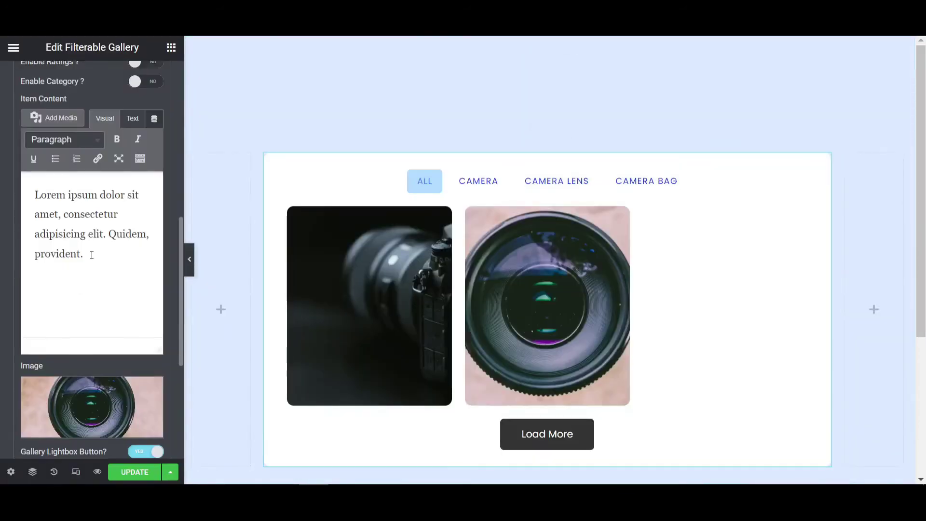
pyautogui.scroll(10, 174, 302)
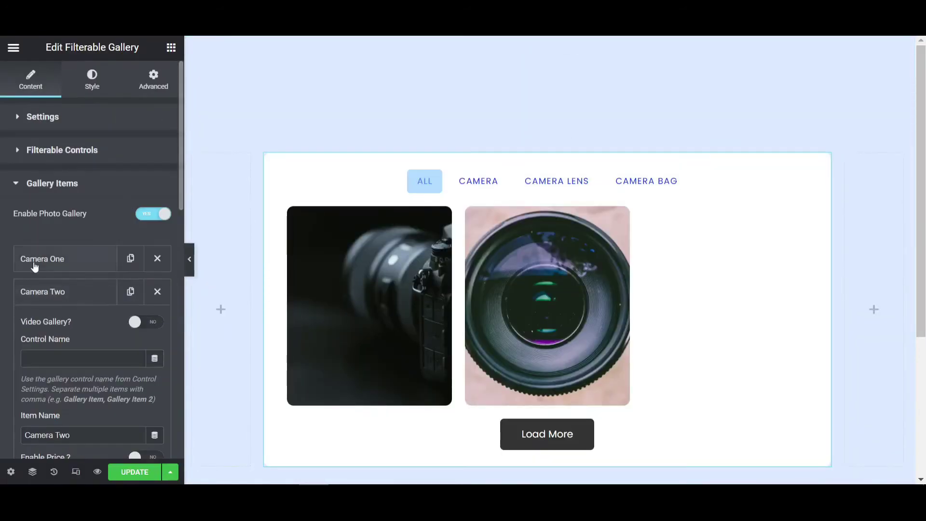
pyautogui.click(61, 291)
# Step: Duplicate the Camera Two gallery item and rename the copy as Camera Three
pyautogui.click(130, 291)
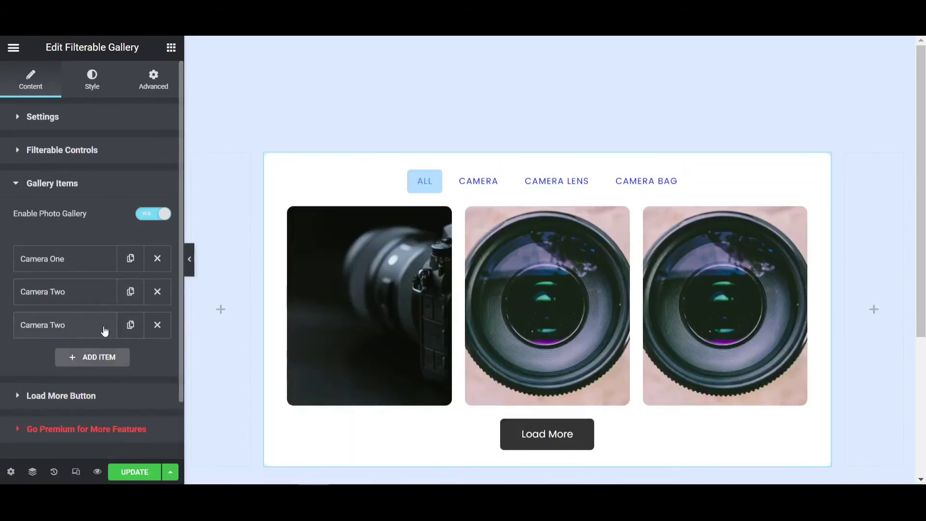
pyautogui.click(103, 324)
pyautogui.scroll(-5, 83, 390)
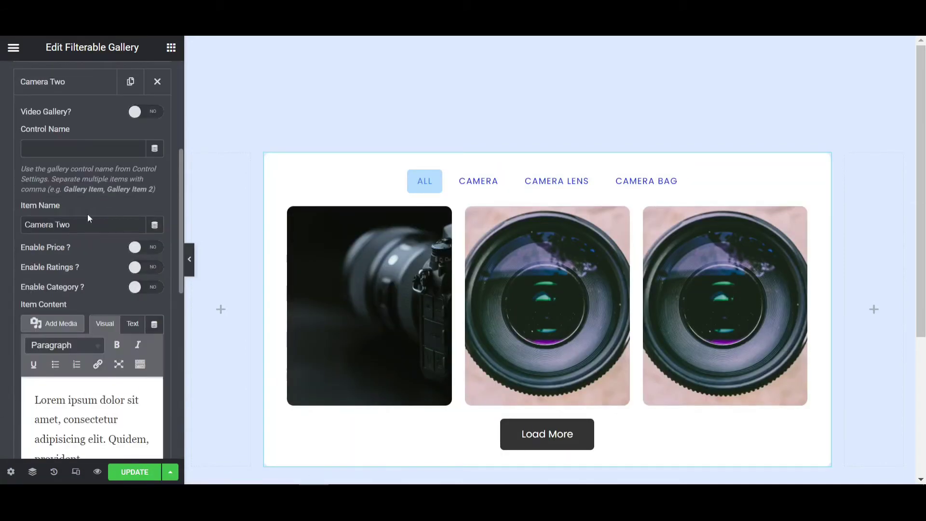
pyautogui.click(68, 225)
pyautogui.write('Three')
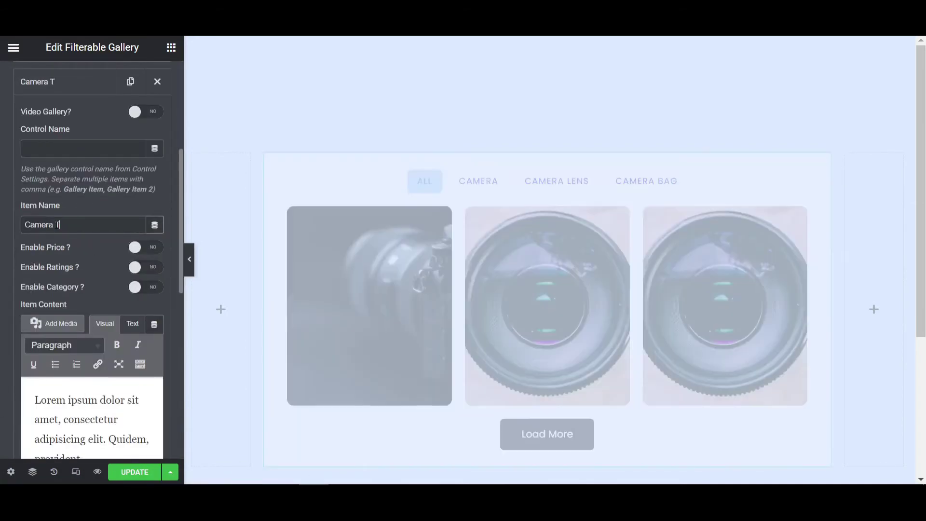
# Step: Replace Camera Three's image with pexels-fox-225157.jpg, the camera on green grass, and preview the gallery items' hover overlays
pyautogui.scroll(-7, 87, 322)
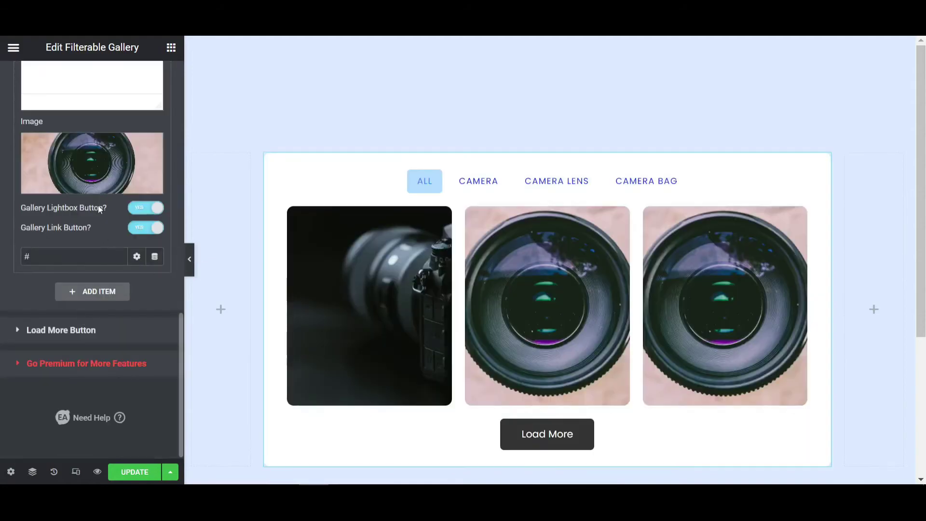
pyautogui.click(84, 168)
pyautogui.click(391, 224)
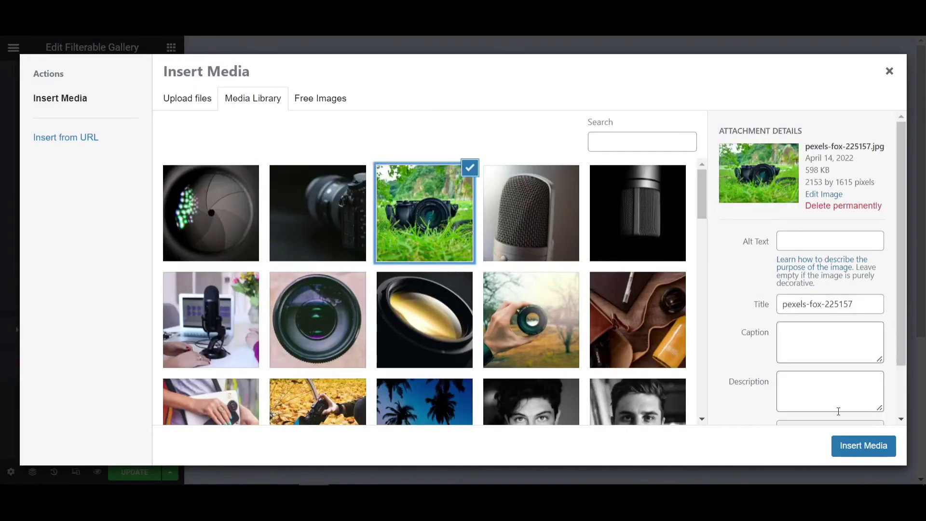
pyautogui.click(854, 444)
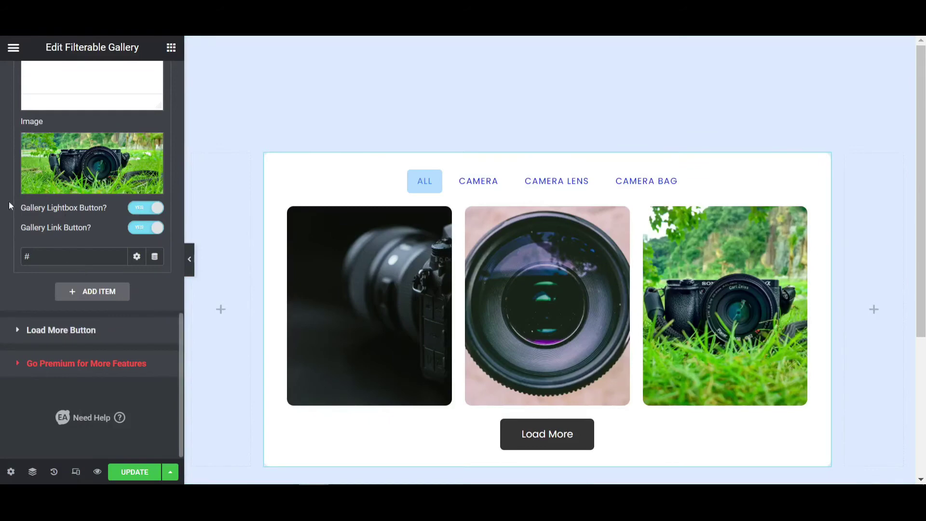
pyautogui.scroll(5, 104, 240)
pyautogui.scroll(8, 175, 328)
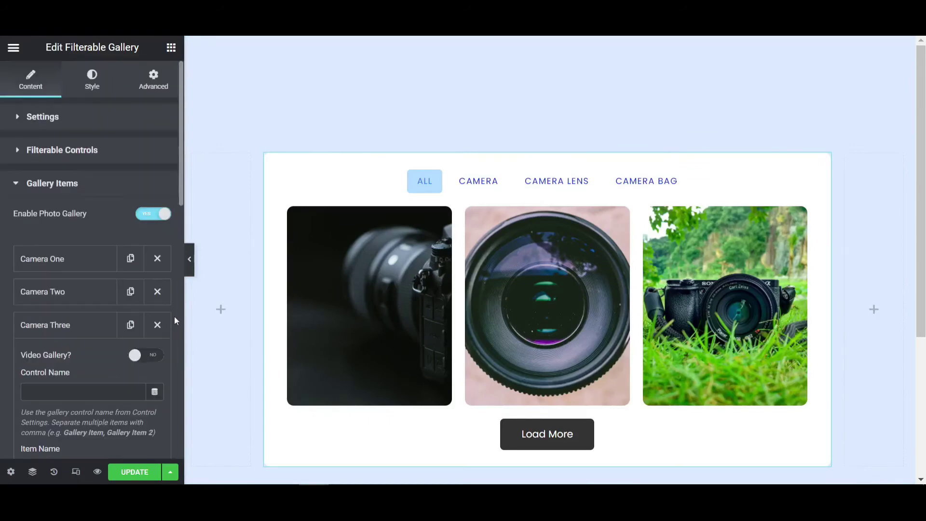
pyautogui.click(92, 322)
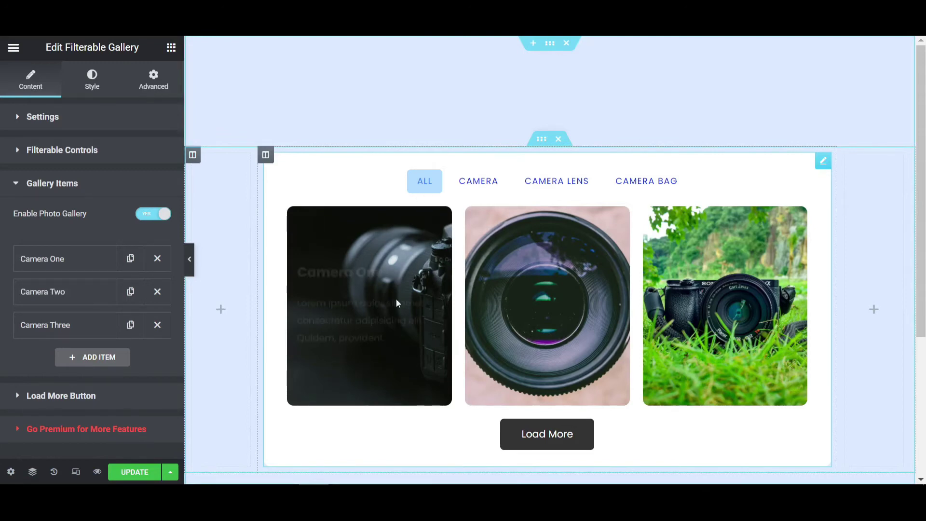
pyautogui.moveTo(553, 292)
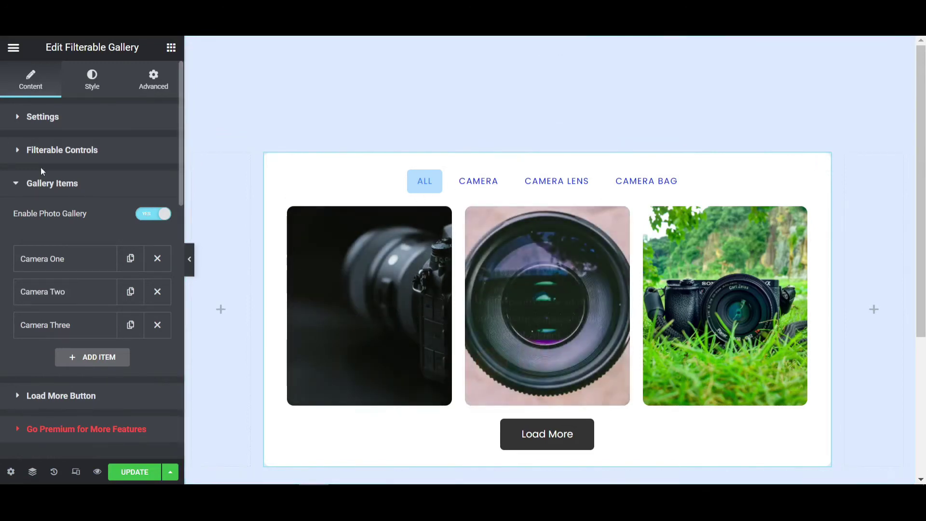
# Step: Copy the name of the Camera filter from the gallery's filterable controls
pyautogui.click(90, 151)
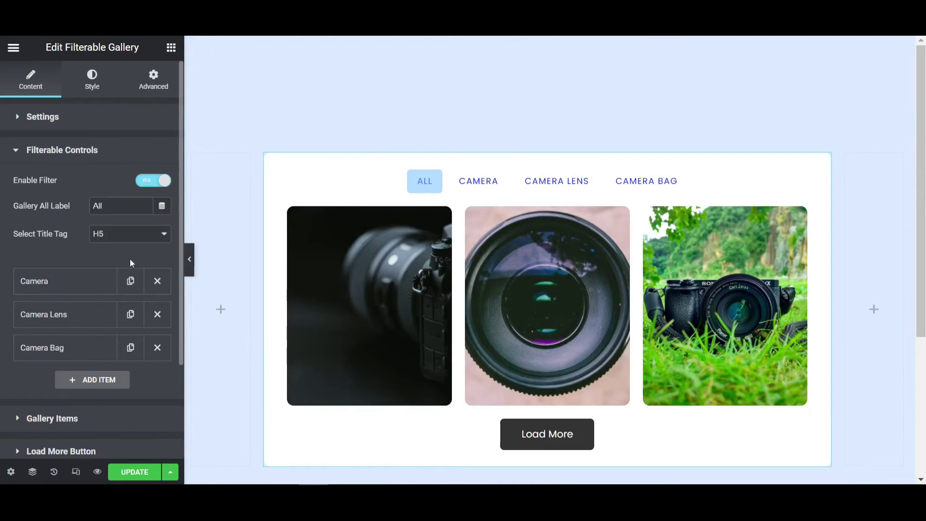
pyautogui.click(81, 291)
pyautogui.doubleClick(27, 328)
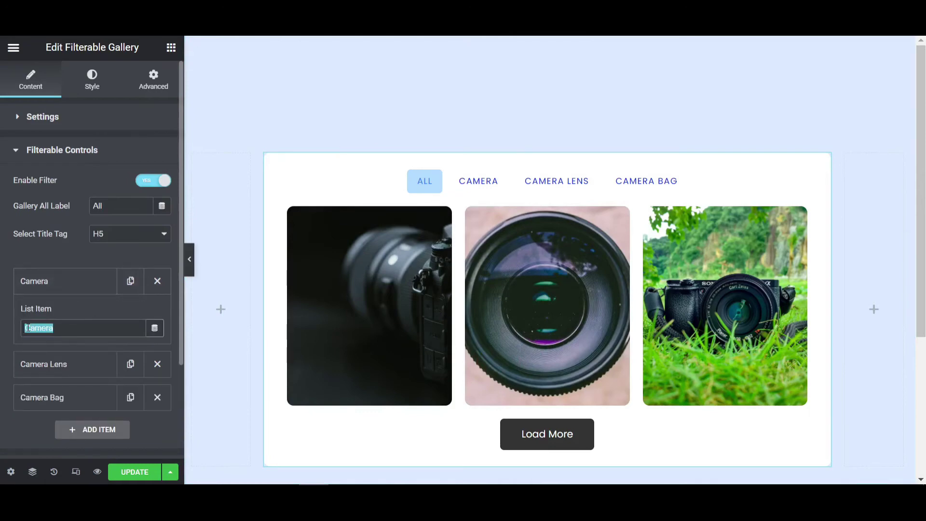
pyautogui.click(1, 322)
pyautogui.click(53, 289)
pyautogui.click(73, 150)
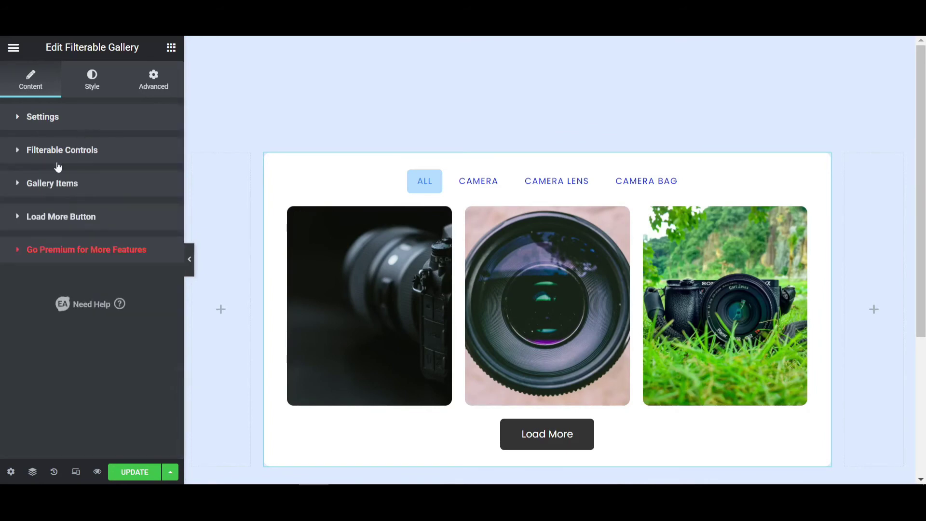
# Step: Set Camera One's control name to Camera, preview the Camera filter and return to showing all items
pyautogui.click(77, 188)
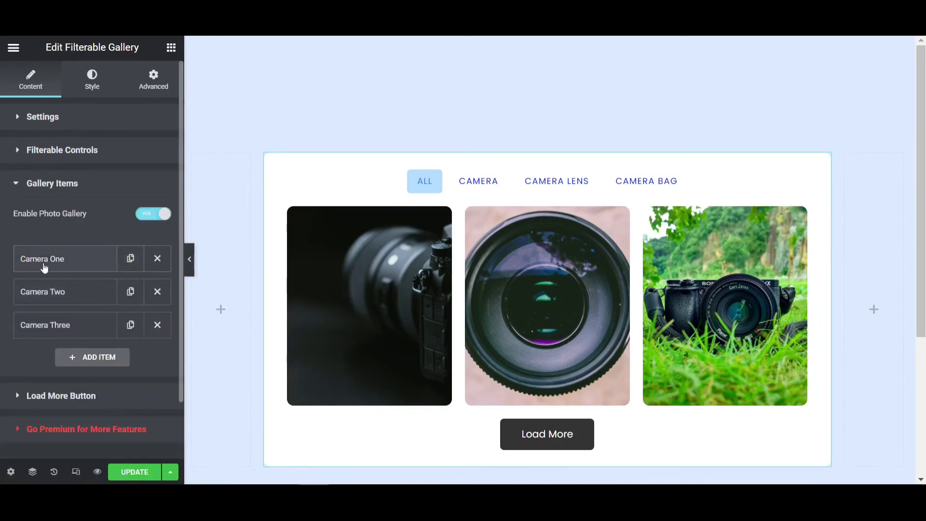
pyautogui.click(74, 264)
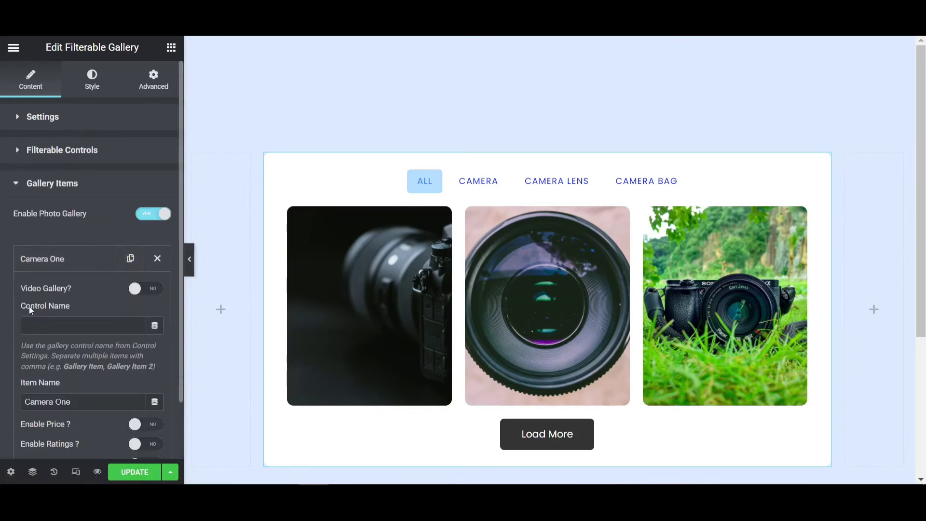
pyautogui.moveTo(53, 305); pyautogui.dragTo(70, 307)
pyautogui.click(70, 308)
pyautogui.write('Camera')
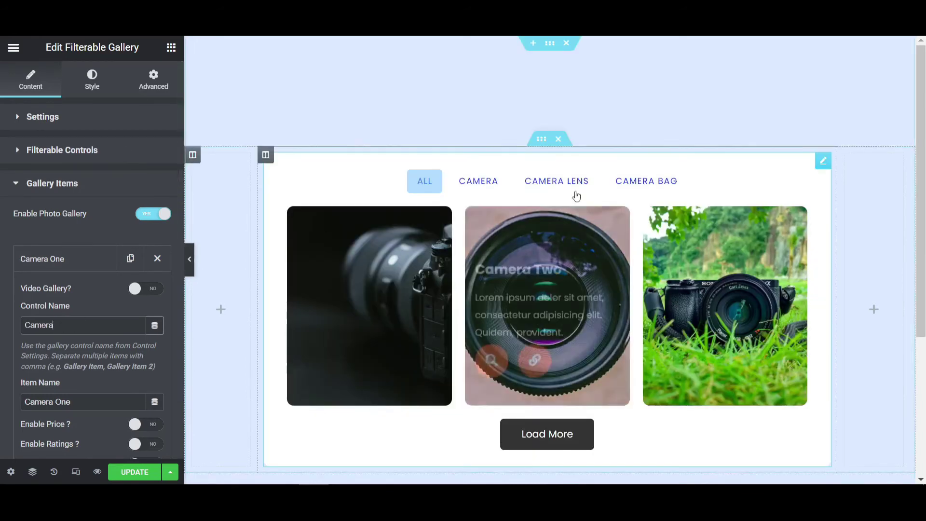
pyautogui.click(466, 191)
pyautogui.moveTo(434, 231)
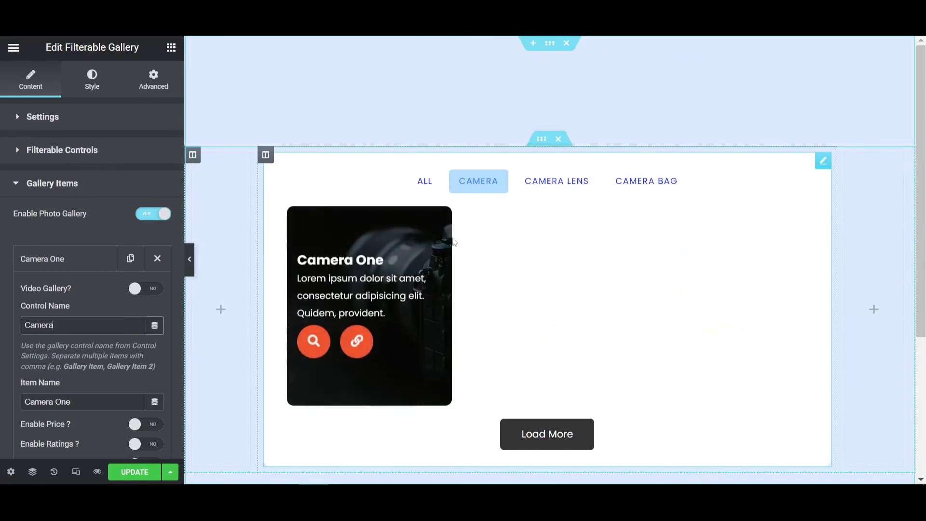
pyautogui.click(427, 183)
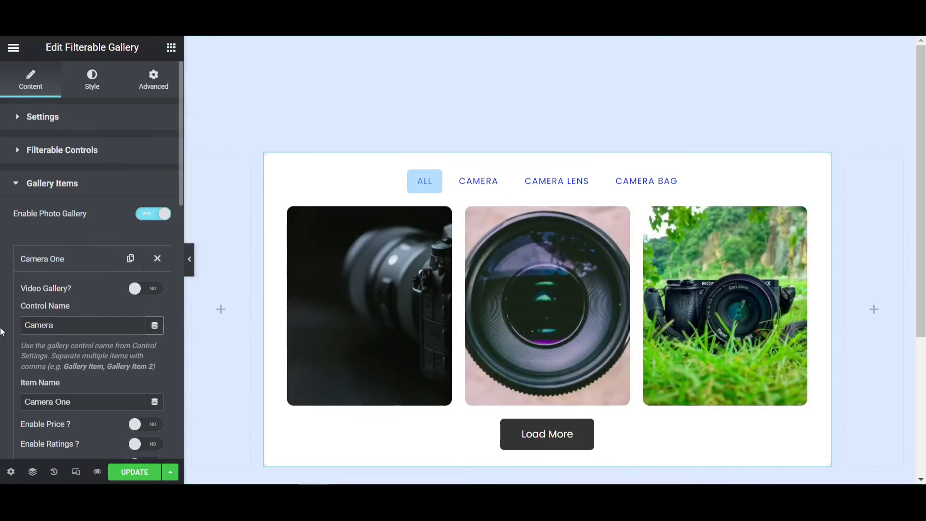
# Step: Set the Camera Two gallery item's control name to Camera
pyautogui.click(62, 264)
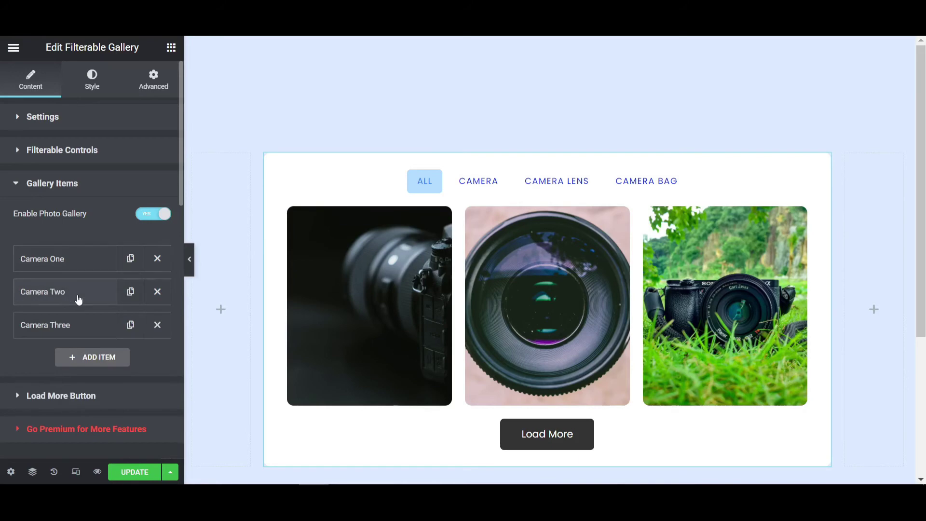
pyautogui.click(79, 296)
pyautogui.click(70, 360)
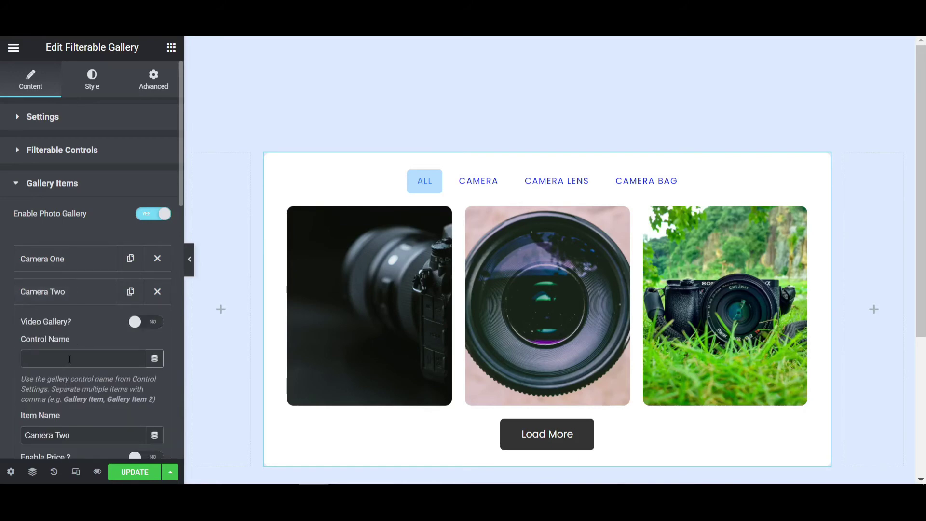
pyautogui.write('Camera')
pyautogui.click(80, 303)
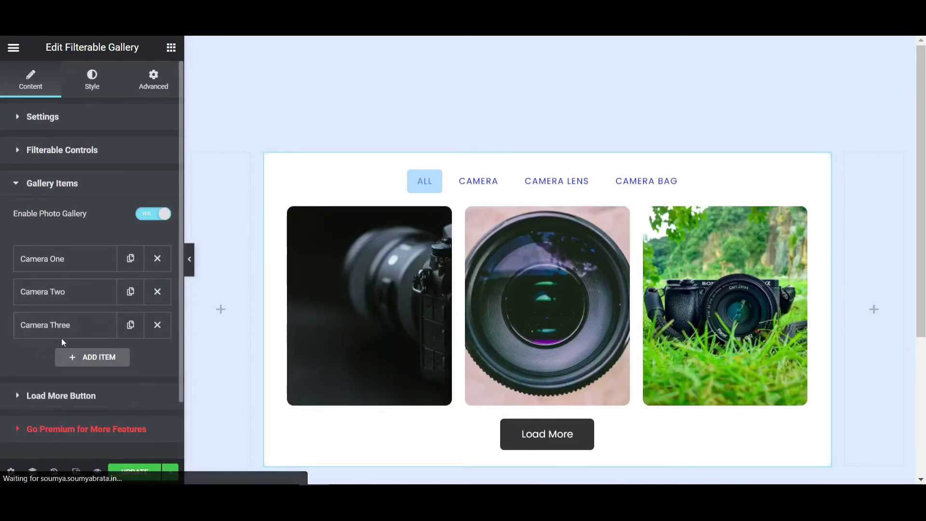
# Step: Set the Camera Three gallery item's control name to Camera and update the page
pyautogui.click(97, 333)
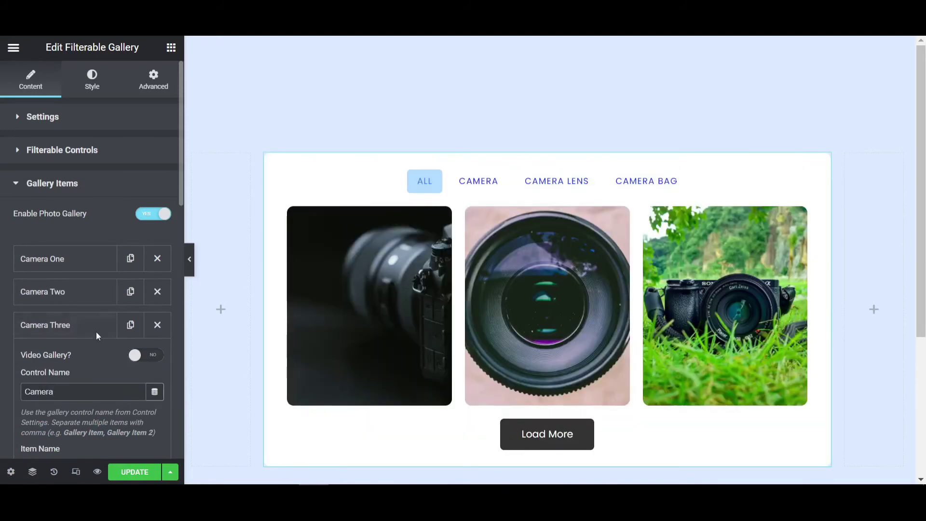
pyautogui.click(74, 323)
pyautogui.click(136, 472)
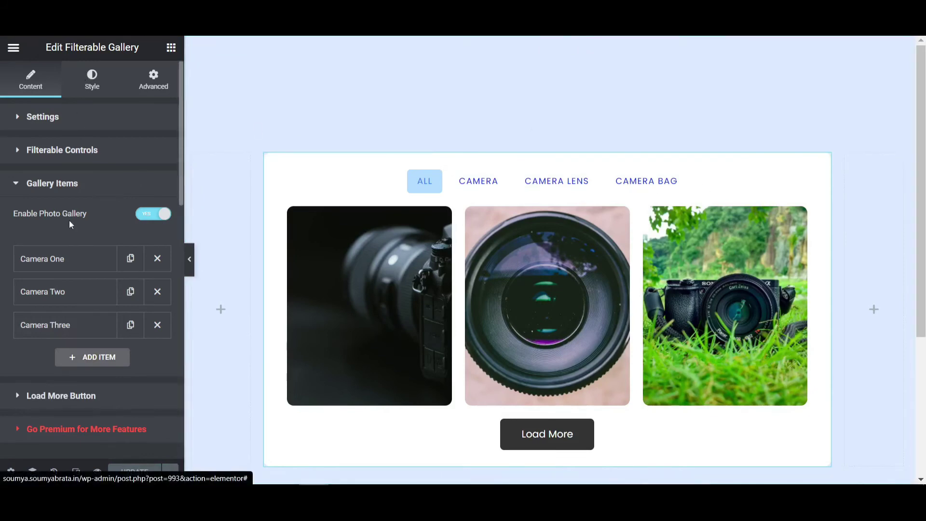
# Step: Change the filter controls' normal text color to the lighter blue #0184FF and update the page
pyautogui.click(97, 91)
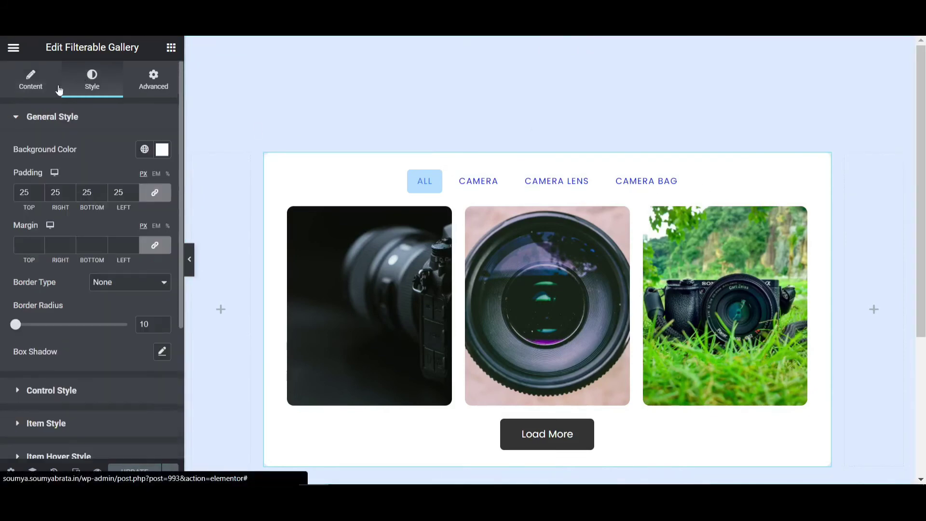
pyautogui.click(76, 119)
pyautogui.click(75, 186)
pyautogui.scroll(-2, 139, 321)
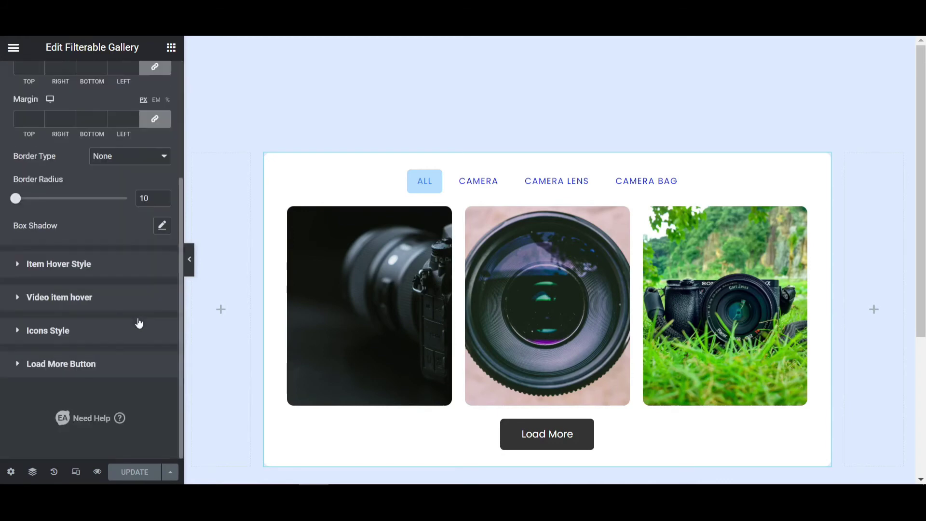
pyautogui.scroll(2, 130, 299)
pyautogui.click(104, 181)
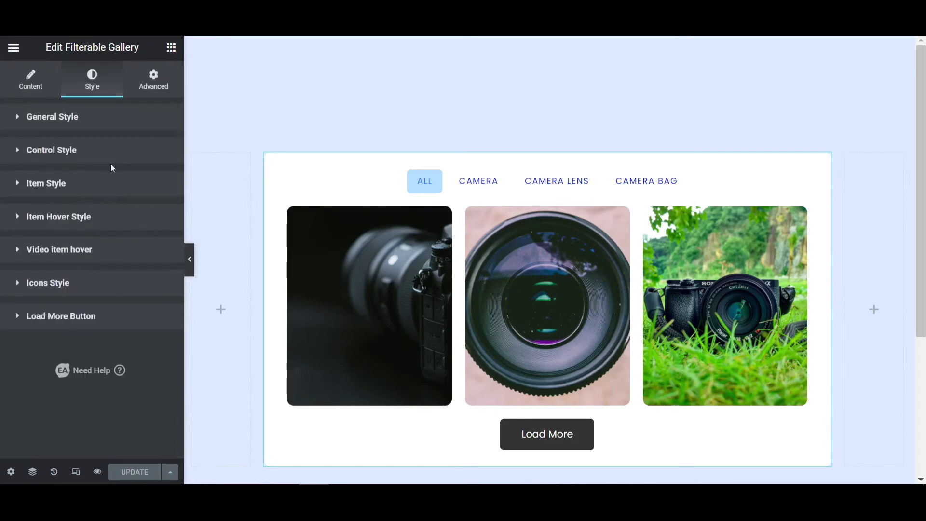
pyautogui.click(112, 150)
pyautogui.click(162, 344)
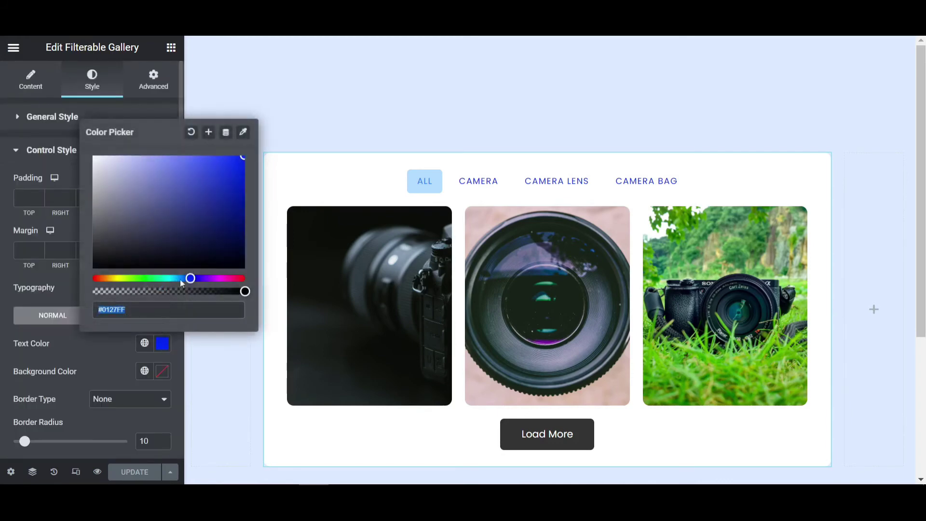
pyautogui.moveTo(187, 276); pyautogui.dragTo(181, 278)
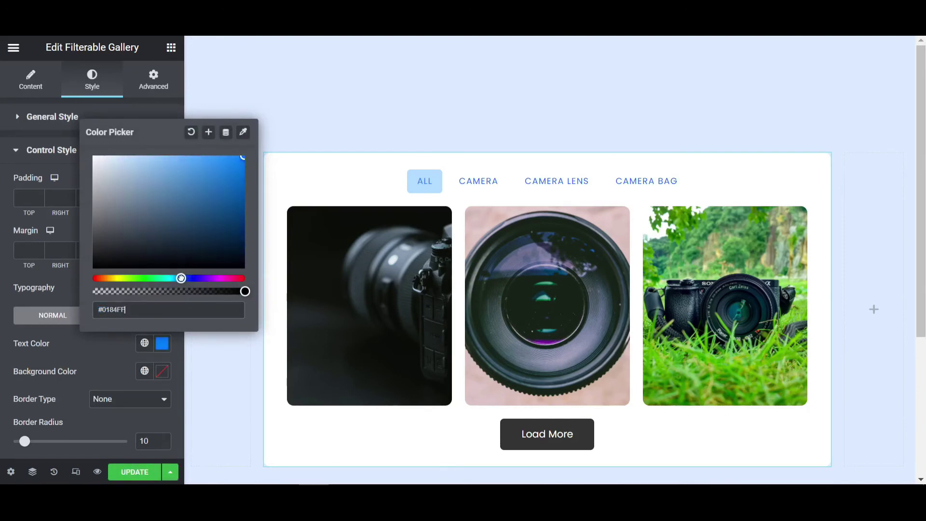
pyautogui.click(154, 344)
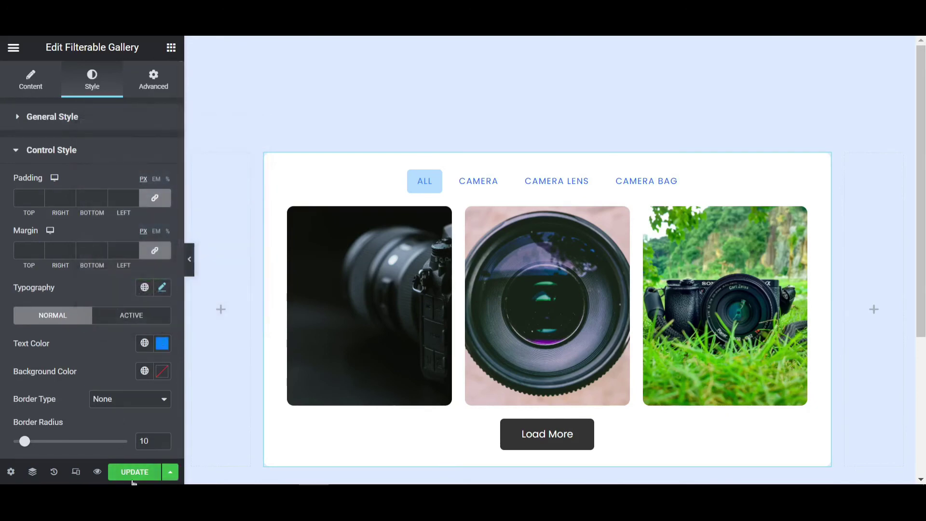
pyautogui.click(82, 160)
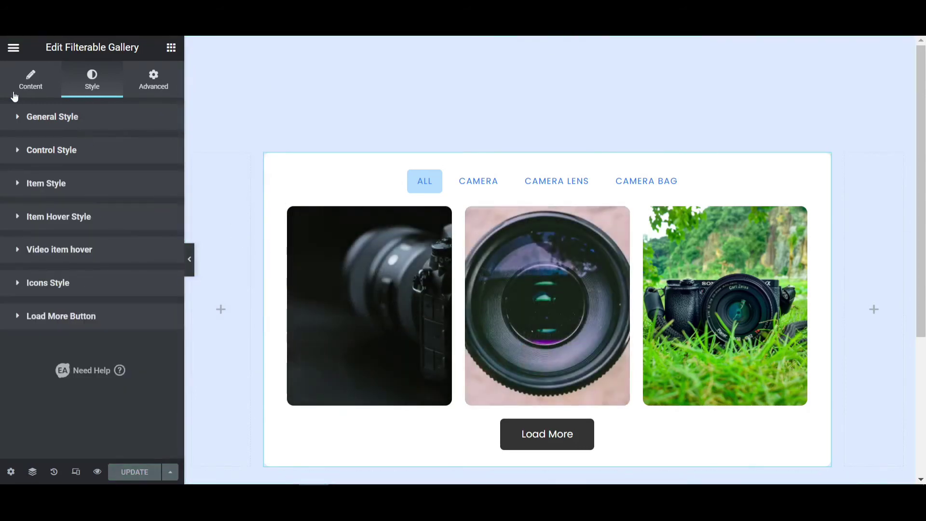
# Step: Duplicate the Camera Three gallery item and open the copy's settings
pyautogui.click(13, 93)
pyautogui.click(100, 120)
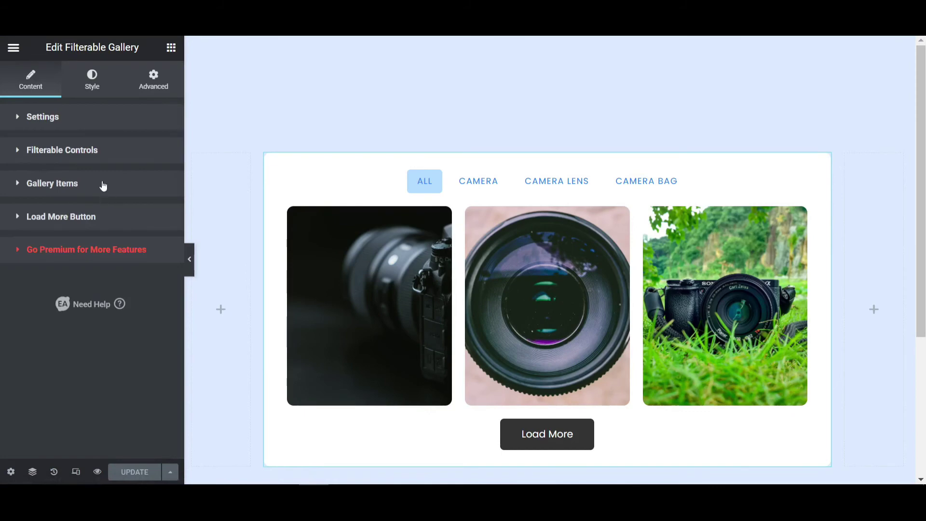
pyautogui.click(103, 186)
pyautogui.click(130, 259)
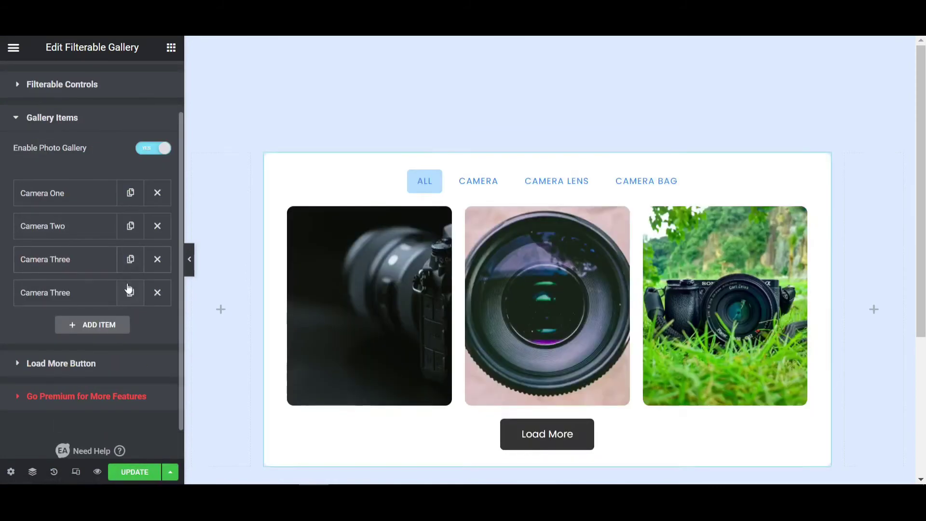
pyautogui.click(42, 294)
pyautogui.moveTo(83, 356); pyautogui.dragTo(4, 363)
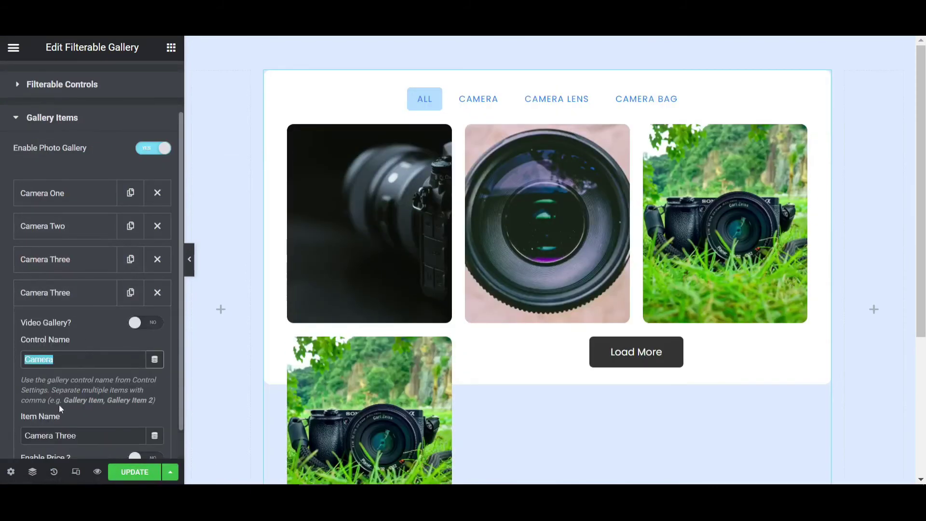
# Step: Copy the name of the Camera Lens filter from the filterable controls and return to the gallery items
pyautogui.click(67, 92)
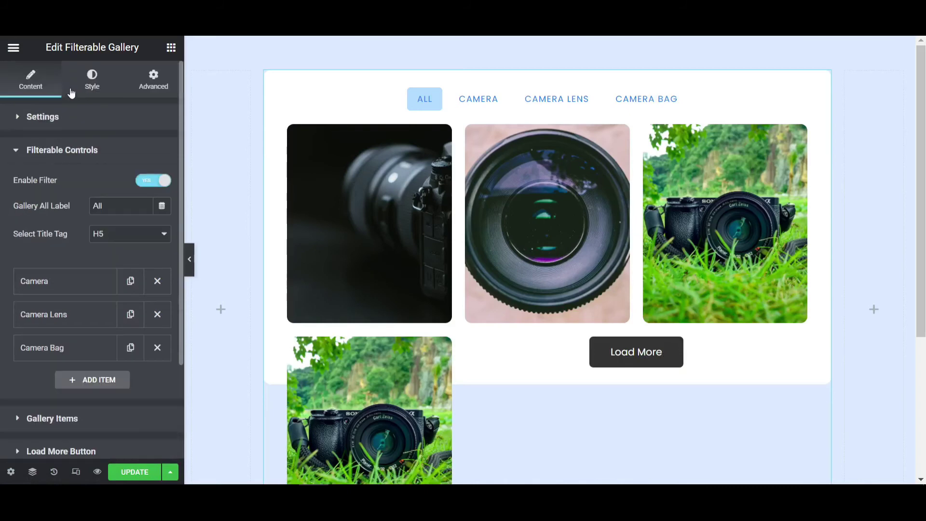
pyautogui.click(72, 318)
pyautogui.moveTo(76, 362); pyautogui.dragTo(24, 362)
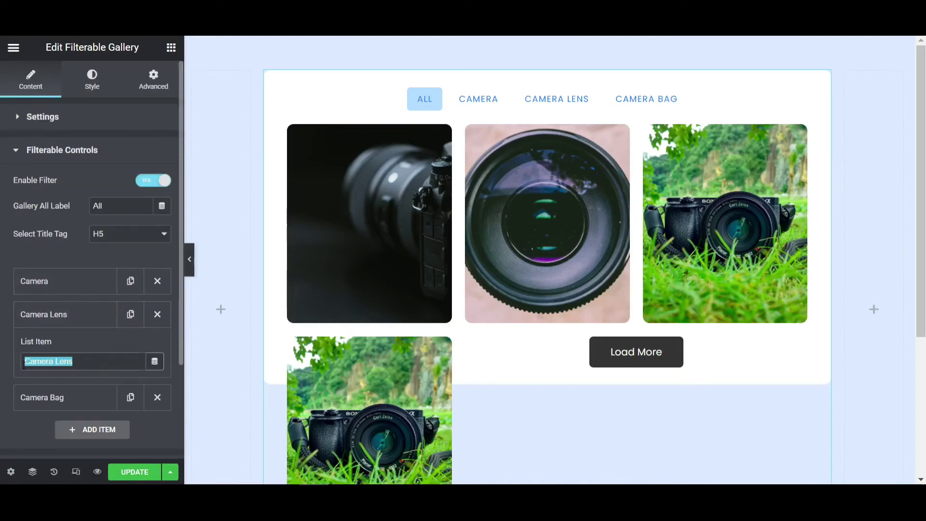
pyautogui.click(50, 318)
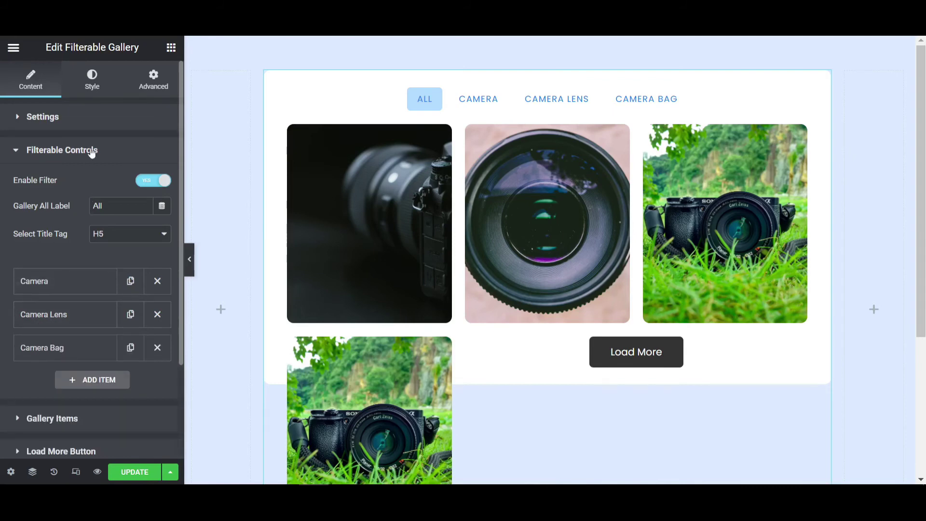
pyautogui.click(92, 152)
pyautogui.click(96, 185)
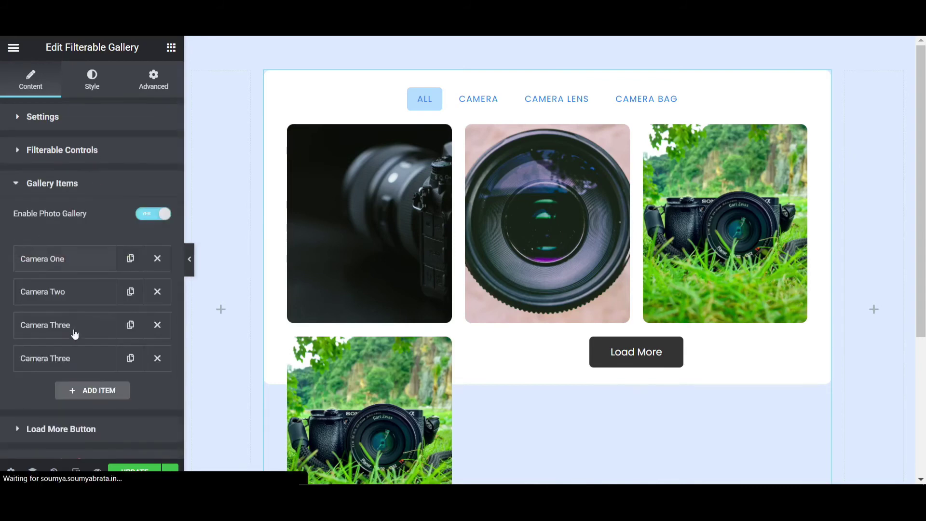
# Step: Set the duplicated Camera Three item's control name to Camera Lens and its item name to Lens One
pyautogui.click(94, 369)
pyautogui.scroll(-5, 72, 356)
pyautogui.doubleClick(92, 178)
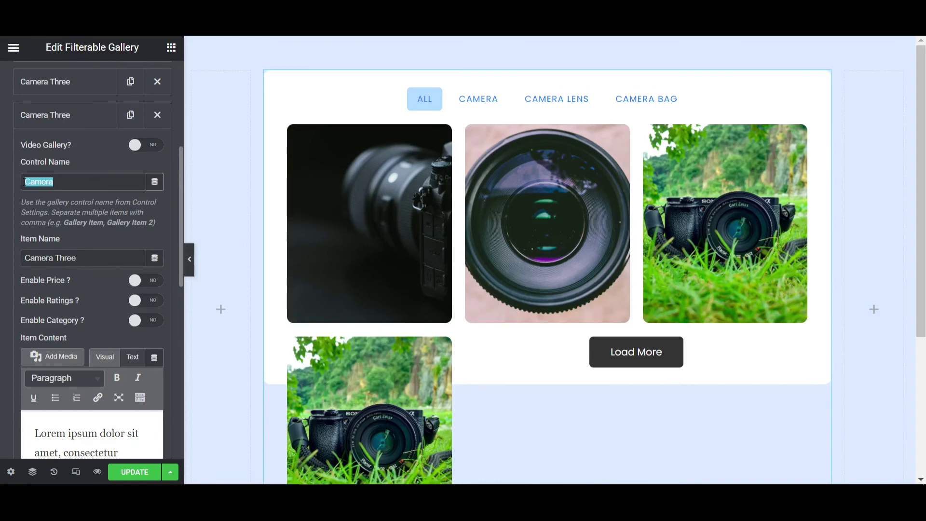
pyautogui.write('Camera Lens')
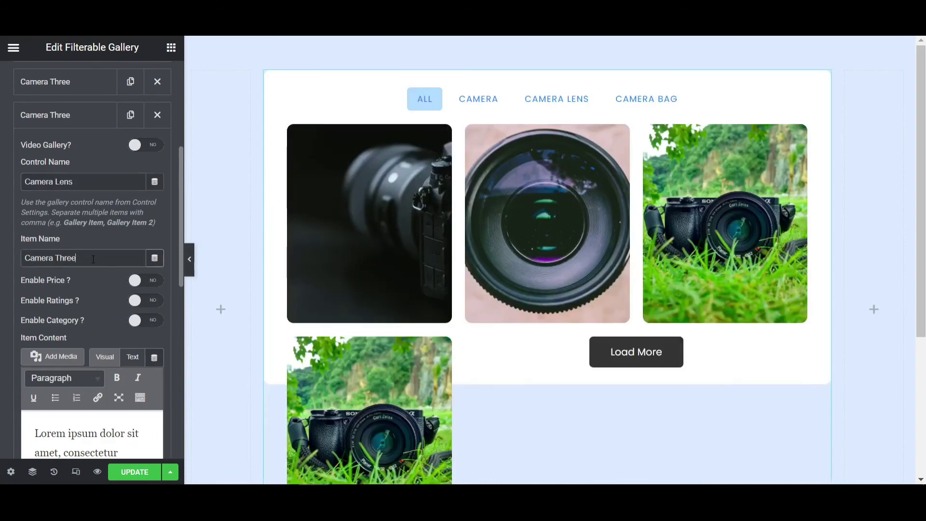
pyautogui.moveTo(77, 258); pyautogui.dragTo(2, 269)
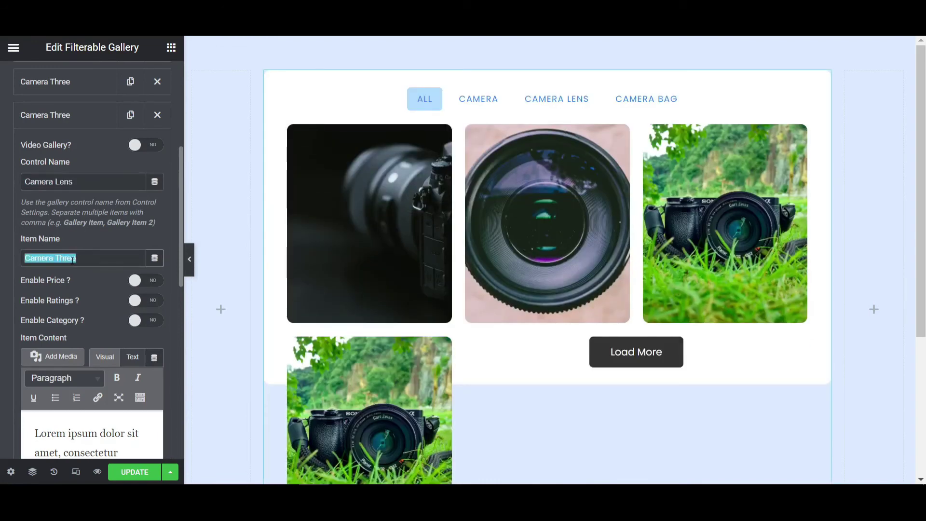
pyautogui.write('Lens One')
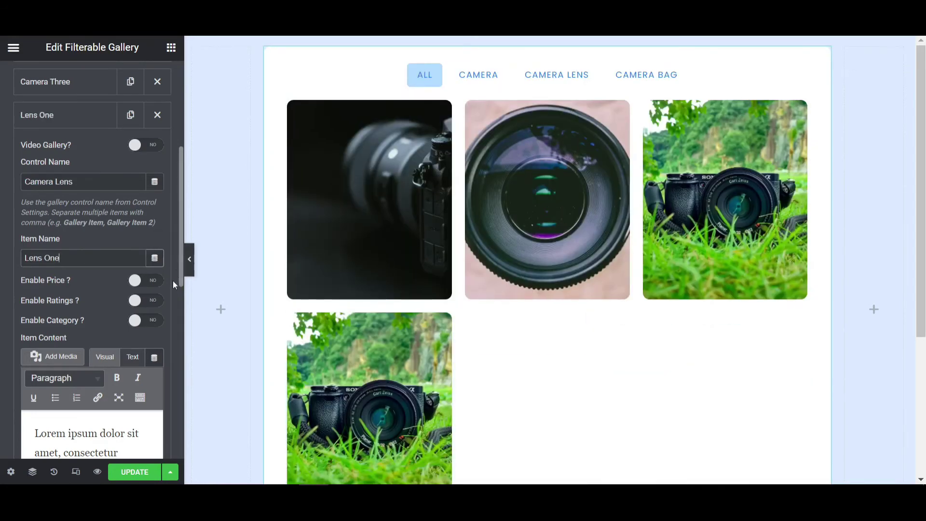
# Step: Replace Lens One's image with the media library photo of dark lens aperture blades and test the Camera Lens filter
pyautogui.scroll(-5, 173, 281)
pyautogui.click(125, 188)
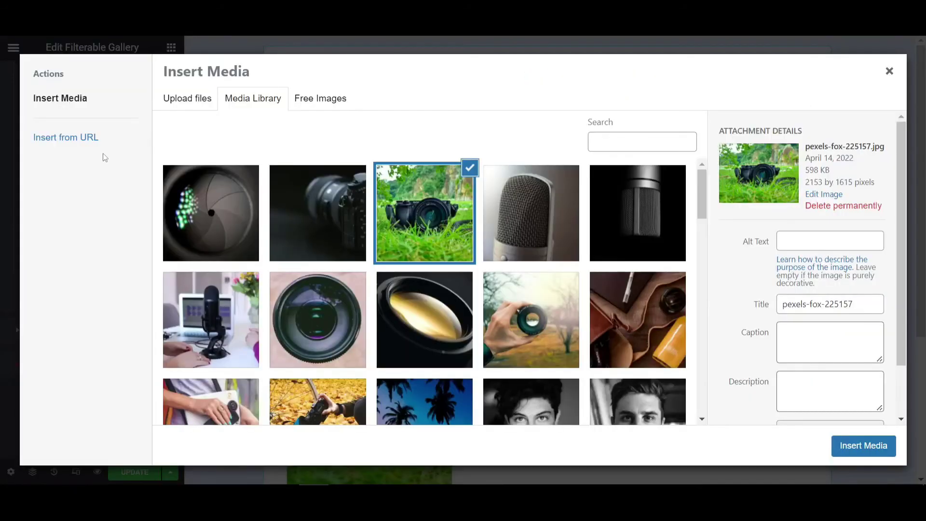
pyautogui.click(192, 237)
pyautogui.click(863, 445)
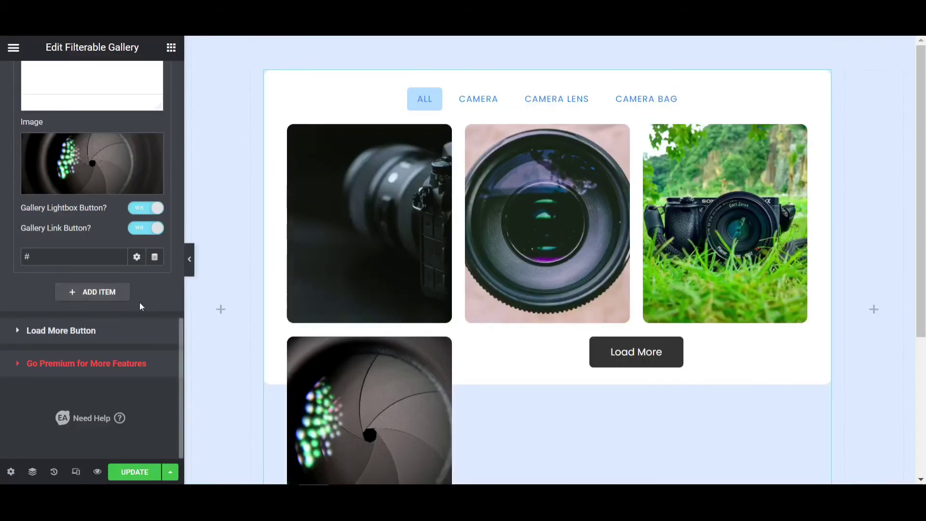
pyautogui.scroll(10, 170, 294)
pyautogui.click(83, 120)
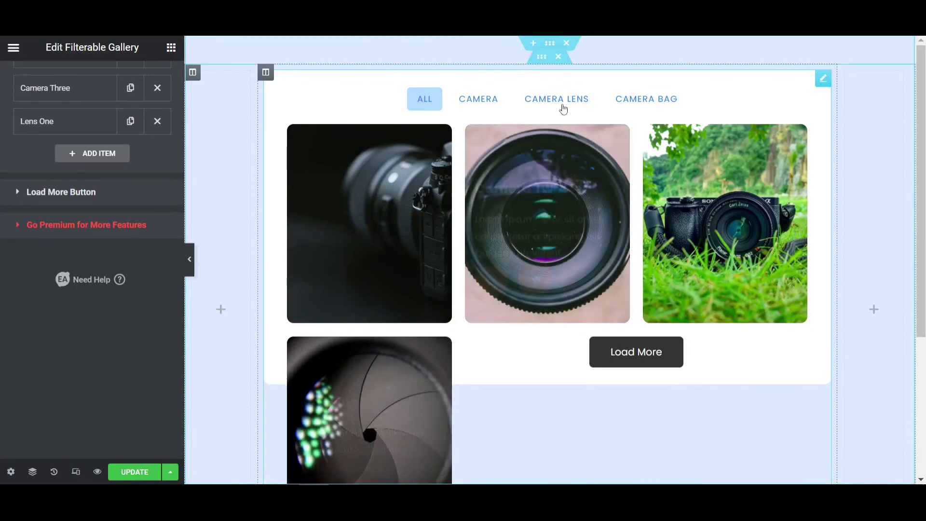
pyautogui.click(563, 107)
pyautogui.click(440, 99)
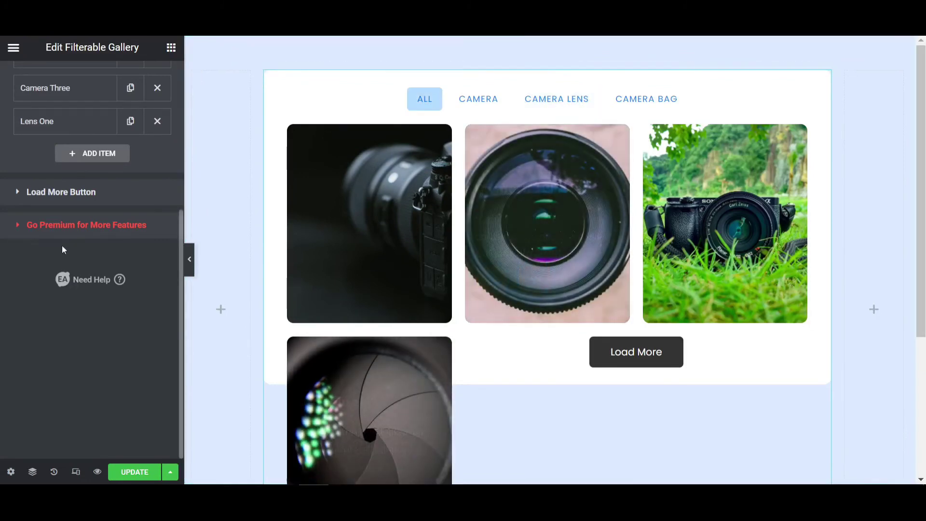
# Step: Collapse the open gallery item settings and save the page update
pyautogui.scroll(5, 63, 248)
pyautogui.click(73, 302)
pyautogui.click(47, 322)
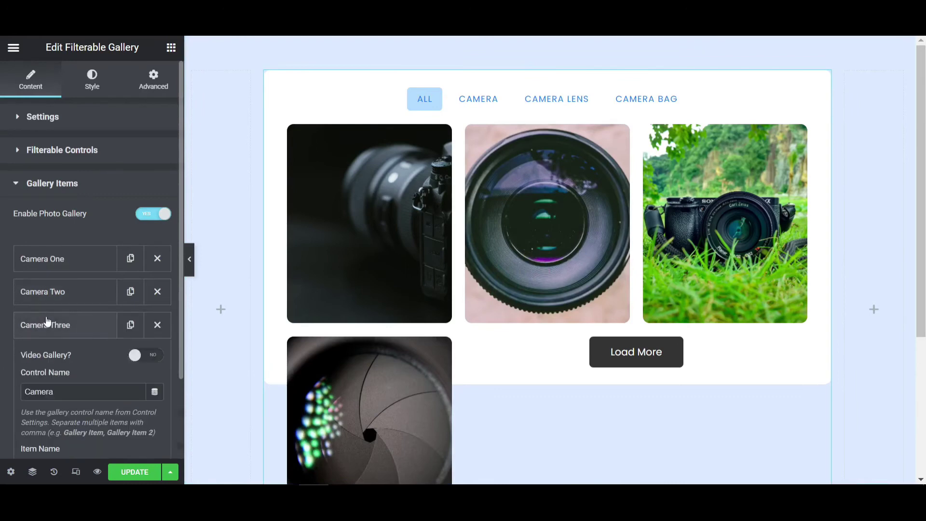
pyautogui.click(67, 324)
pyautogui.click(56, 360)
pyautogui.click(60, 360)
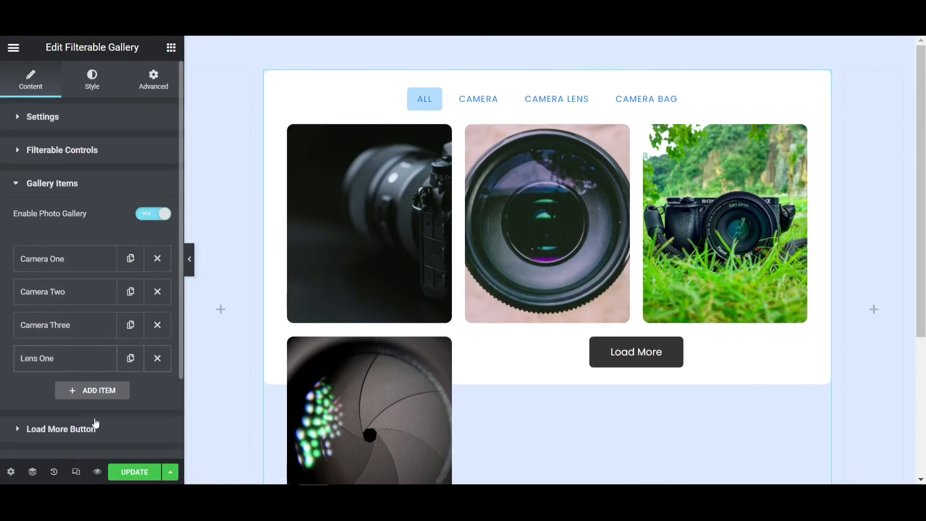
pyautogui.click(125, 478)
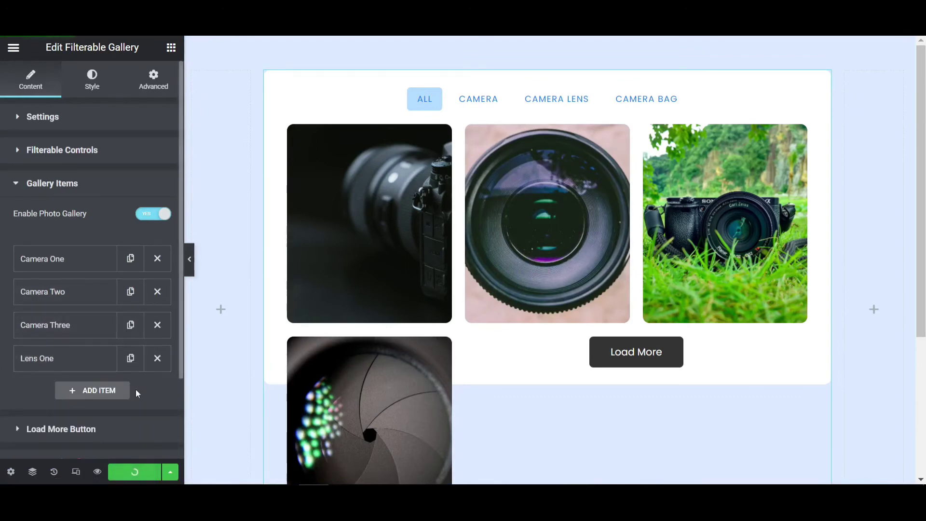
# Step: Duplicate the Lens One gallery item and open the copy's settings
pyautogui.click(130, 359)
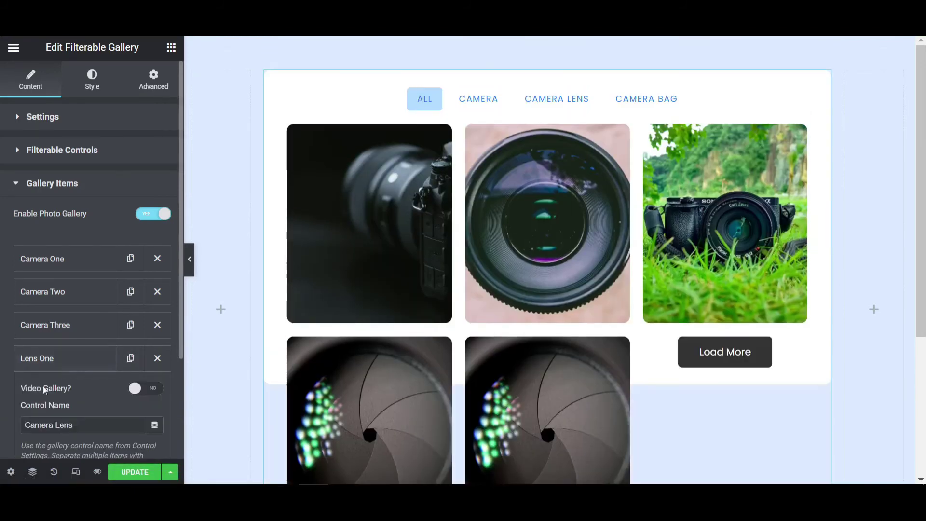
pyautogui.scroll(-5, 72, 395)
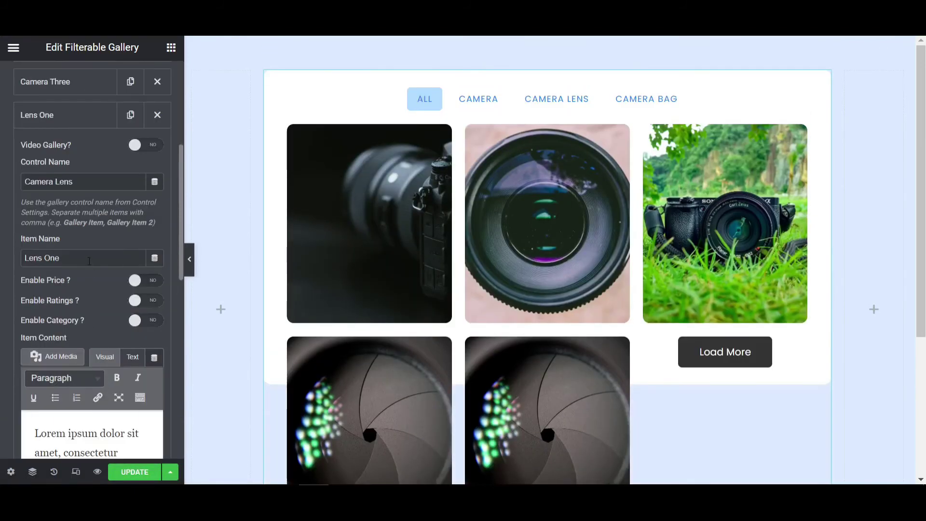
pyautogui.moveTo(89, 261); pyautogui.dragTo(2, 263)
pyautogui.click(21, 236)
pyautogui.click(77, 126)
pyautogui.click(107, 150)
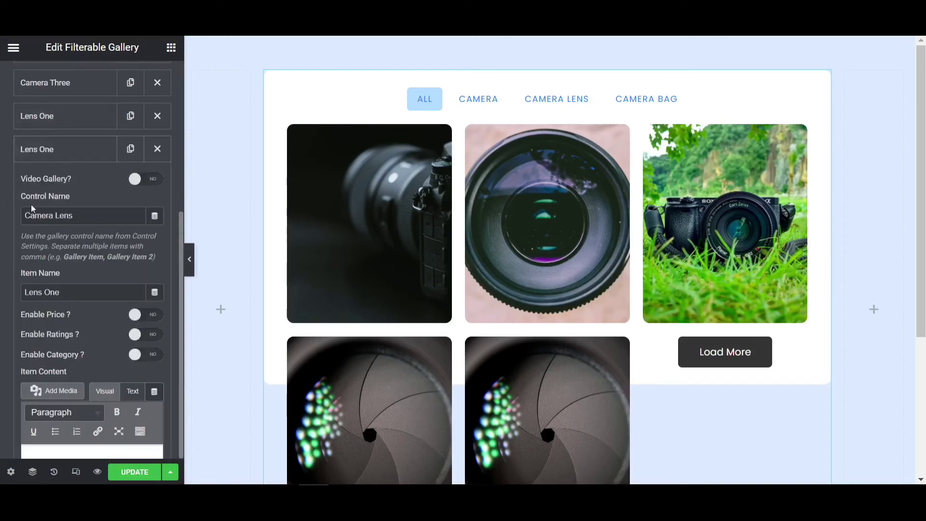
# Step: Rename the duplicated Lens One item as Lens Two
pyautogui.moveTo(81, 296); pyautogui.dragTo(2, 309)
pyautogui.click(68, 289)
pyautogui.write('Twoi')
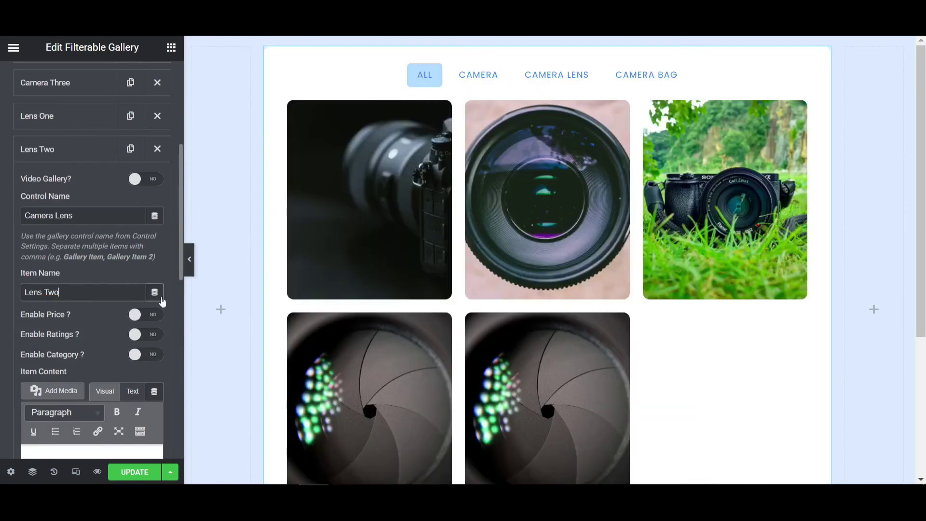
# Step: Replace Lens Two's image with the media library photo of the golden-reflecting lens and update the page
pyautogui.scroll(-5, 172, 306)
pyautogui.click(124, 209)
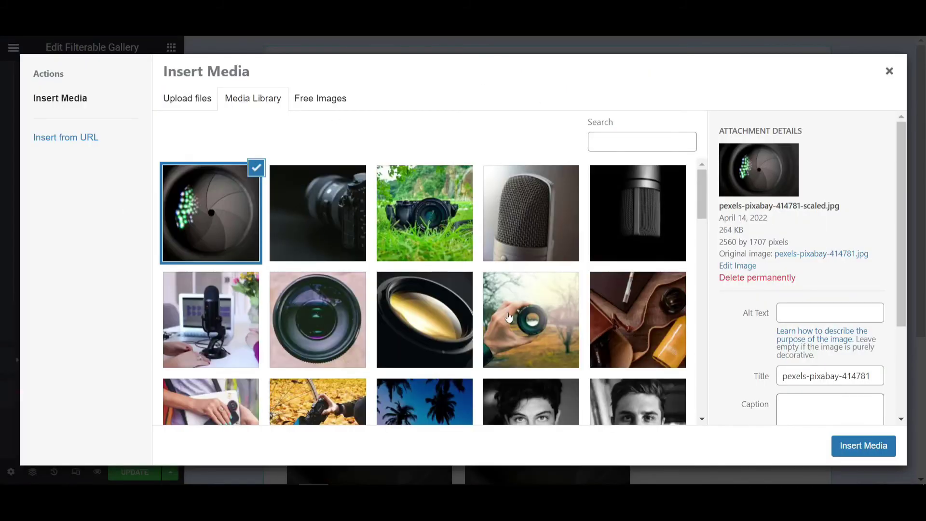
pyautogui.click(452, 333)
pyautogui.click(890, 445)
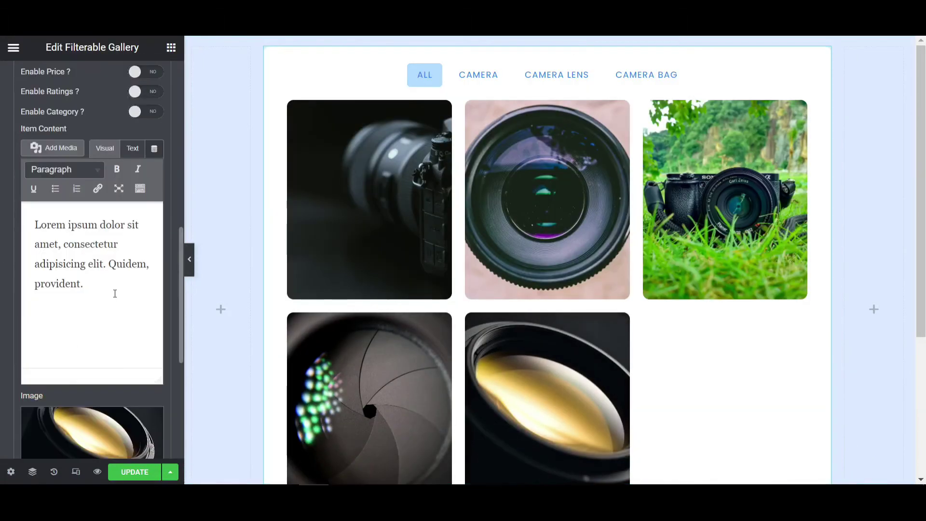
pyautogui.click(142, 472)
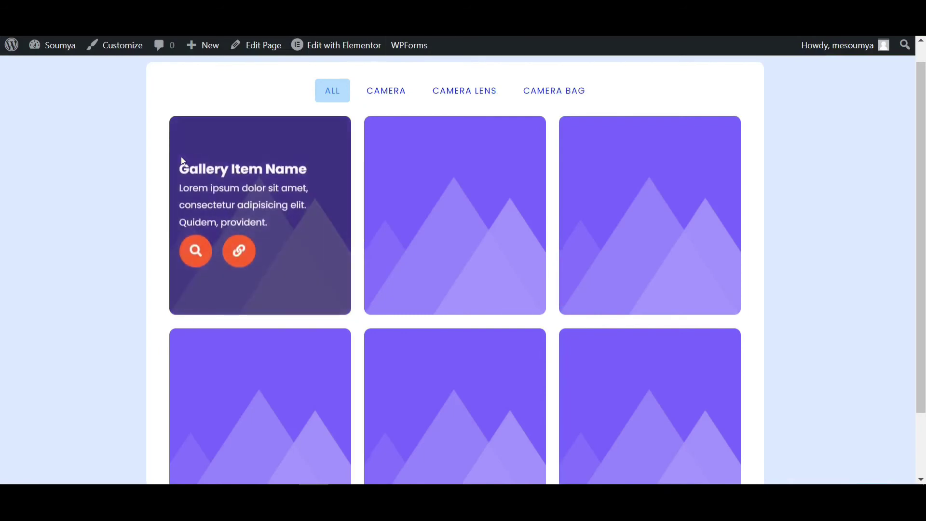
# Step: Reload the live page and test the Camera and Camera Lens filters, returning to All
pyautogui.press('F5')
pyautogui.scroll(1, 128, 177)
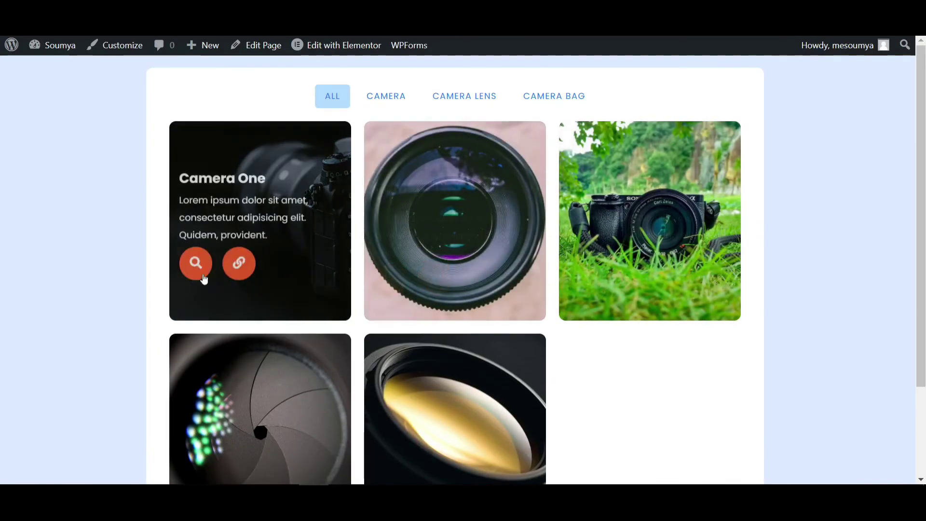
pyautogui.click(380, 96)
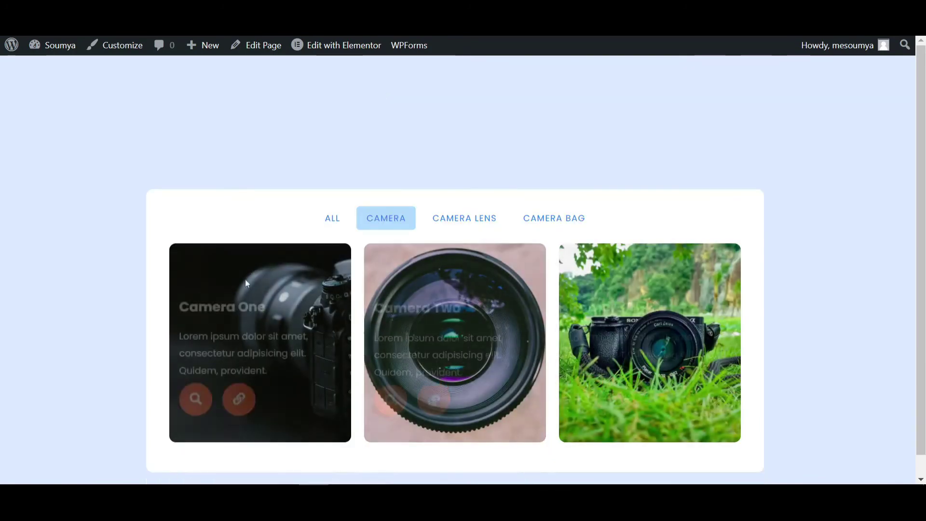
pyautogui.click(464, 215)
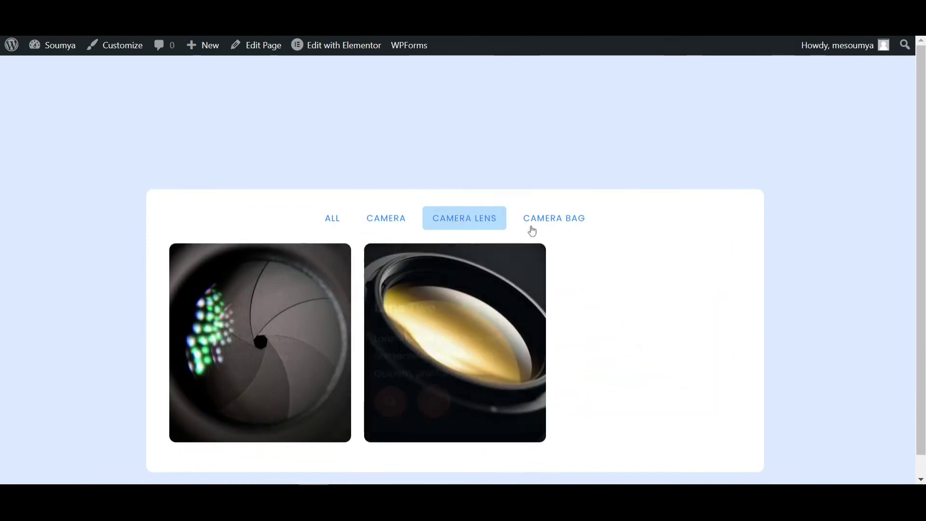
pyautogui.click(339, 221)
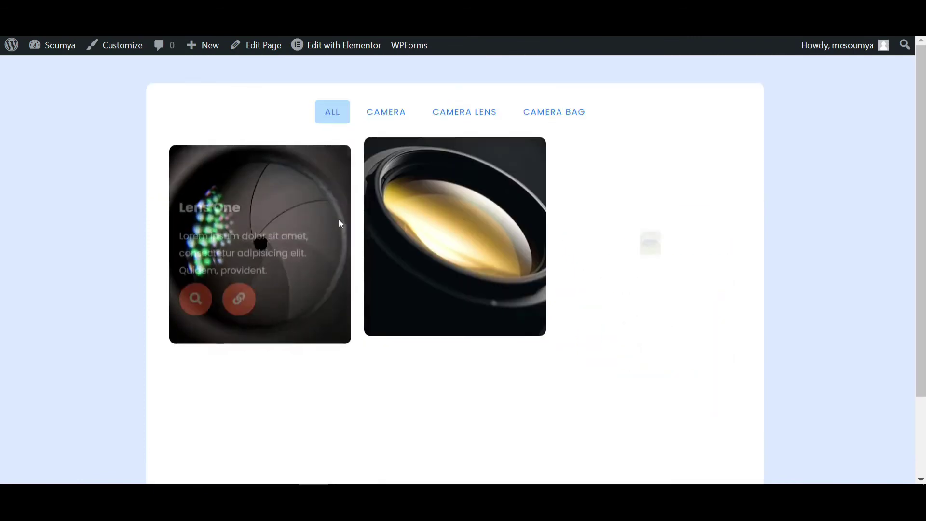
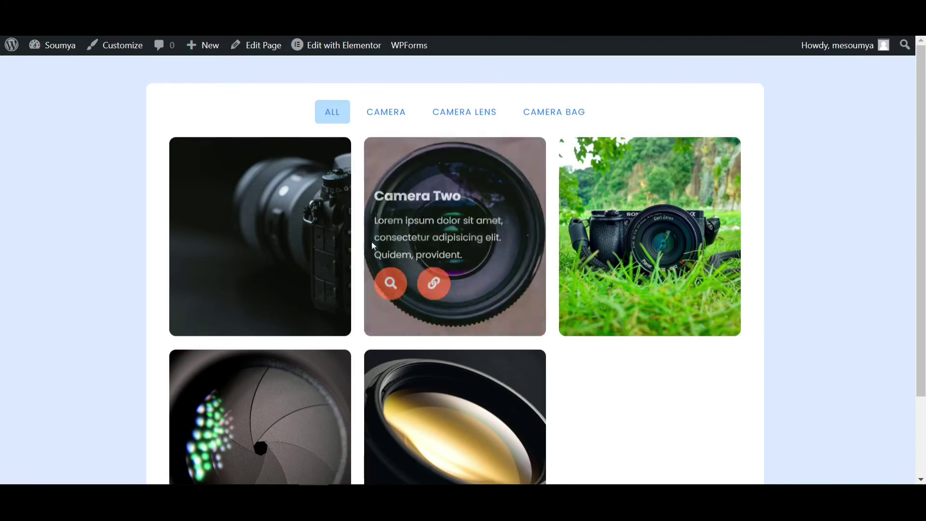
# Step: Examine the six-item live gallery down to Load More and check the Camera, Camera Lens, Camera Bag and All filters
pyautogui.scroll(-1, 555, 183)
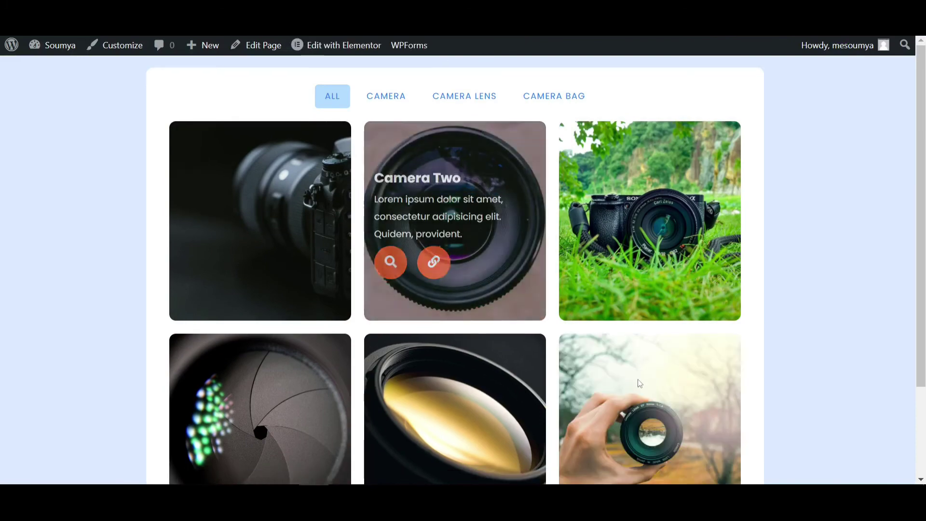
pyautogui.scroll(-3, 637, 366)
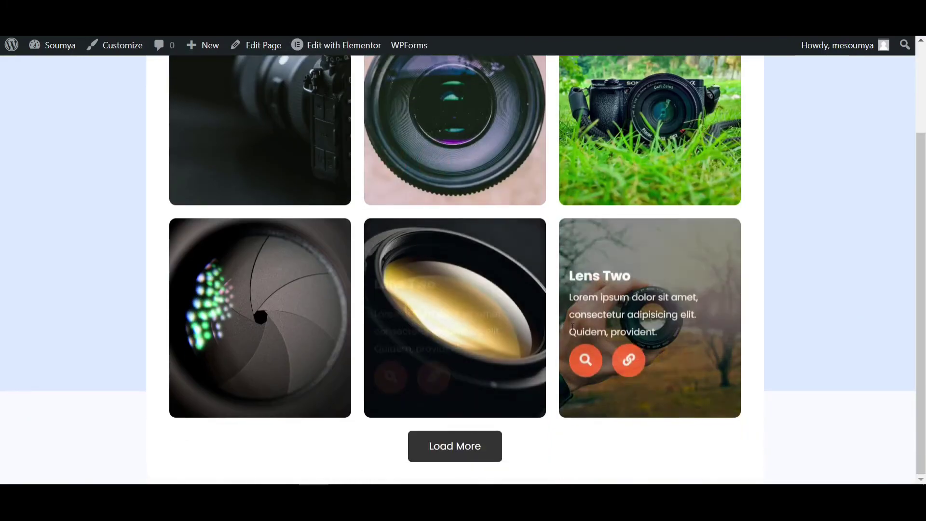
pyautogui.scroll(3, 559, 193)
pyautogui.click(397, 102)
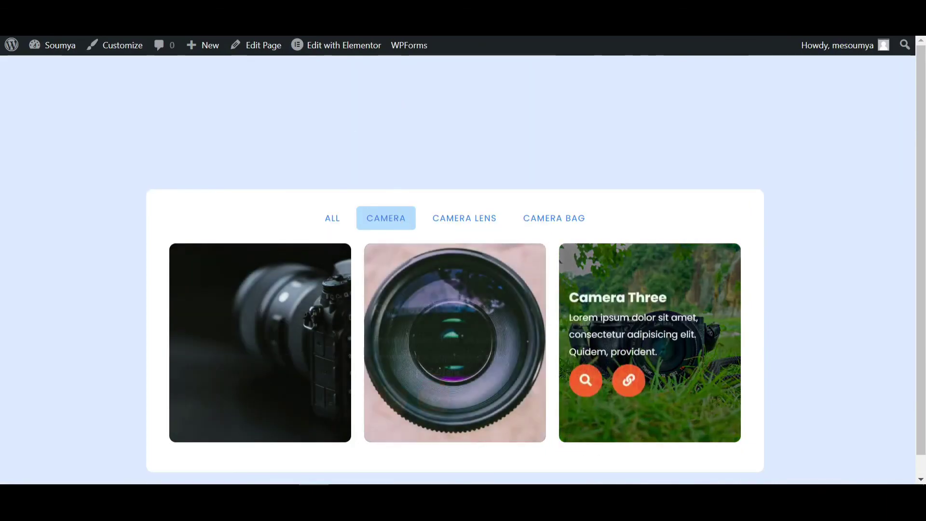
pyautogui.click(467, 228)
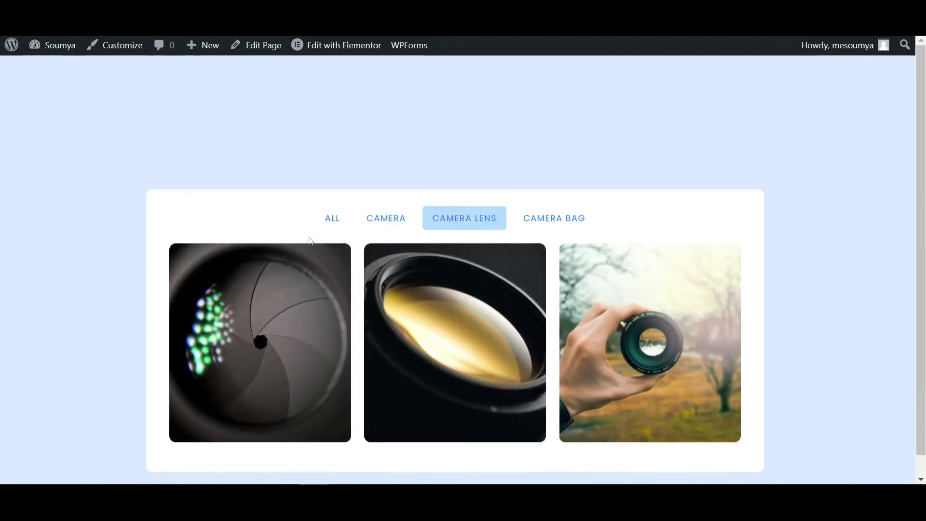
pyautogui.click(549, 218)
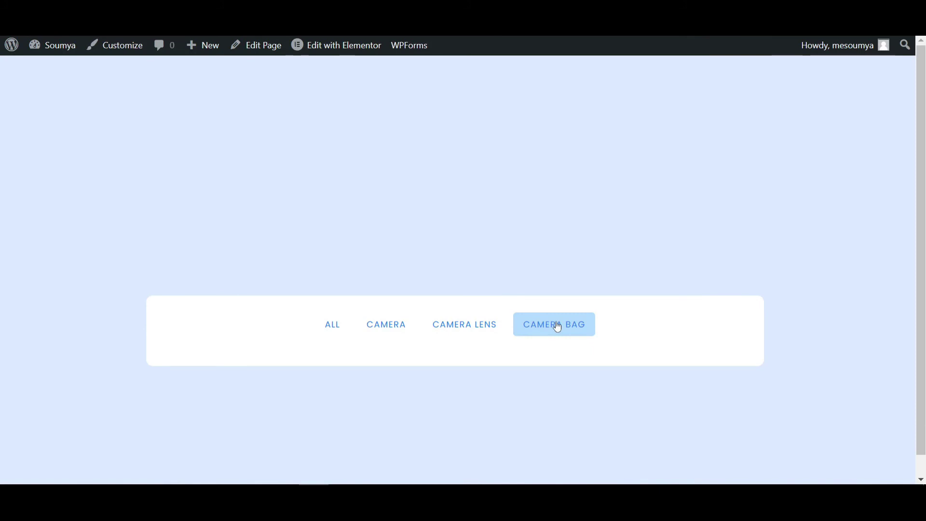
pyautogui.click(341, 325)
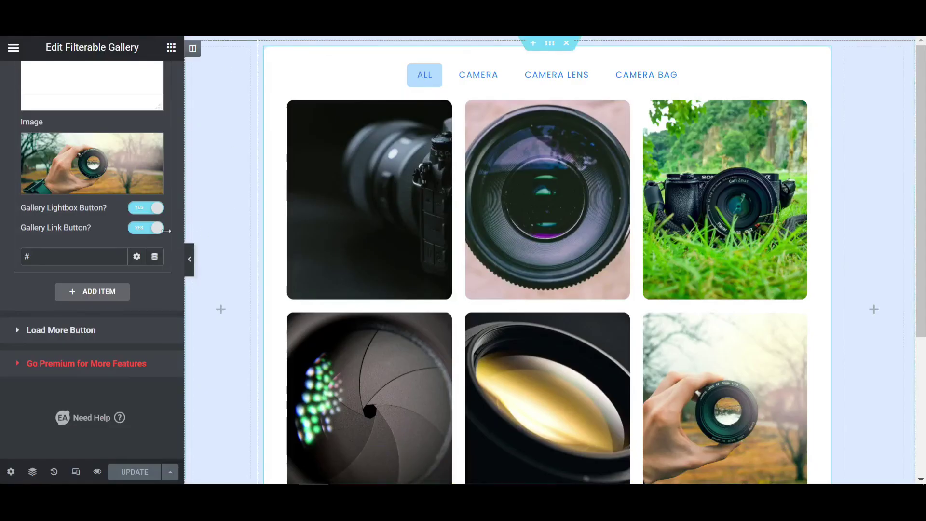
# Step: In the editor, inspect the Camera Bag filter's name in the filterable controls and return to the gallery items
pyautogui.scroll(5, 97, 193)
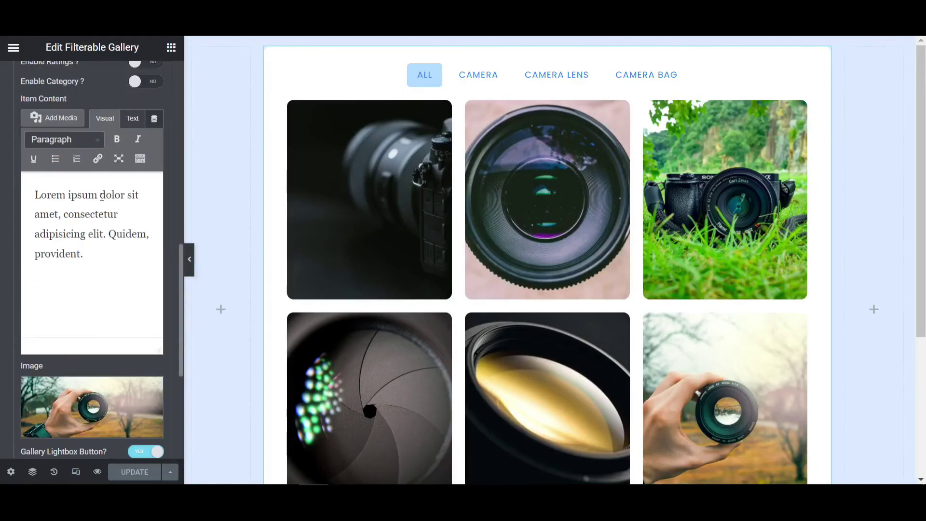
pyautogui.scroll(10, 97, 242)
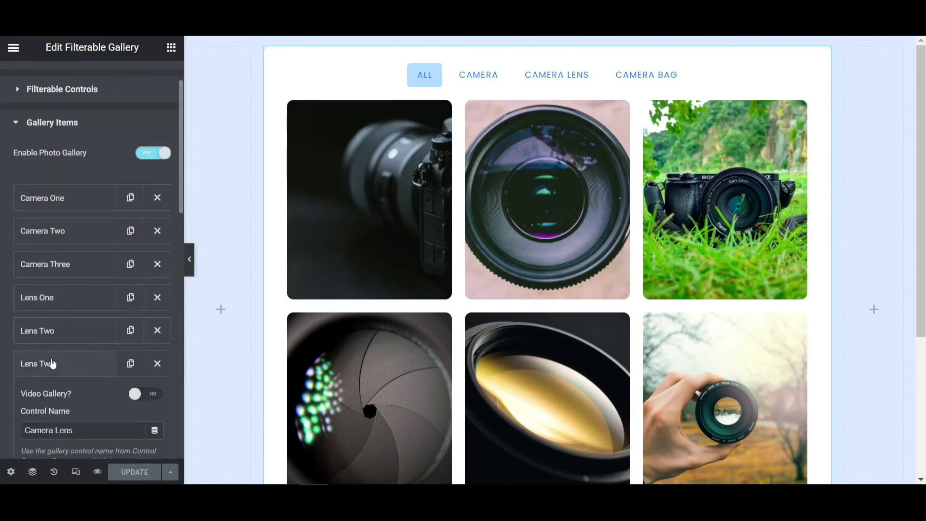
pyautogui.click(53, 363)
pyautogui.click(82, 91)
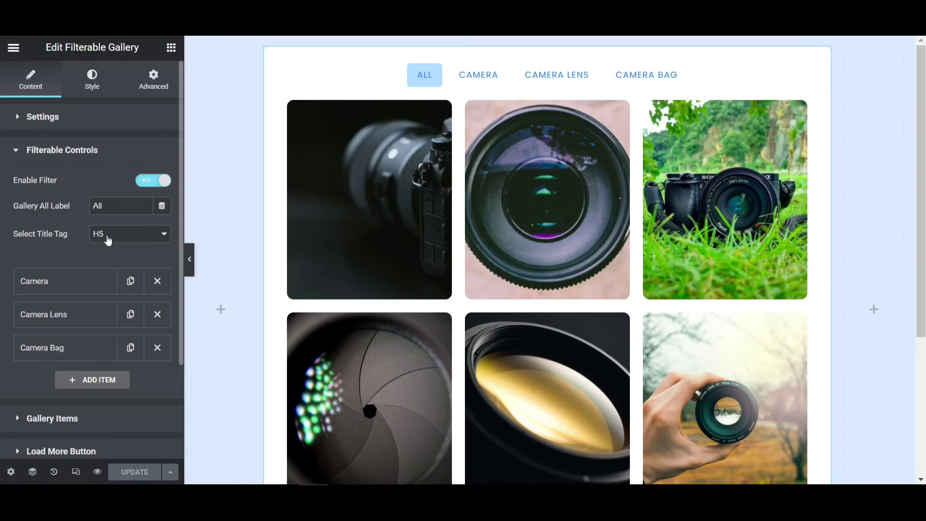
pyautogui.click(83, 347)
pyautogui.scroll(-4, 135, 310)
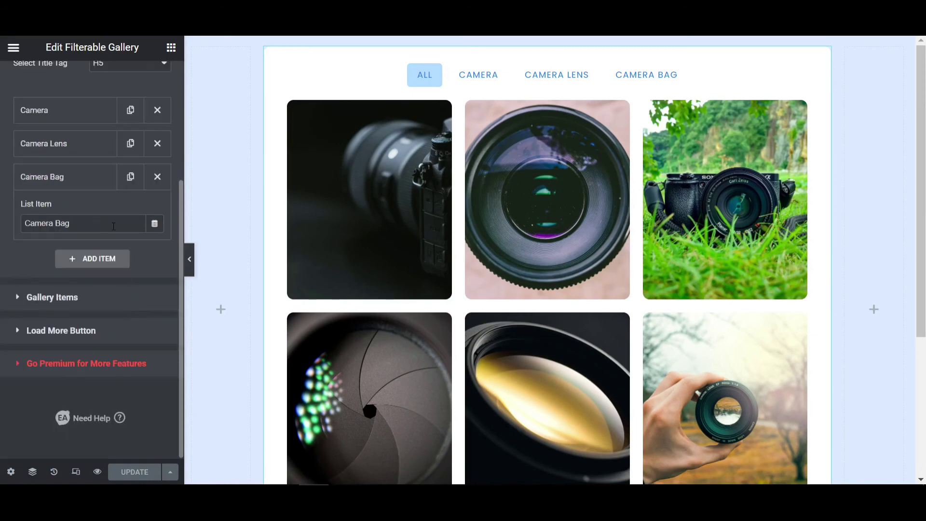
pyautogui.moveTo(132, 225); pyautogui.dragTo(21, 223)
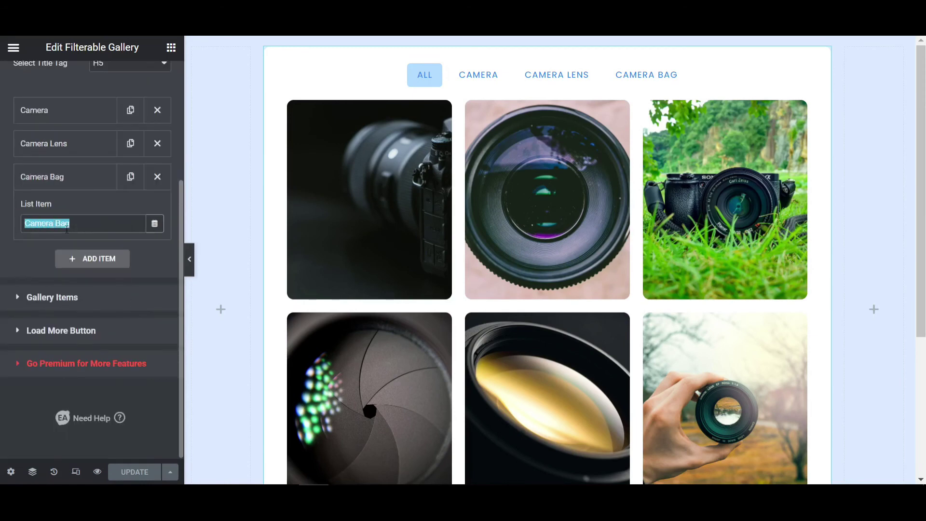
pyautogui.click(86, 187)
pyautogui.click(82, 248)
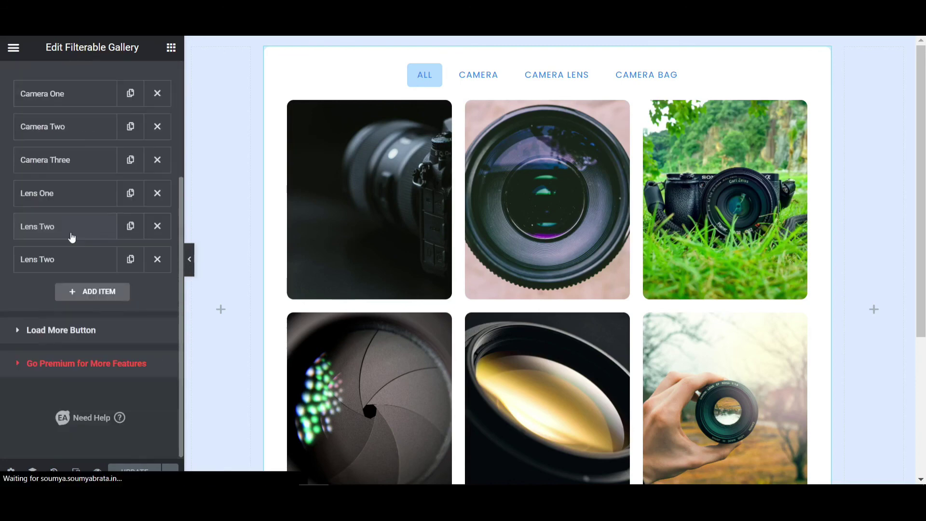
# Step: Compare Camera One's control name with the Camera entry in the filterable controls
pyautogui.click(72, 94)
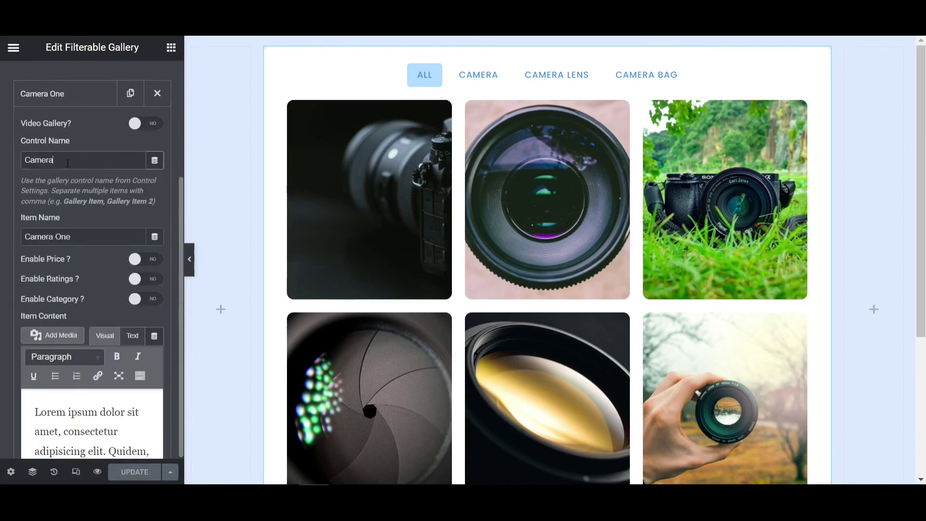
pyautogui.moveTo(67, 163); pyautogui.dragTo(24, 160)
pyautogui.click(52, 160)
pyautogui.scroll(4, 74, 164)
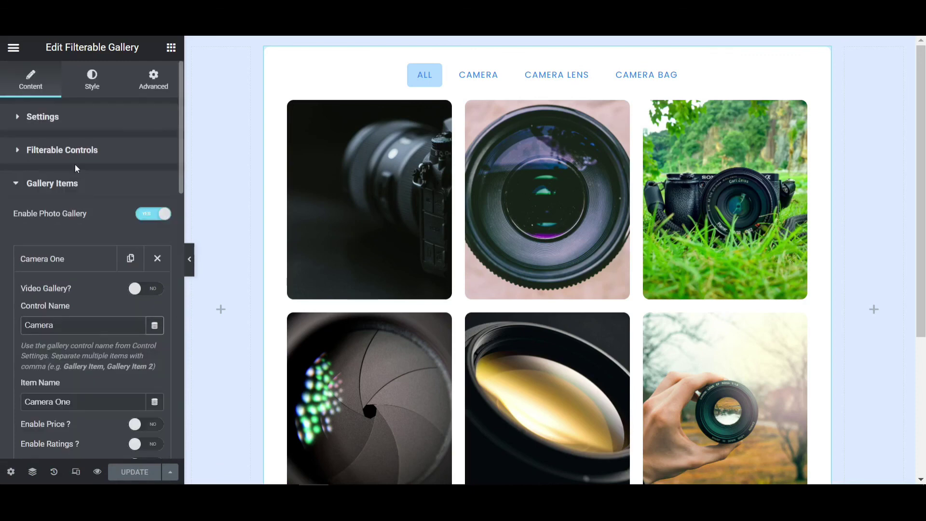
pyautogui.click(76, 157)
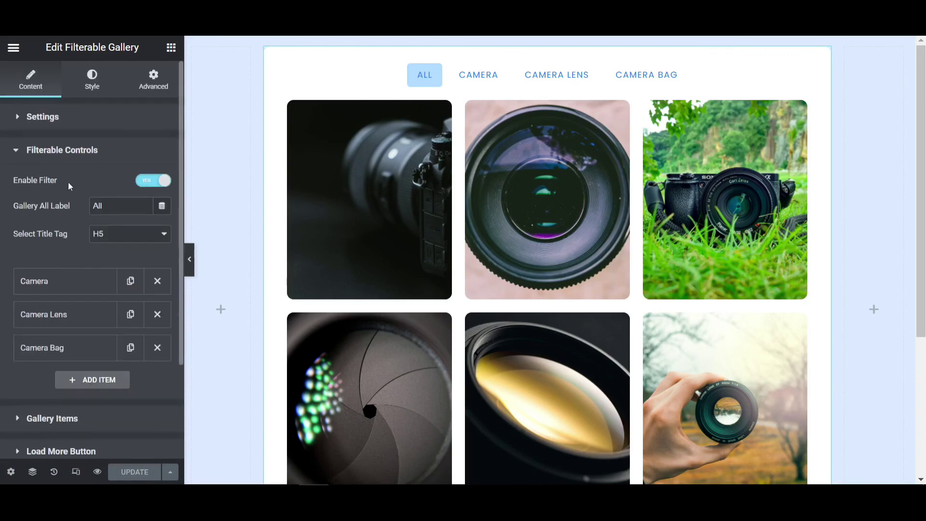
pyautogui.click(62, 287)
pyautogui.click(95, 152)
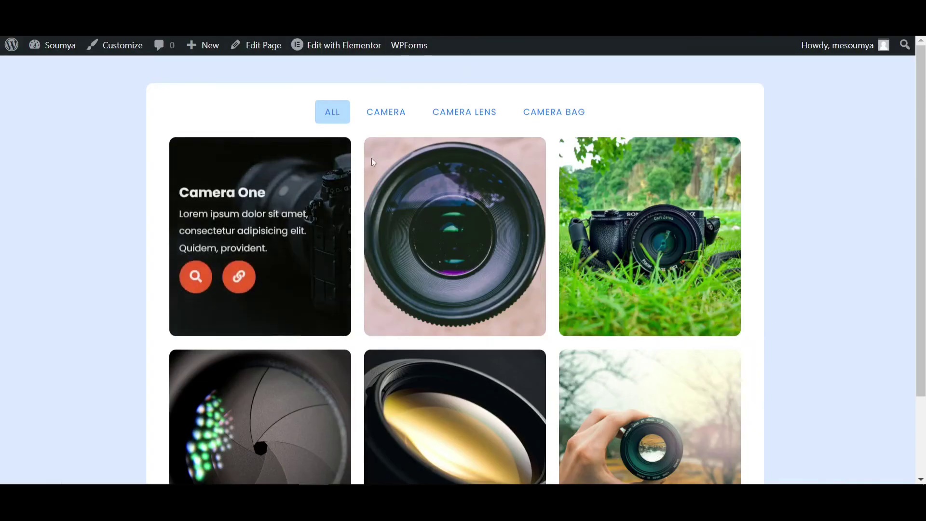
# Step: Switch the live gallery through the Camera and Camera Lens filters and back to All once more
pyautogui.click(399, 112)
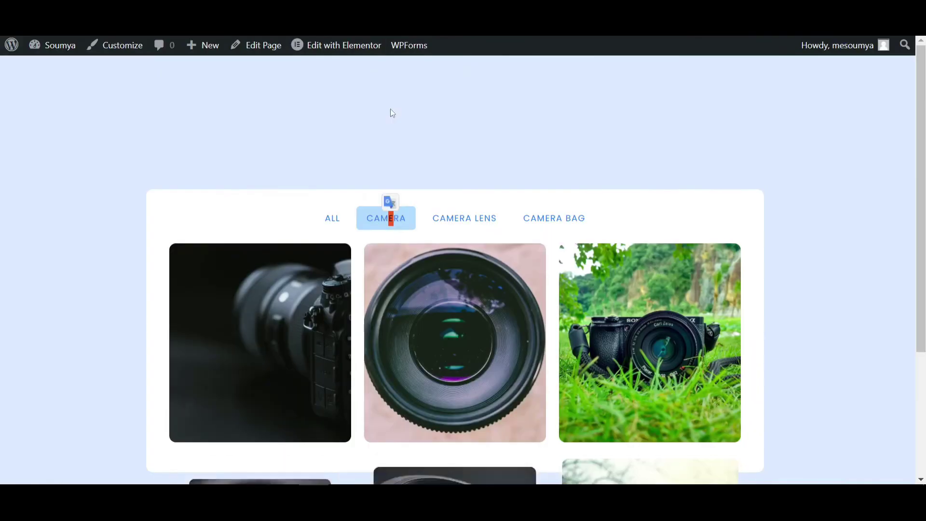
pyautogui.click(477, 218)
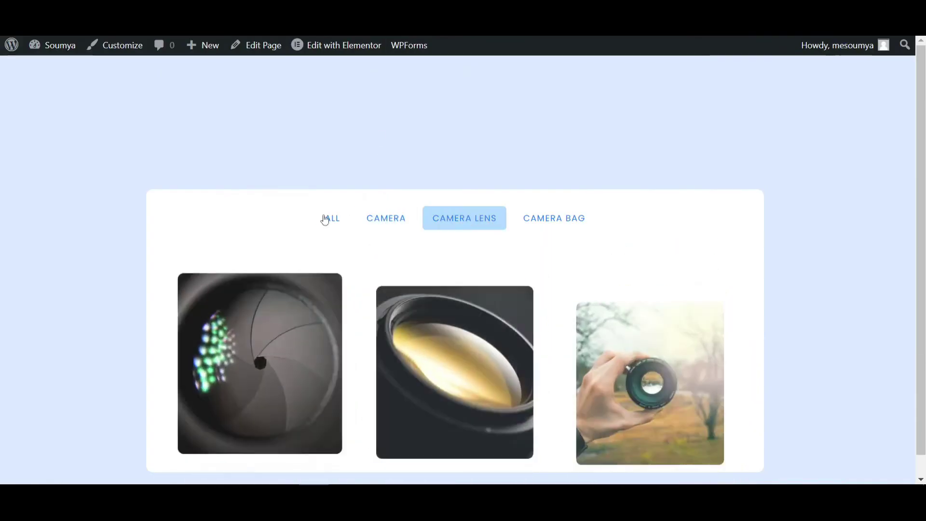
pyautogui.click(331, 219)
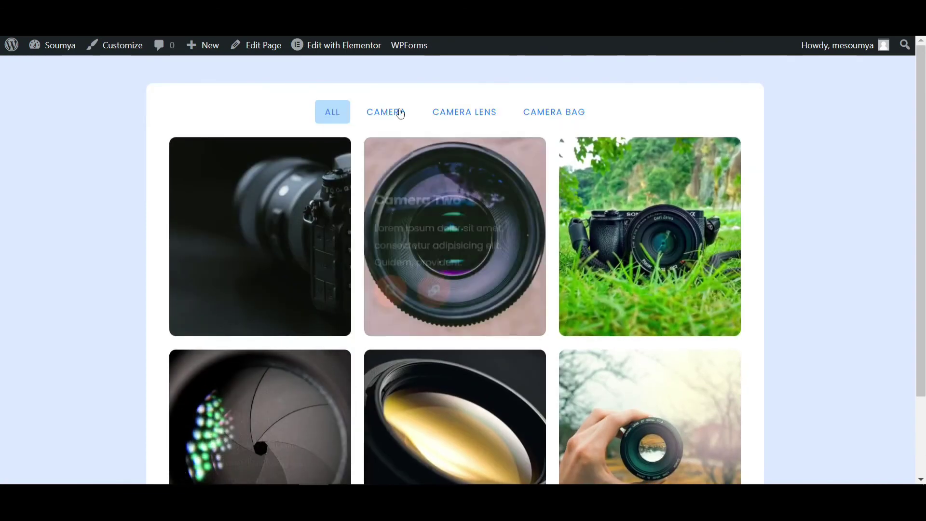